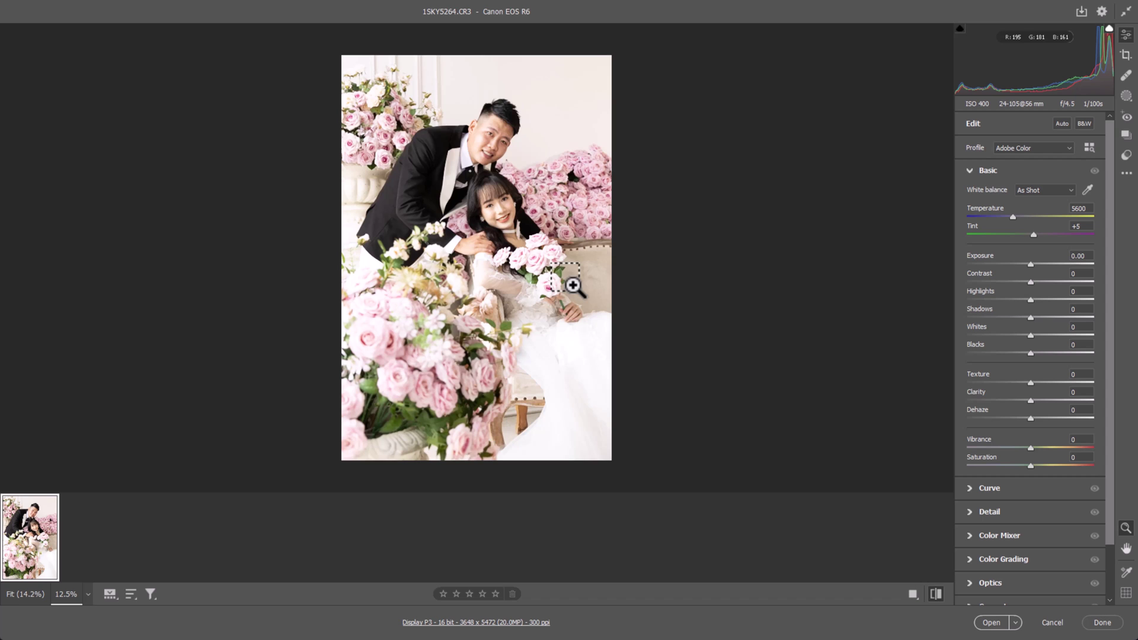
# Raise Contrast to +7 and pull Highlights down to -17.
pyautogui.click(571, 287)
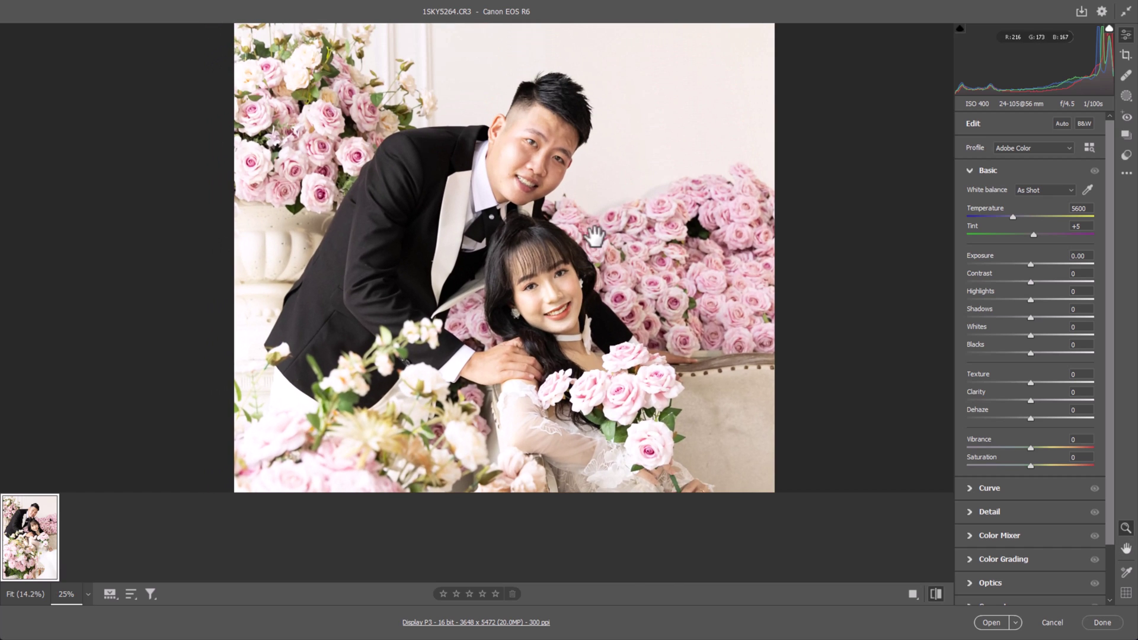
pyautogui.moveTo(572, 199)
pyautogui.mouseDown()
pyautogui.moveTo(594, 220)
pyautogui.moveTo(598, 212)
pyautogui.mouseUp()
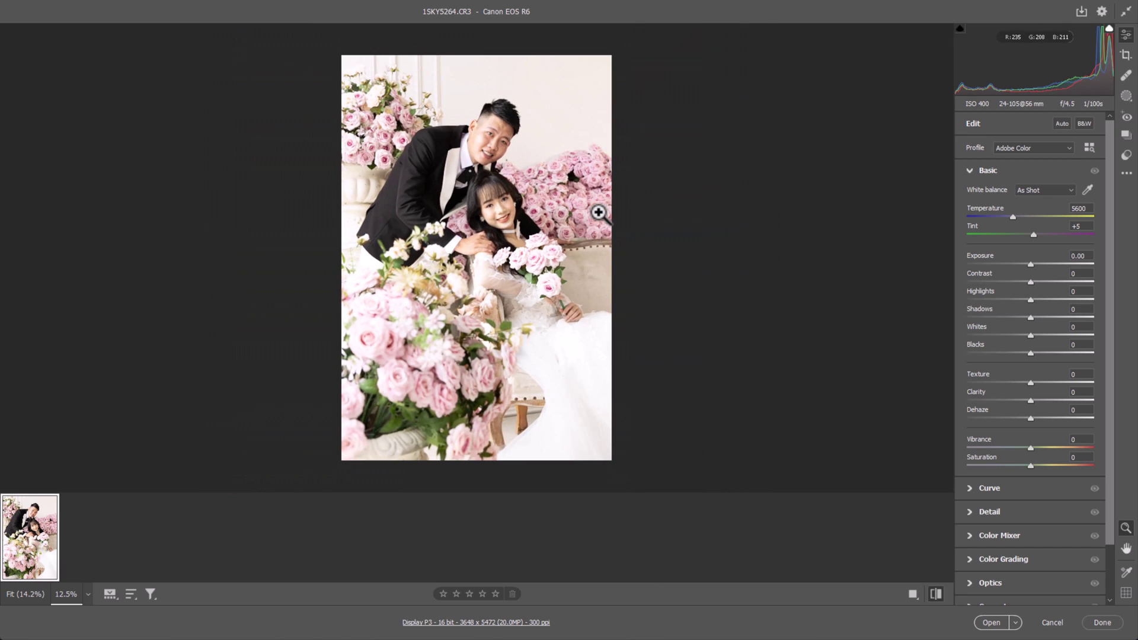
pyautogui.click(598, 213)
pyautogui.moveTo(560, 196); pyautogui.dragTo(598, 255)
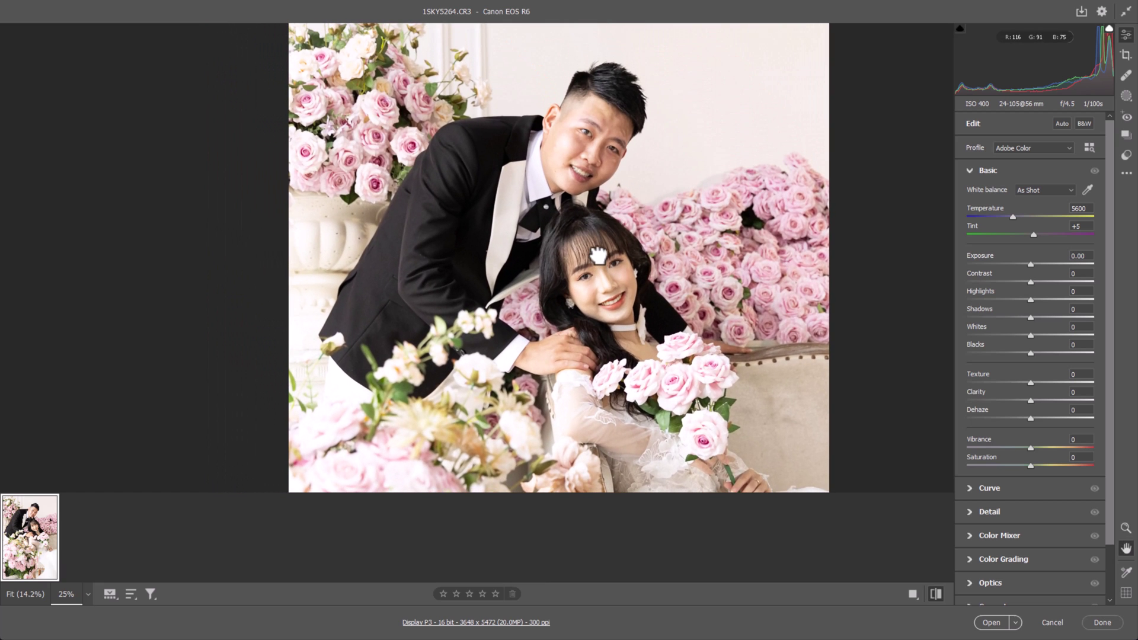
pyautogui.moveTo(1031, 282); pyautogui.dragTo(1036, 282)
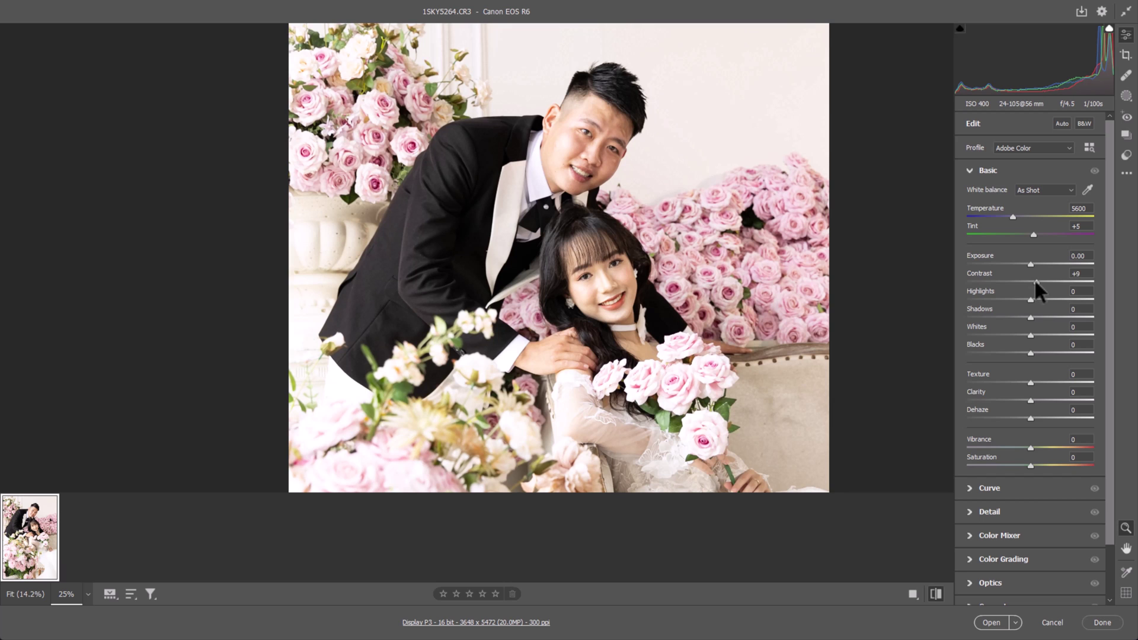
pyautogui.moveTo(1035, 282)
pyautogui.mouseDown()
pyautogui.moveTo(1021, 300)
pyautogui.moveTo(1036, 316)
pyautogui.mouseUp()
# Lift Shadows to +8, lower Whites to -36 and Blacks to -3.
pyautogui.hotkey('ctrl', '-')
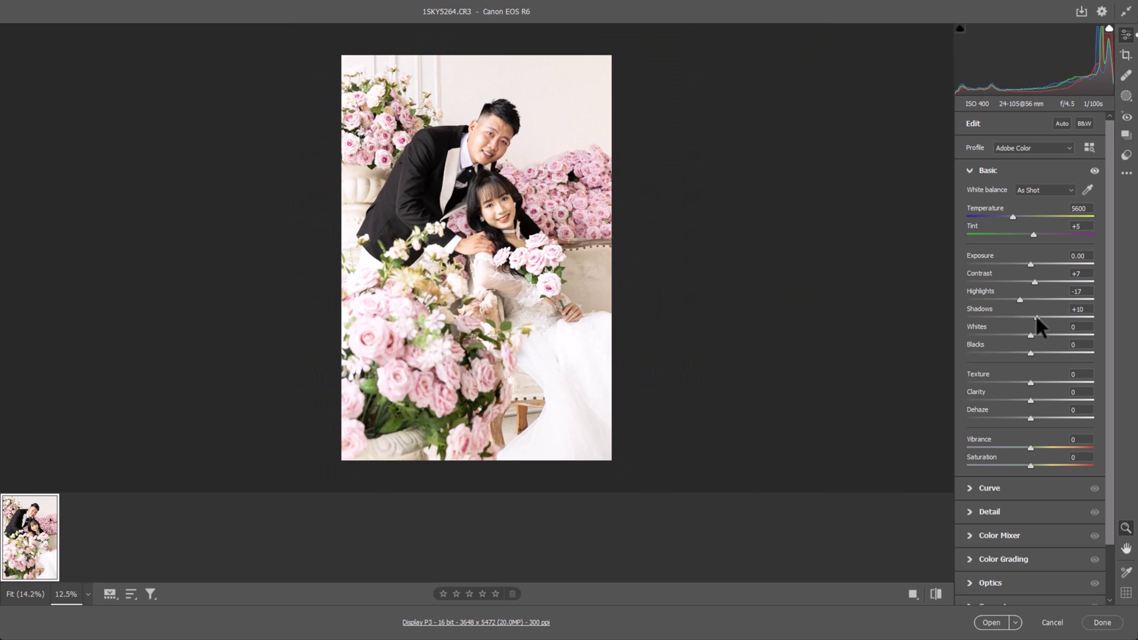
pyautogui.hotkey('ctrl', '+')
pyautogui.hotkey('ctrl', '+')
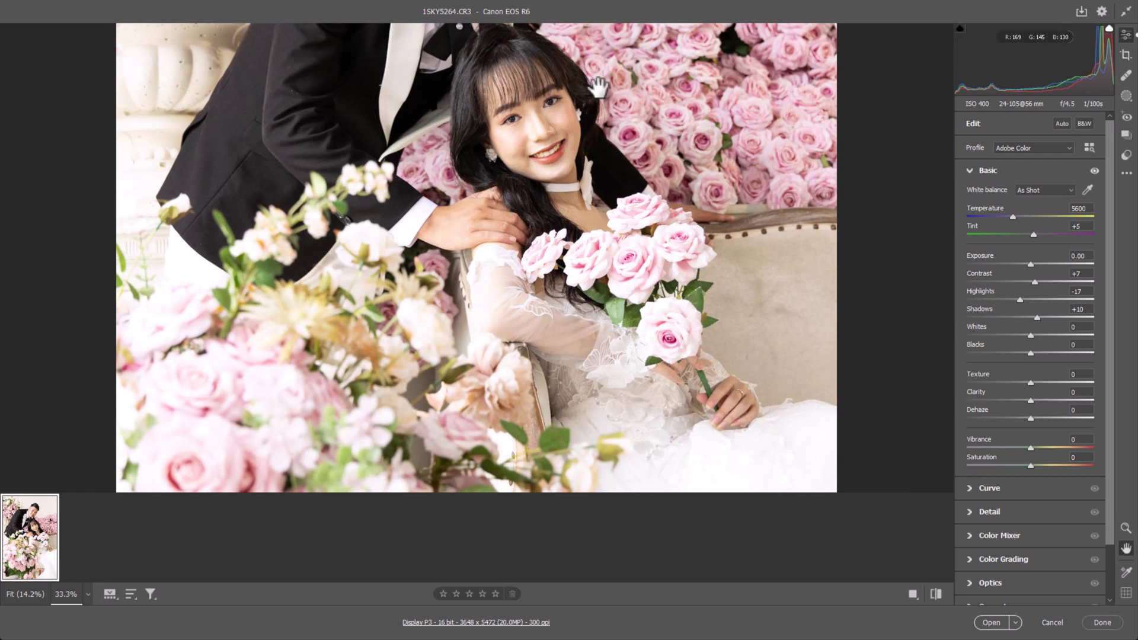
pyautogui.scroll(3, 599, 87)
pyautogui.hotkey('ctrl', '+')
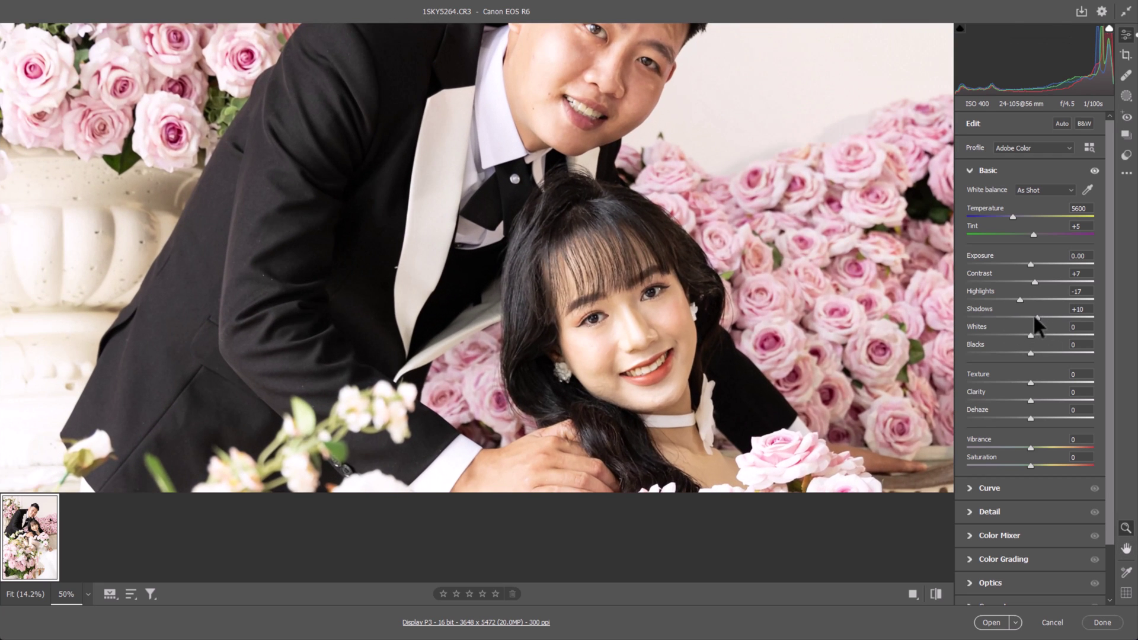
pyautogui.moveTo(1041, 317); pyautogui.dragTo(1035, 317)
pyautogui.hotkey('ctrl', '-')
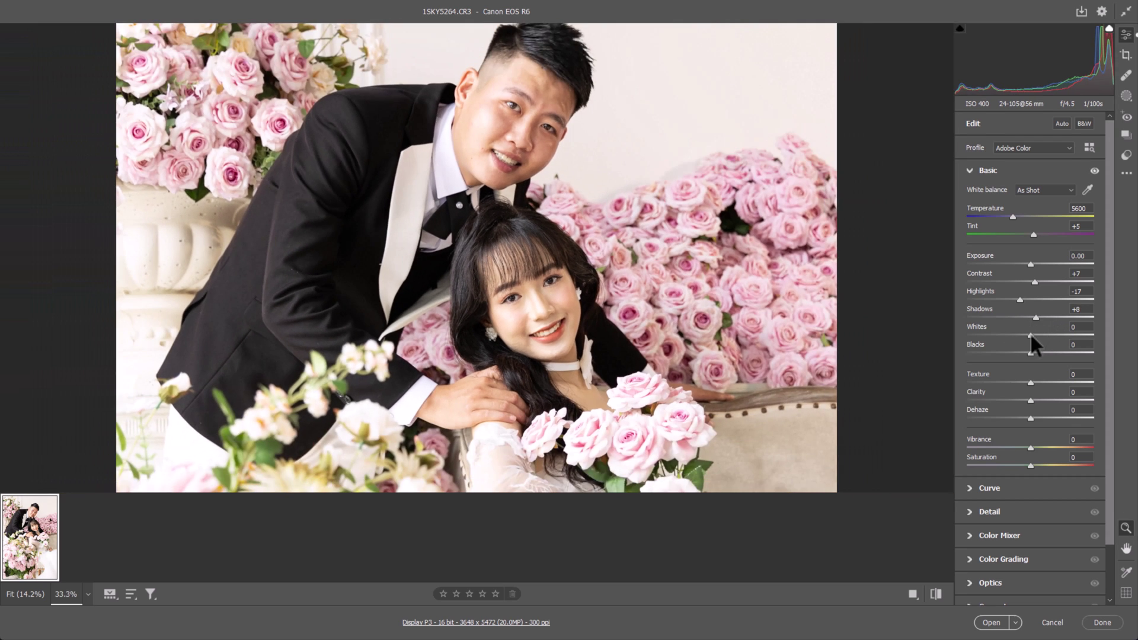
pyautogui.moveTo(1030, 335)
pyautogui.mouseDown()
pyautogui.moveTo(1008, 334)
pyautogui.moveTo(1028, 352)
pyautogui.mouseUp()
pyautogui.hotkey('ctrl', '-')
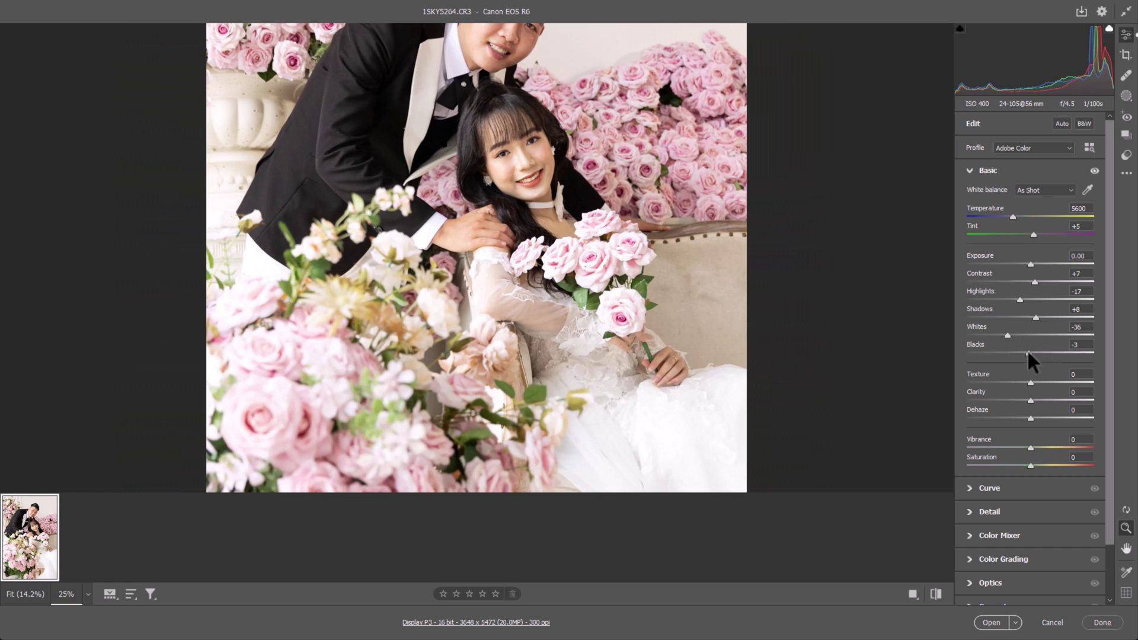
# Reset Blacks to 0 and soften Texture to -19 and Clarity to -5.
pyautogui.doubleClick(1027, 352)
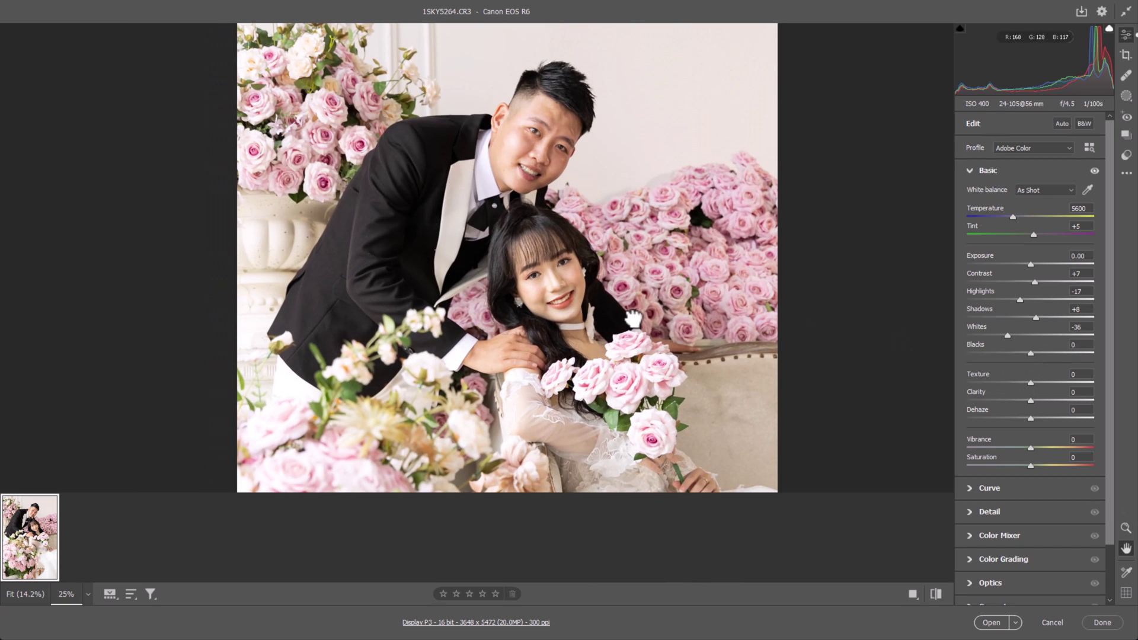
pyautogui.moveTo(1030, 382); pyautogui.dragTo(1026, 382)
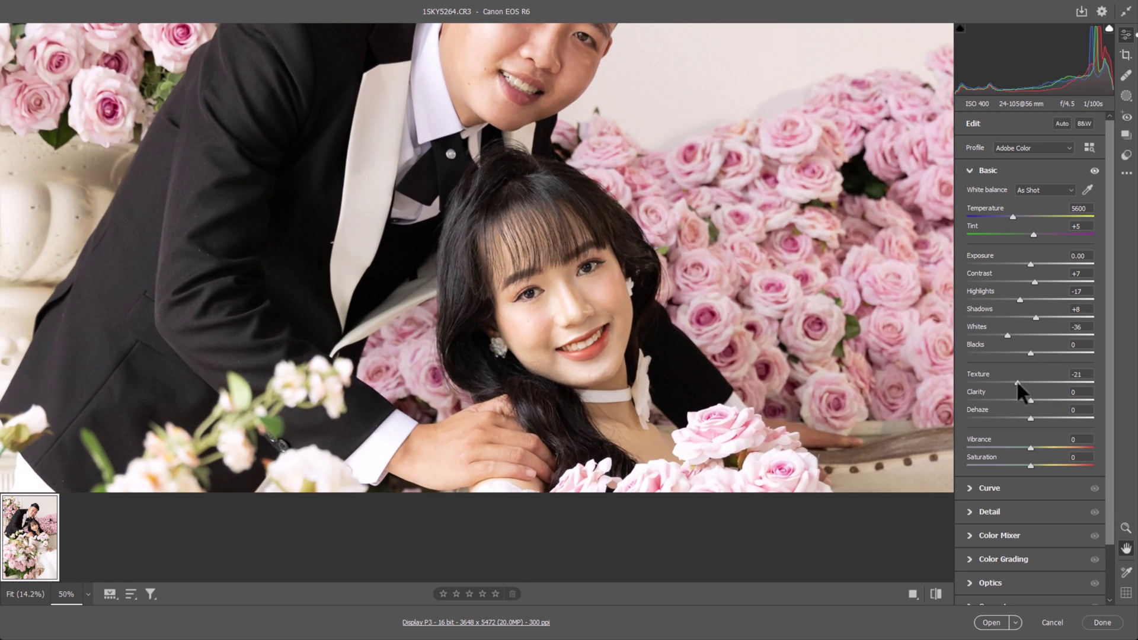
pyautogui.moveTo(1016, 380); pyautogui.dragTo(1028, 404)
pyautogui.hotkey('ctrl', '+')
pyautogui.hotkey('ctrl', '-')
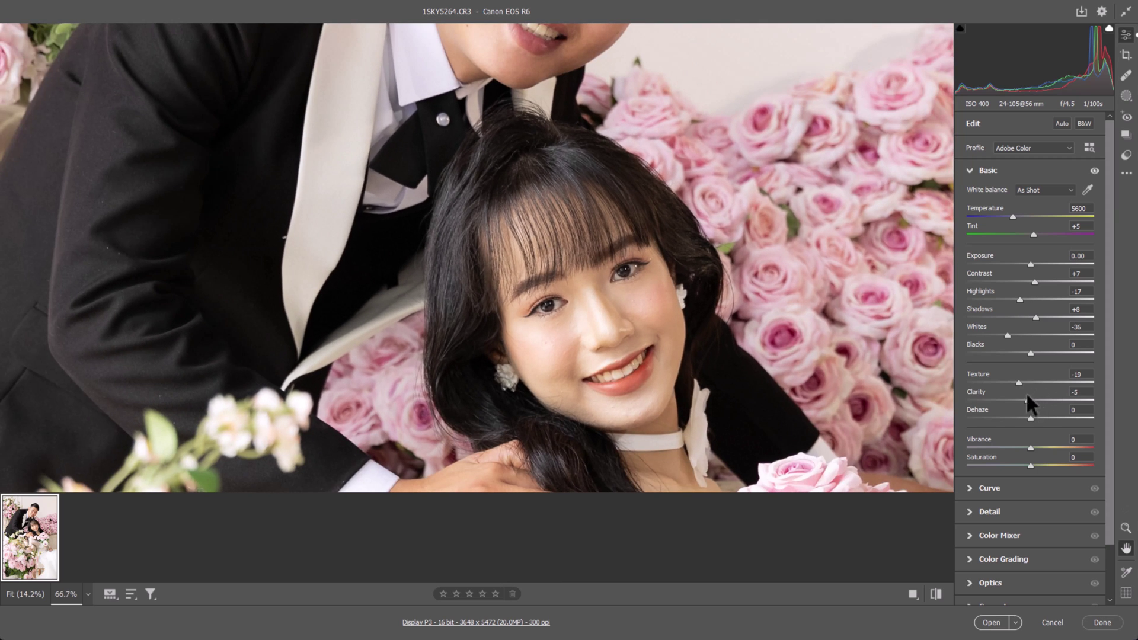
pyautogui.hotkey('ctrl', '-')
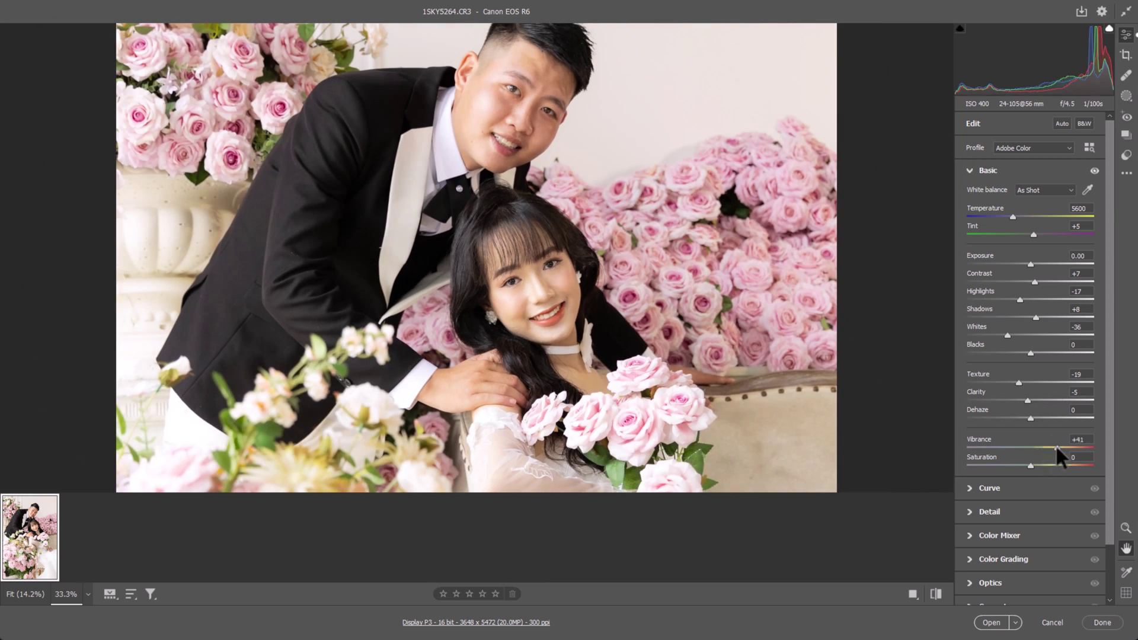
# Boost Vibrance to +84 and cut Saturation to -36.
pyautogui.moveTo(1057, 448)
pyautogui.mouseDown()
pyautogui.moveTo(1079, 448)
pyautogui.moveTo(1007, 466)
pyautogui.mouseUp()
pyautogui.hotkey('ctrl', '-')
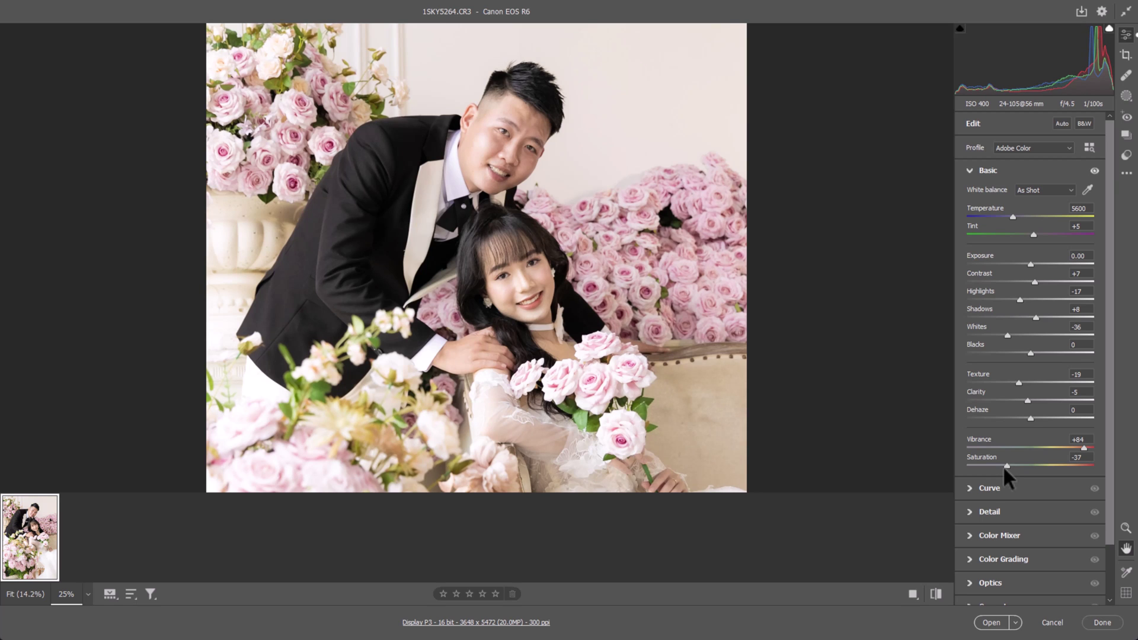
pyautogui.hotkey('ctrl', '-')
pyautogui.moveTo(1012, 465); pyautogui.dragTo(1006, 465)
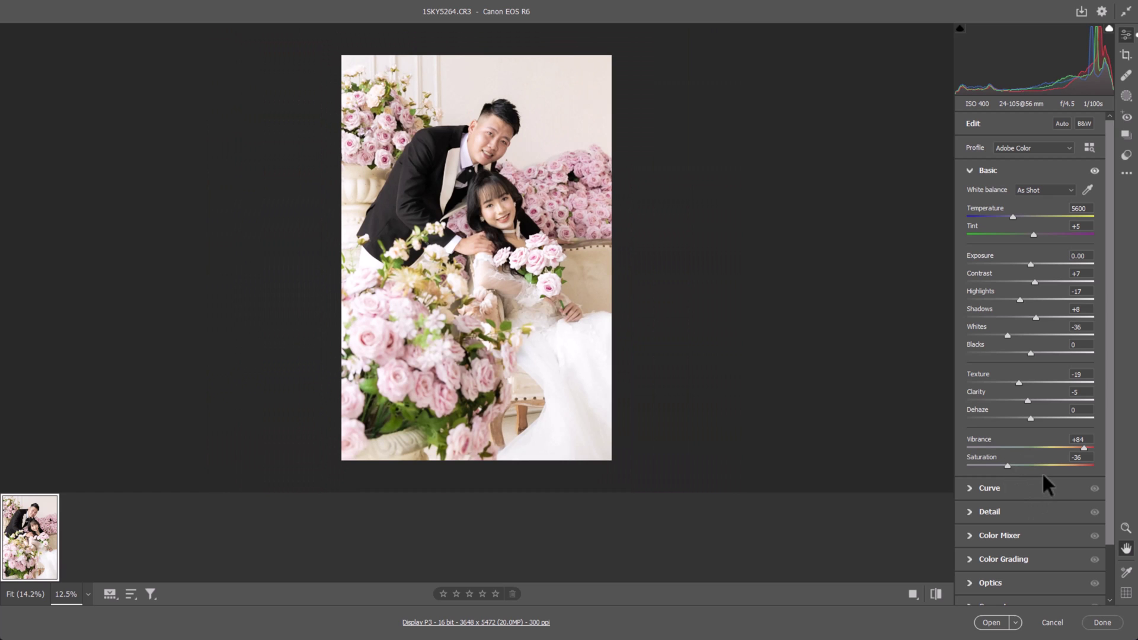
pyautogui.hotkey('ctrl', '+')
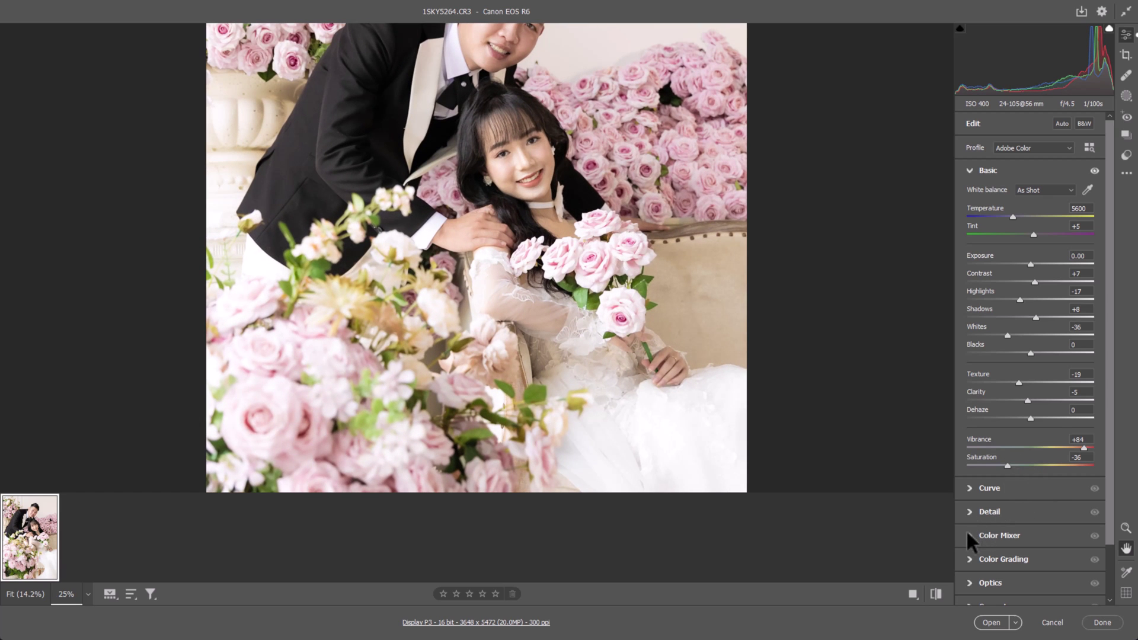
# Set Color Mixer saturation: Reds -6, Oranges +22, Yellows -69, Greens -29, Aquas -26, Blues -3.
pyautogui.click(968, 535)
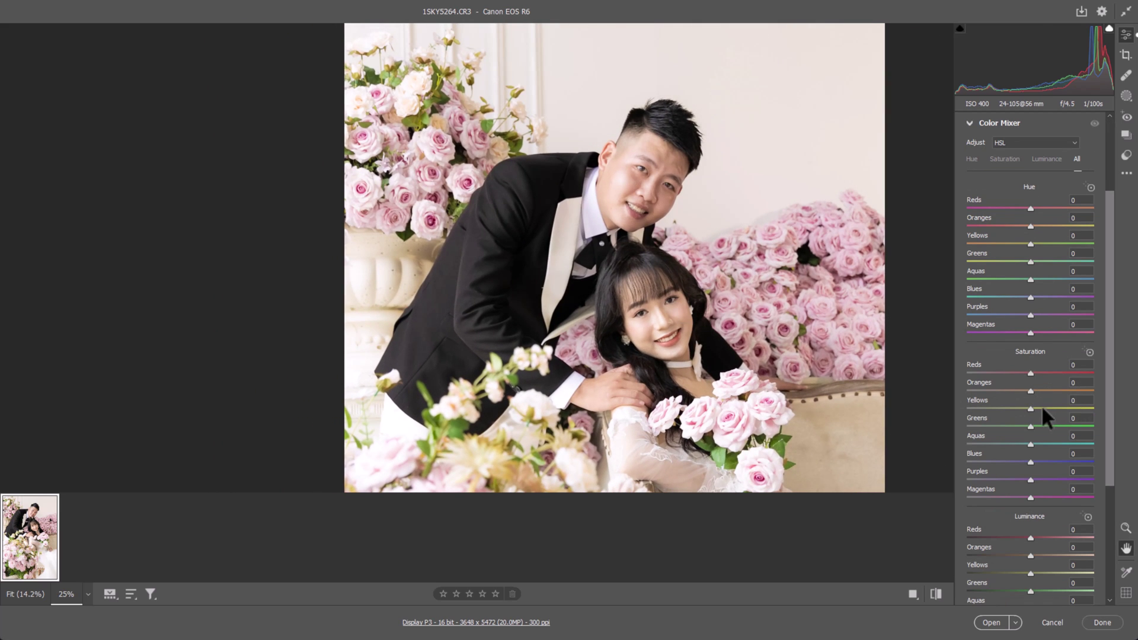
pyautogui.moveTo(1031, 408)
pyautogui.mouseDown()
pyautogui.moveTo(984, 407)
pyautogui.moveTo(1048, 392)
pyautogui.moveTo(1027, 372)
pyautogui.mouseUp()
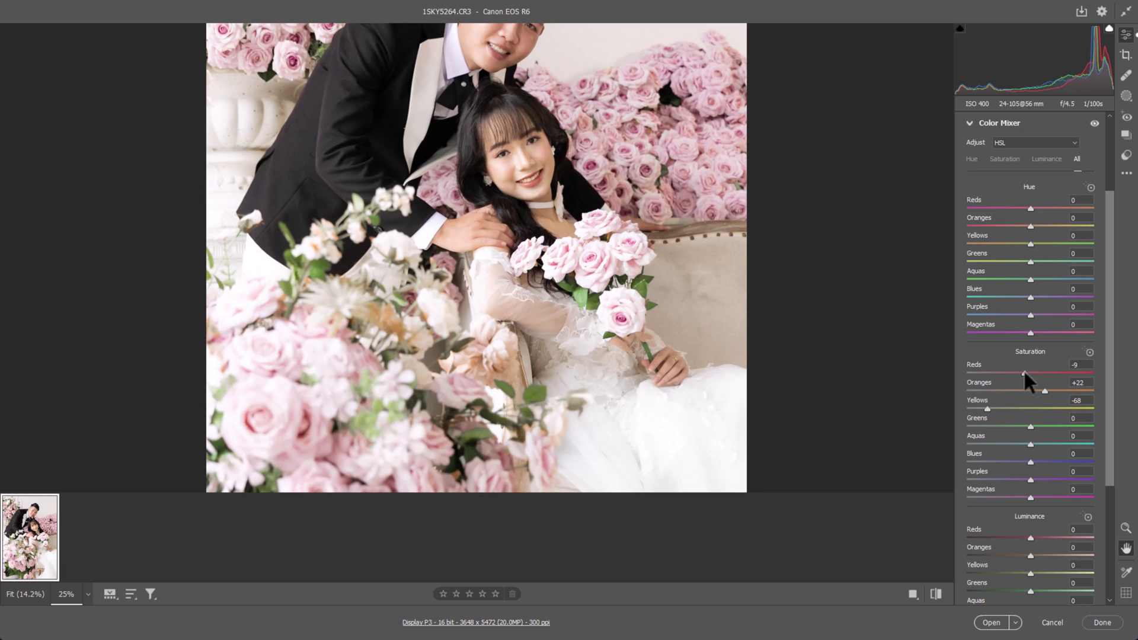
pyautogui.scroll(2, 622, 274)
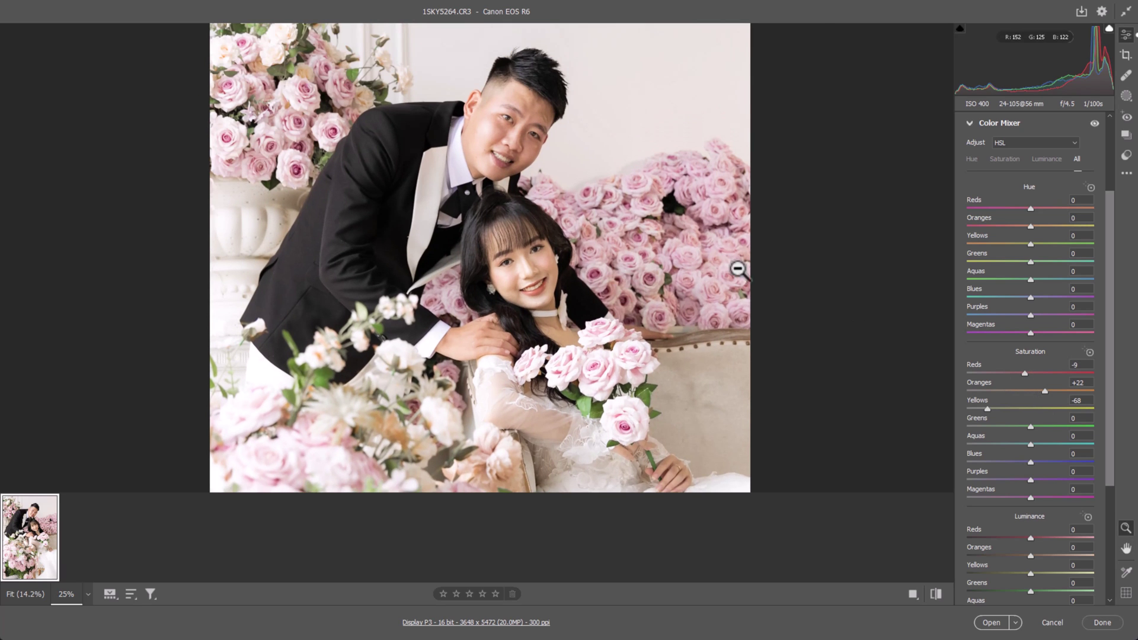
pyautogui.hotkey('ctrl', '+')
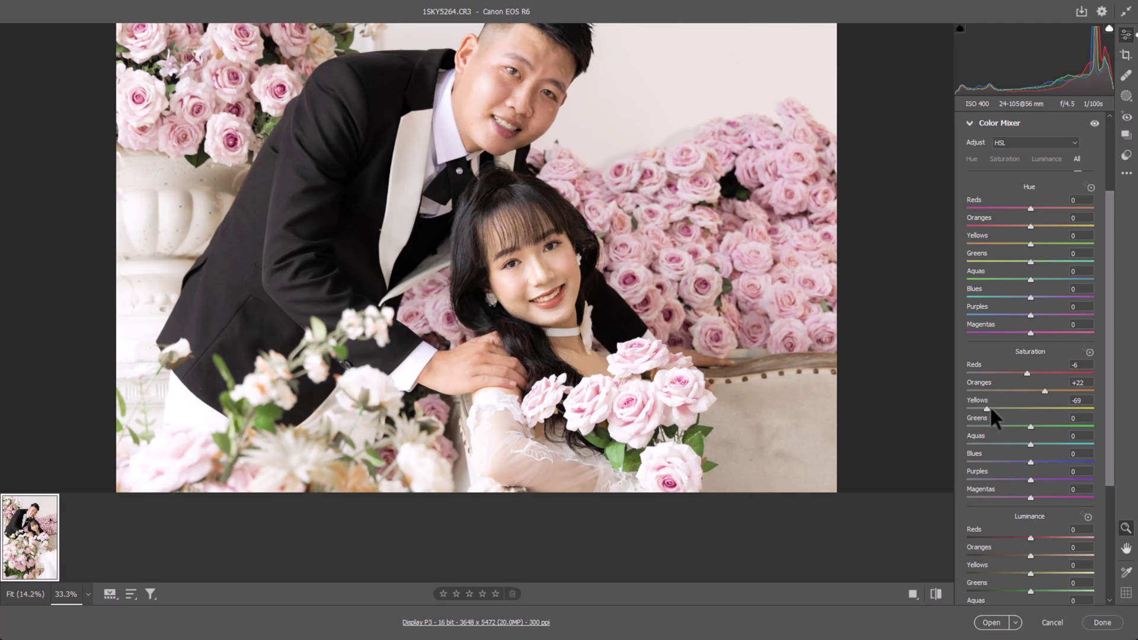
pyautogui.hotkey('ctrl', '-')
pyautogui.moveTo(1031, 427)
pyautogui.mouseDown()
pyautogui.moveTo(1012, 427)
pyautogui.moveTo(1016, 461)
pyautogui.mouseUp()
pyautogui.hotkey('ctrl', '-')
pyautogui.hotkey('ctrl', '-')
pyautogui.hotkey('ctrl', '-')
pyautogui.hotkey('ctrl', '-')
pyautogui.hotkey('ctrl', '+')
pyautogui.hotkey('ctrl', '+')
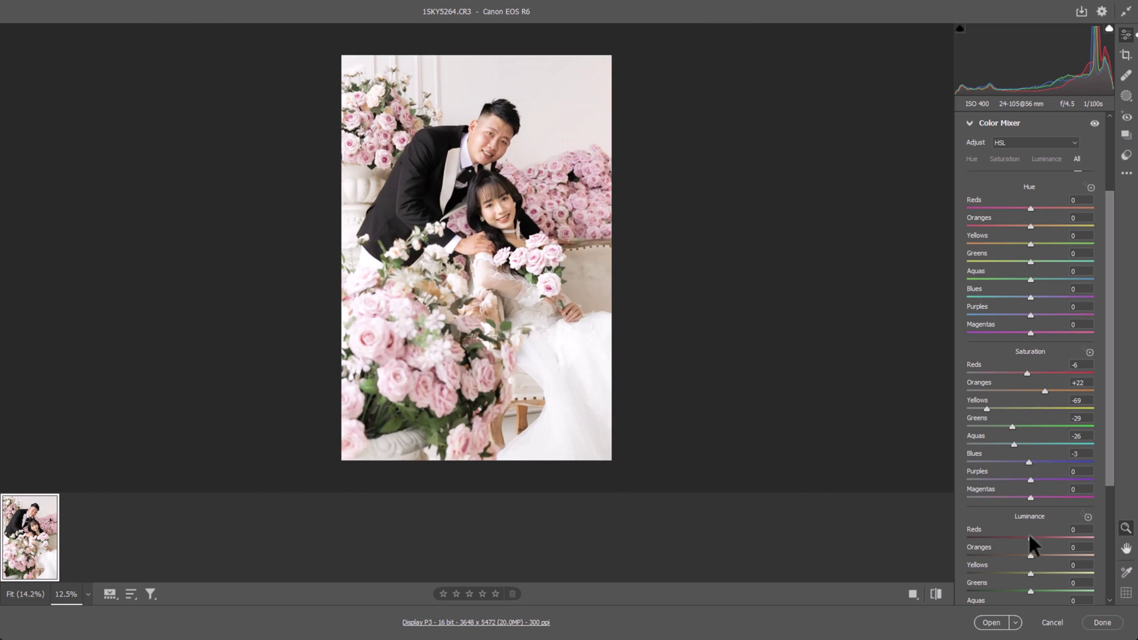
# Set Color Mixer luminance to -7 for Oranges and -13 for Yellows.
pyautogui.click(471, 219)
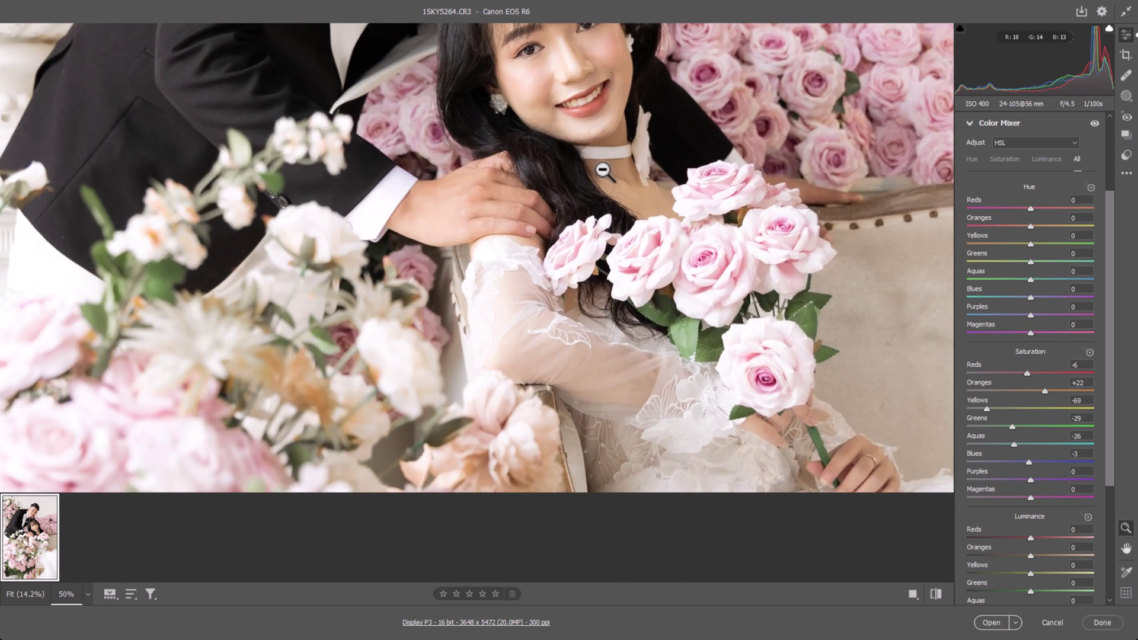
pyautogui.scroll(5, 652, 243)
pyautogui.scroll(2, 678, 290)
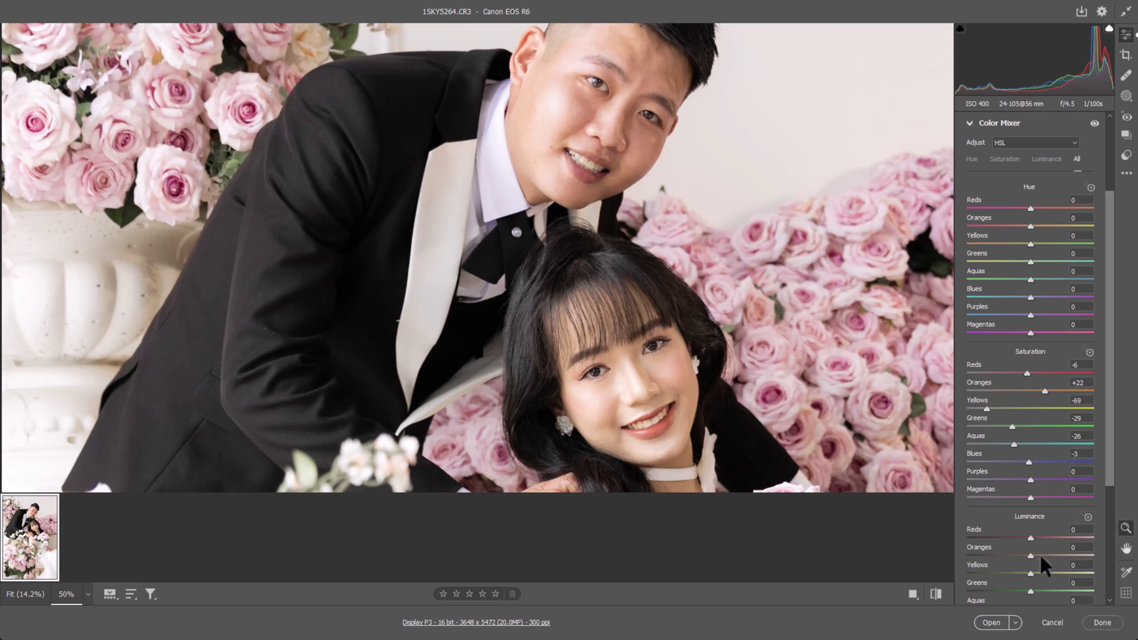
pyautogui.moveTo(1030, 555); pyautogui.dragTo(1022, 553)
pyautogui.hotkey('ctrl', '-')
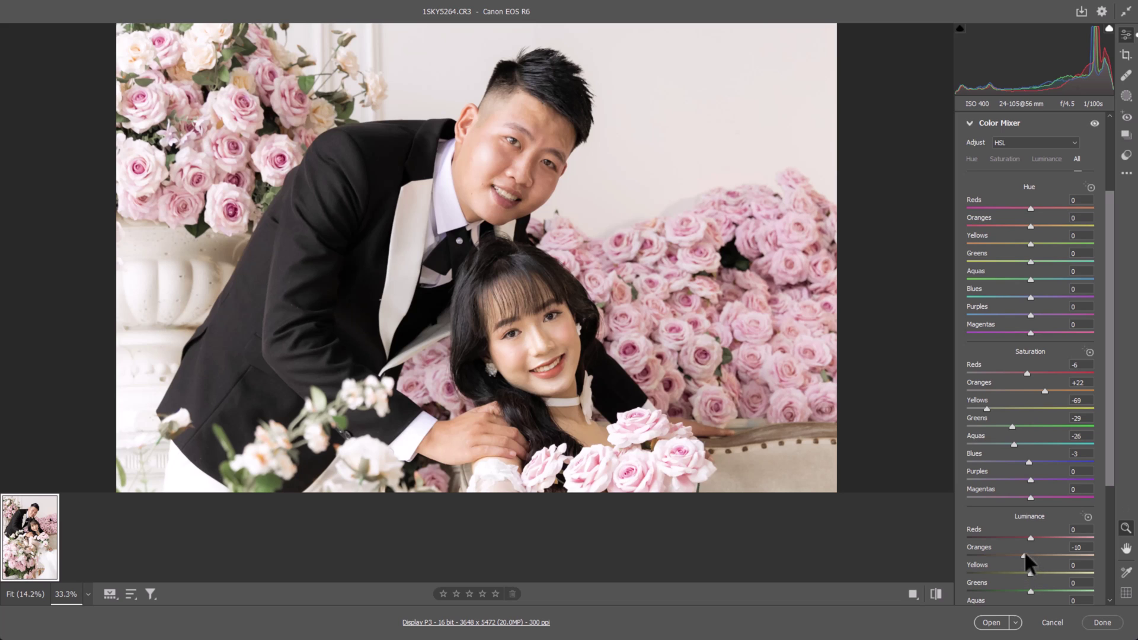
pyautogui.moveTo(1025, 563)
pyautogui.mouseDown()
pyautogui.moveTo(1003, 573)
pyautogui.moveTo(1070, 573)
pyautogui.moveTo(1017, 573)
pyautogui.mouseUp()
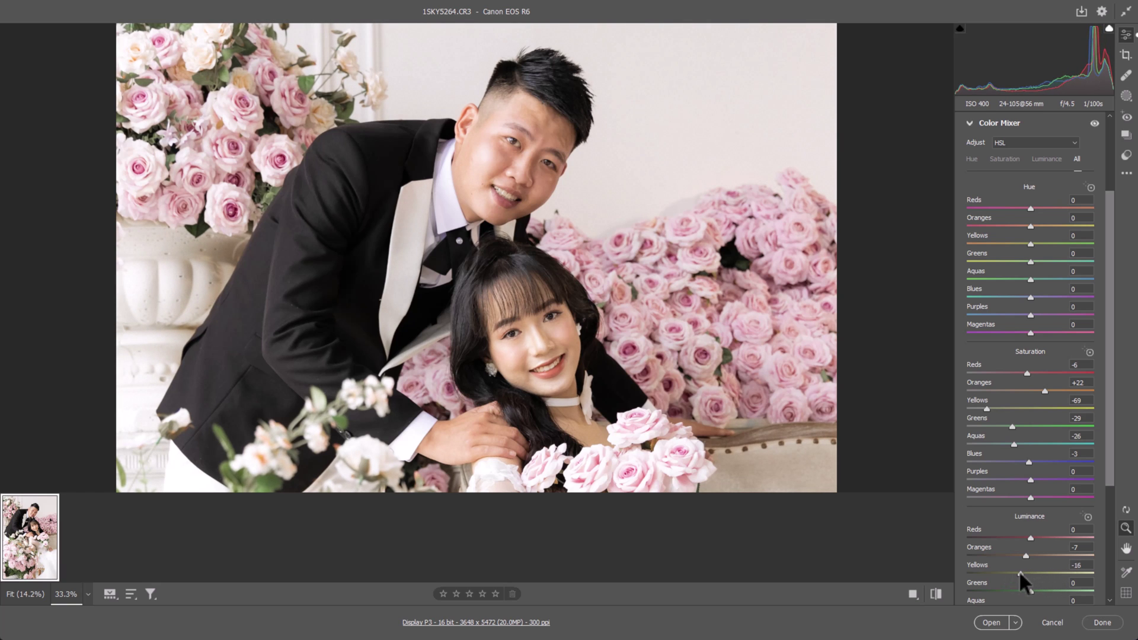
pyautogui.hotkey('ctrl', '-')
pyautogui.hotkey('ctrl', '-')
pyautogui.hotkey('ctrl', '-')
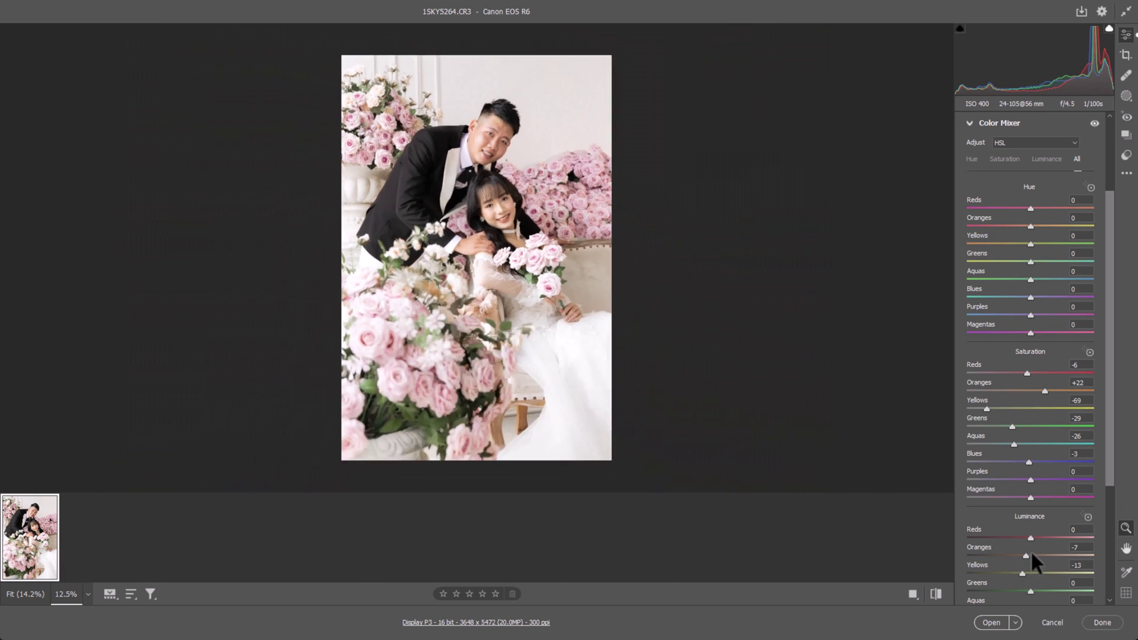
pyautogui.scroll(-2, 1055, 552)
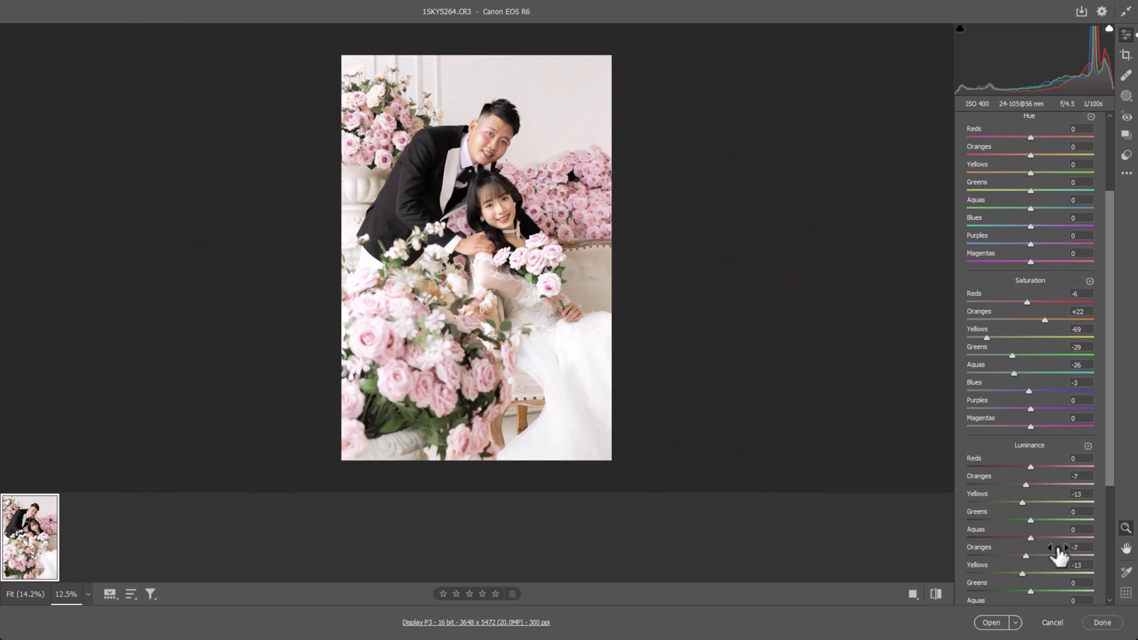
pyautogui.scroll(-3, 1057, 553)
# In Color Grading, tint Highlights blue (hue about 225, saturation 15) with Blending 68.
pyautogui.click(971, 496)
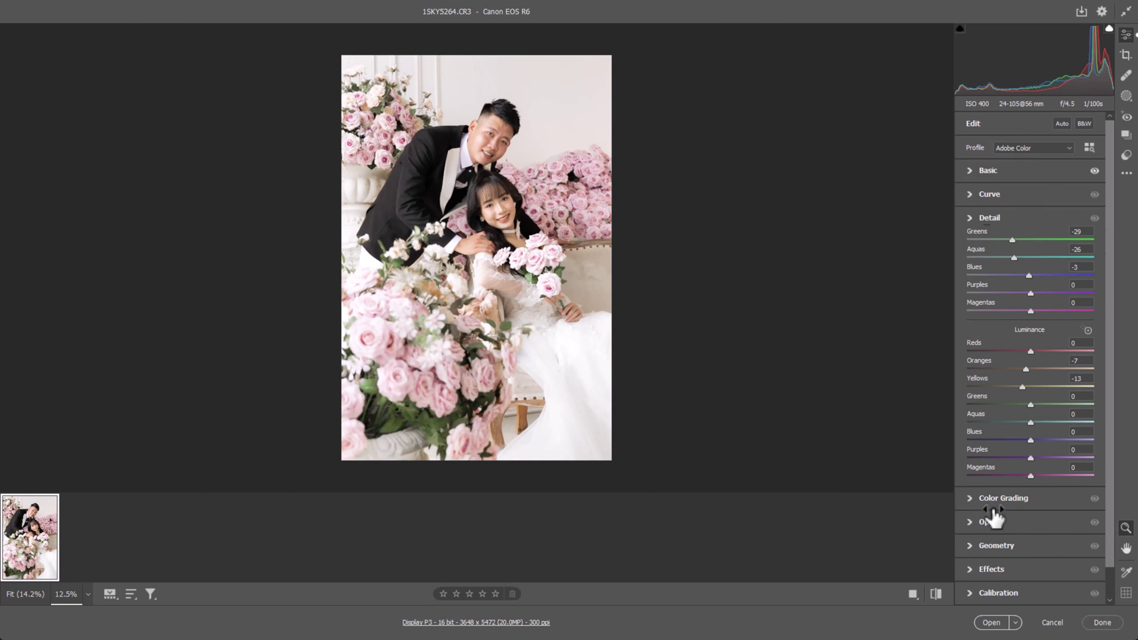
pyautogui.moveTo(1057, 442); pyautogui.dragTo(1065, 445)
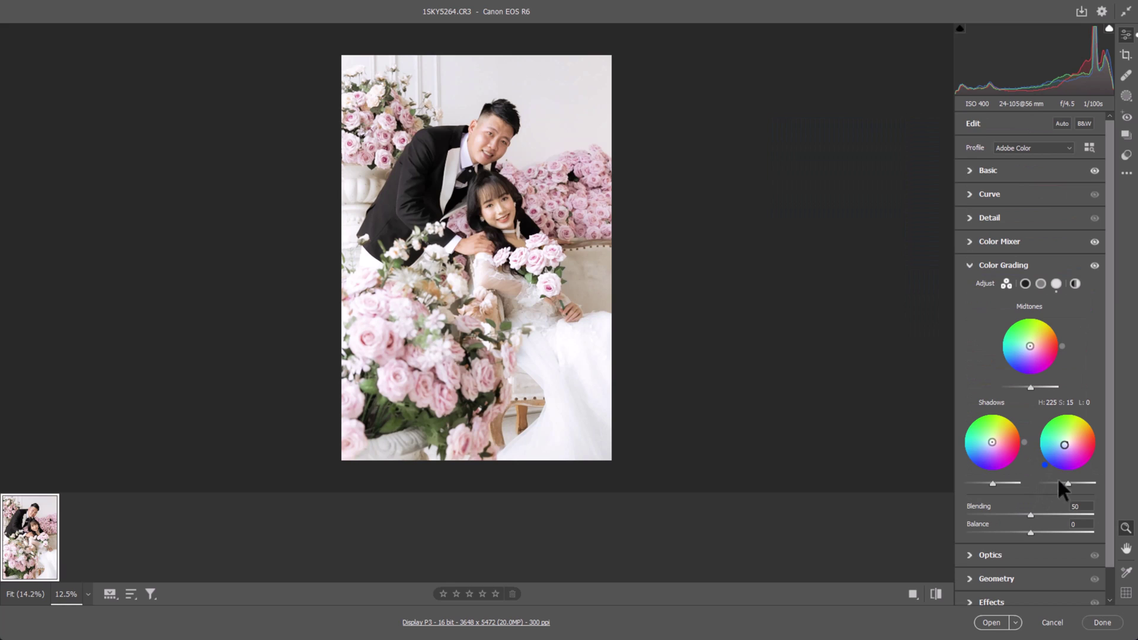
pyautogui.moveTo(1045, 466); pyautogui.dragTo(1048, 468)
pyautogui.hotkey('ctrl', '+')
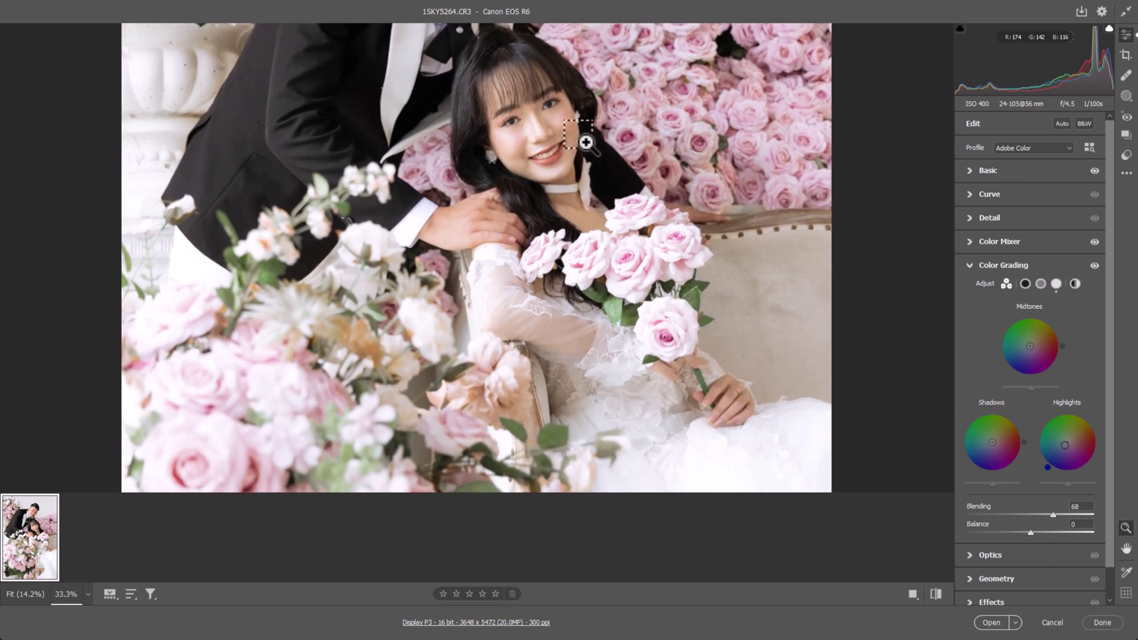
pyautogui.moveTo(599, 145); pyautogui.dragTo(638, 325)
pyautogui.press('z')
pyautogui.click(681, 272)
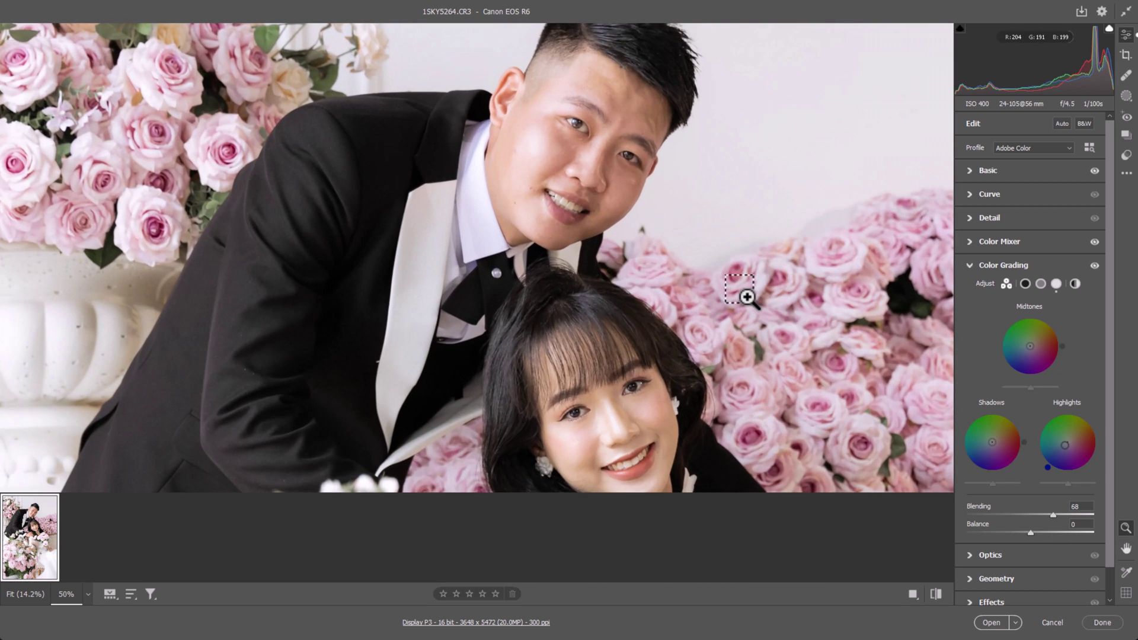
pyautogui.moveTo(740, 296); pyautogui.dragTo(763, 318)
pyautogui.hotkey('ctrl', '0')
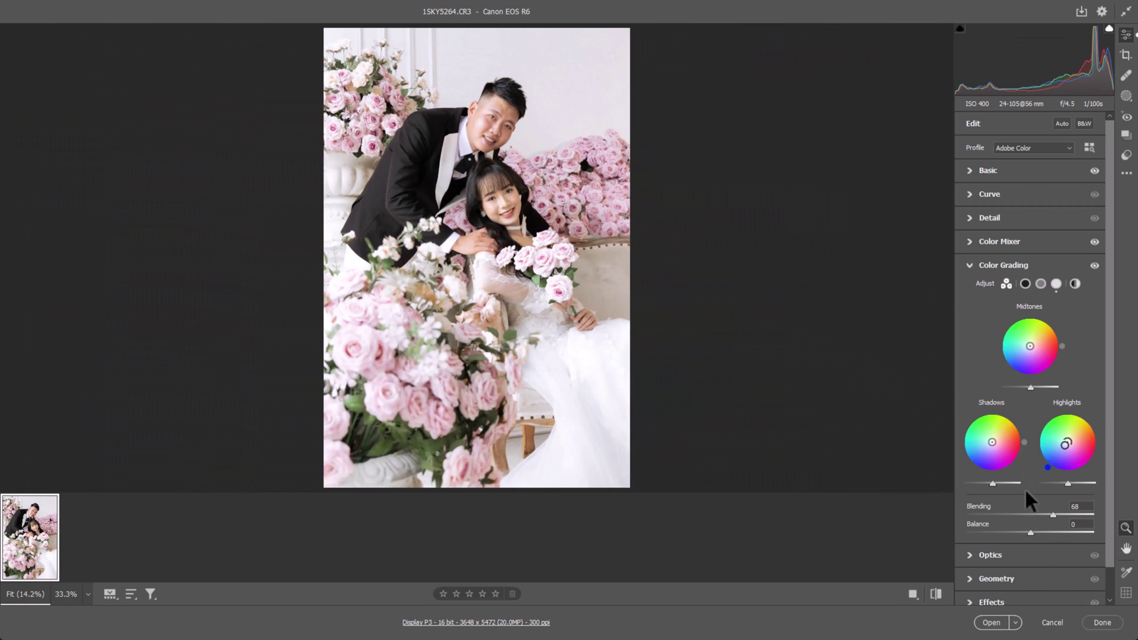
pyautogui.scroll(-1, 1025, 488)
# In Calibration, set Blue Primary hue -5, saturation -33 and Green Primary hue +10, saturation -4.
pyautogui.click(973, 592)
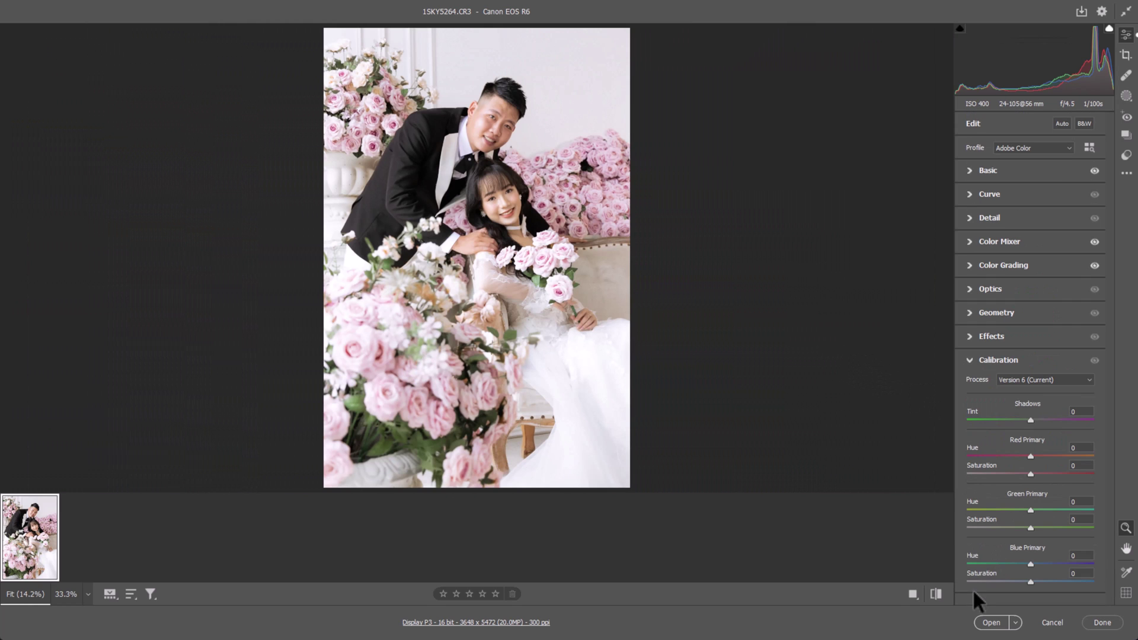
pyautogui.hotkey('ctrl', '+')
pyautogui.hotkey('ctrl', '+')
pyautogui.moveTo(587, 281)
pyautogui.mouseDown()
pyautogui.moveTo(603, 189)
pyautogui.moveTo(673, 284)
pyautogui.mouseUp()
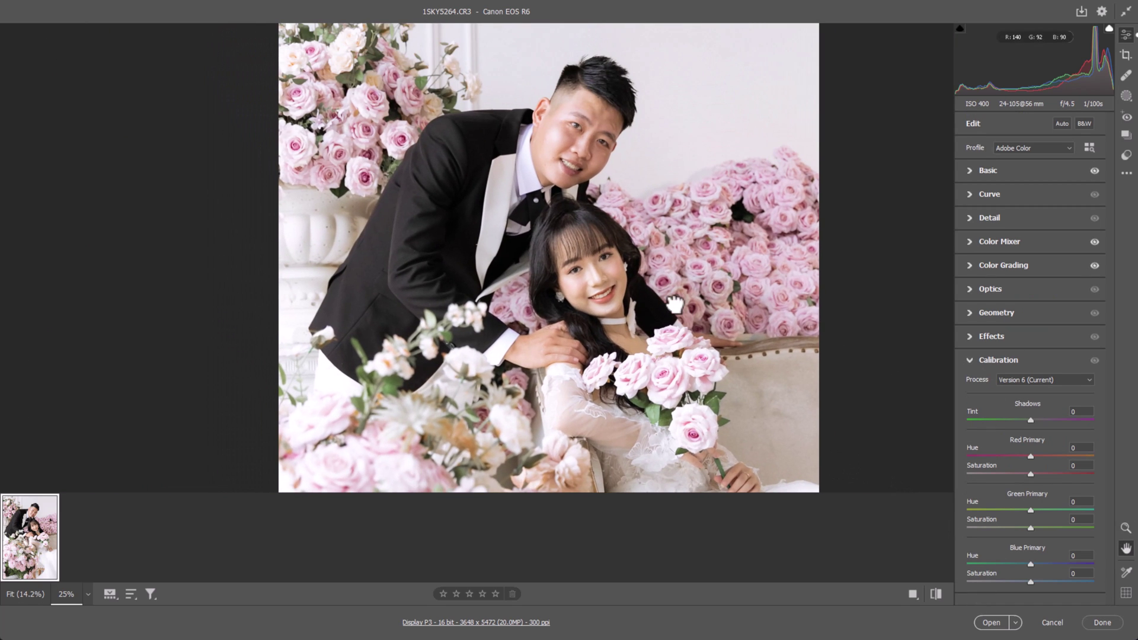
pyautogui.moveTo(1030, 581); pyautogui.dragTo(999, 581)
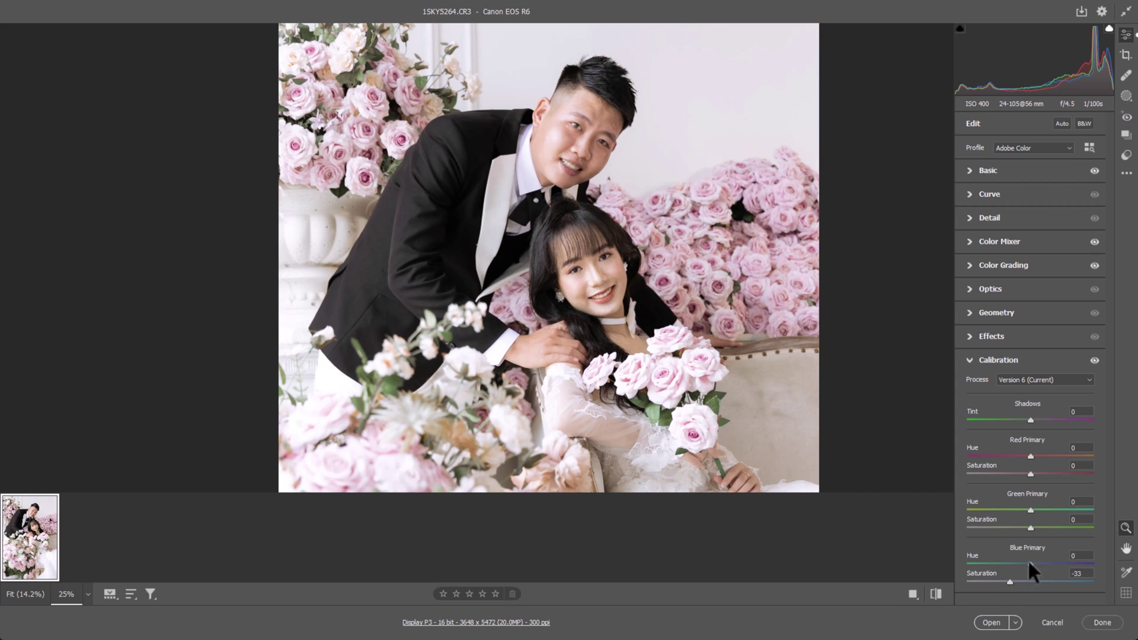
pyautogui.moveTo(1040, 561); pyautogui.dragTo(1019, 565)
pyautogui.moveTo(1030, 510); pyautogui.dragTo(1051, 510)
pyautogui.moveTo(1034, 510); pyautogui.dragTo(1028, 526)
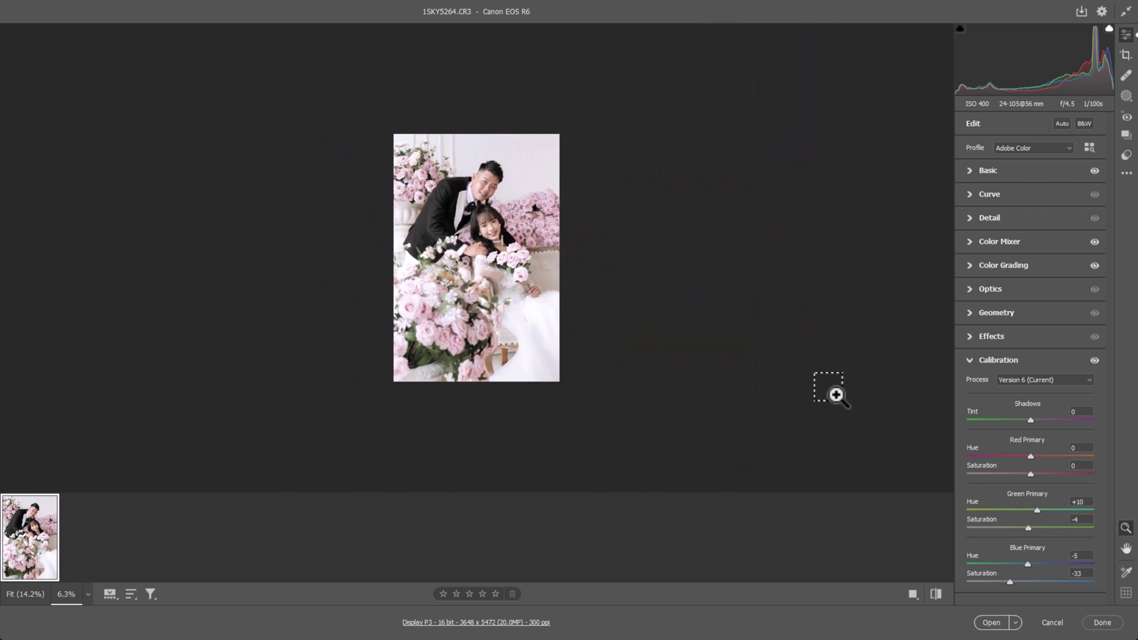
pyautogui.moveTo(833, 389); pyautogui.dragTo(544, 215)
pyautogui.scroll(5, 544, 215)
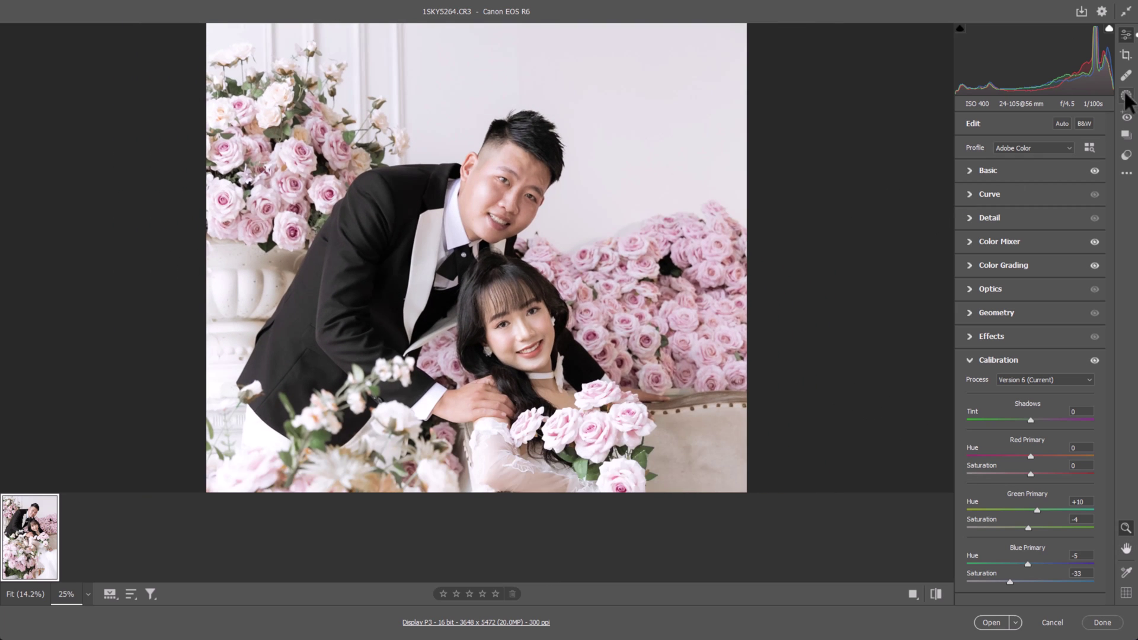
pyautogui.click(1127, 95)
# Mask the couple with Select Subject and set Contrast -40, Highlights +2, Shadows +2, Whites -3.
pyautogui.click(987, 153)
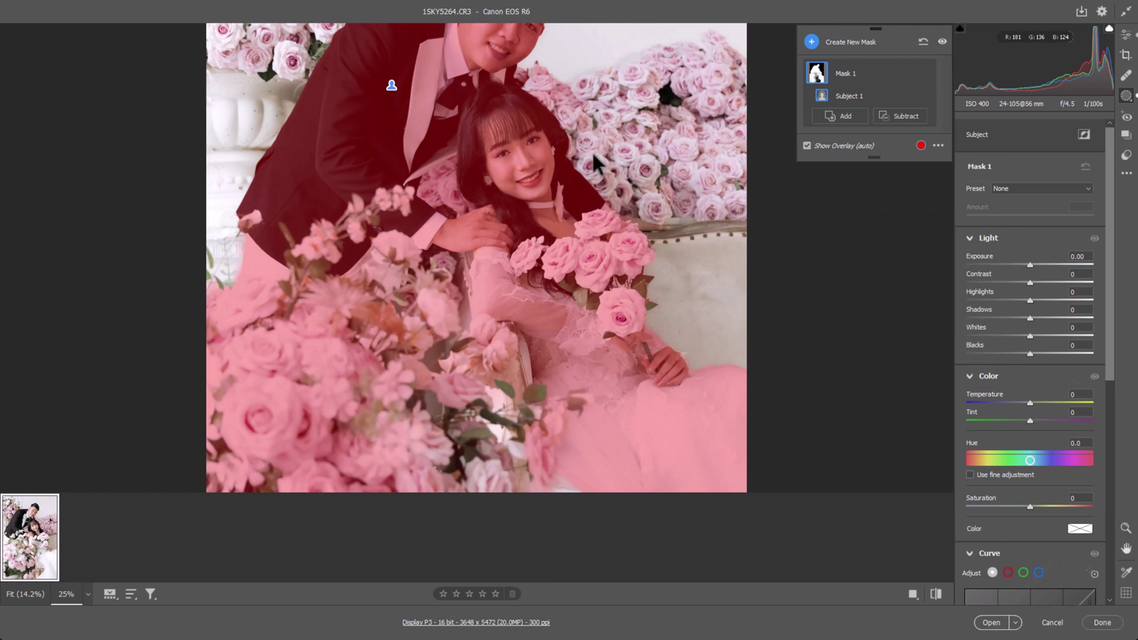
pyautogui.moveTo(750, 161); pyautogui.dragTo(640, 273)
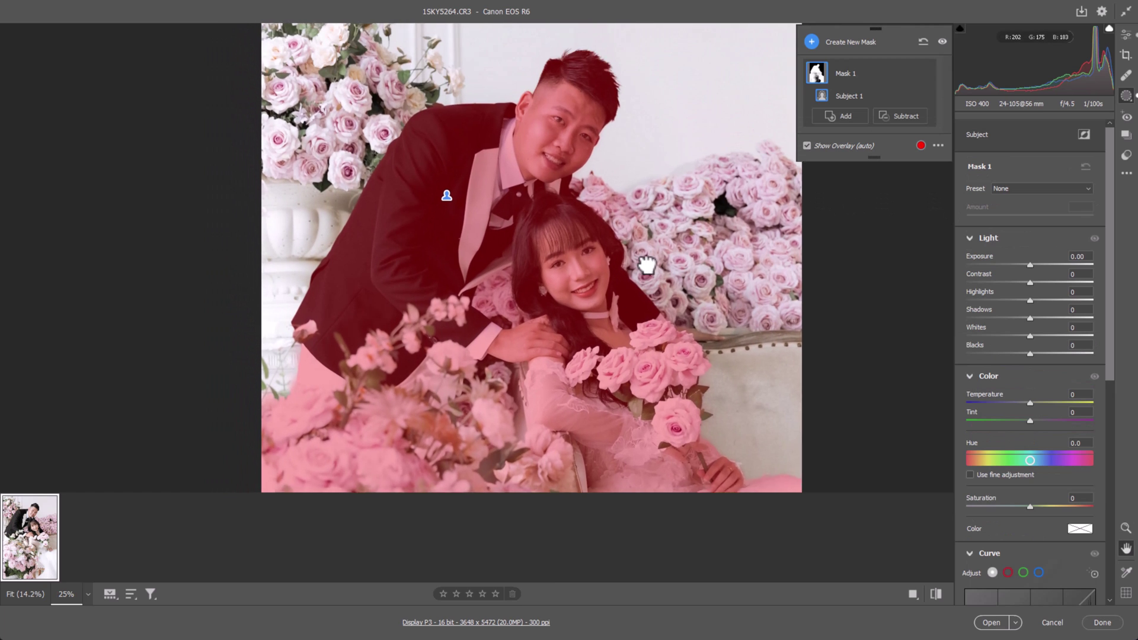
pyautogui.hotkey('ctrl', '+')
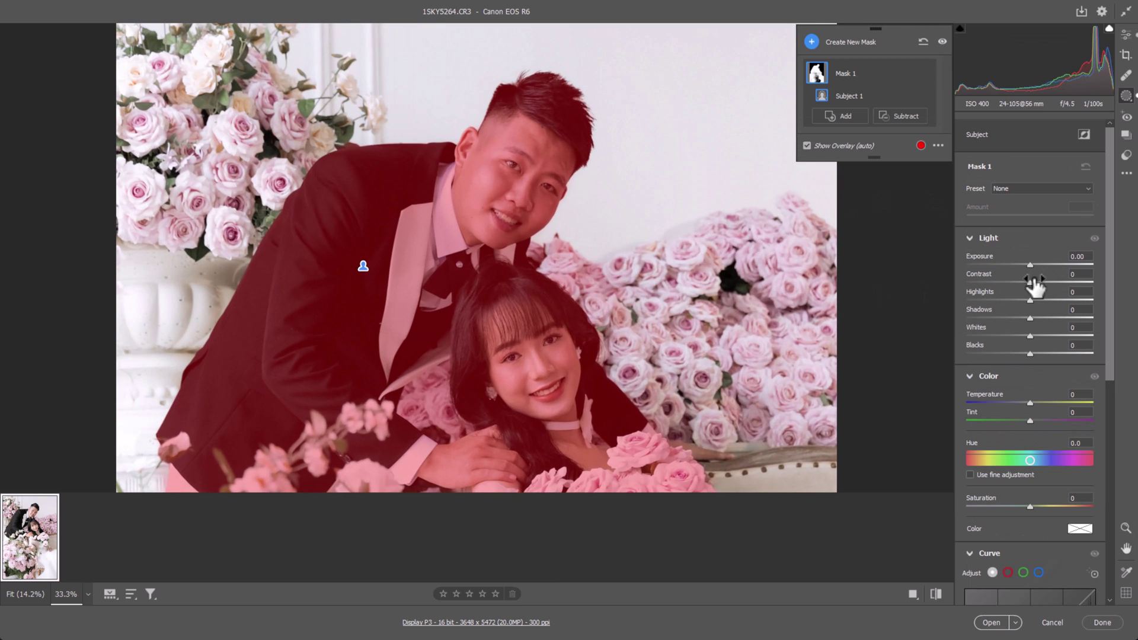
pyautogui.moveTo(1029, 282); pyautogui.dragTo(995, 280)
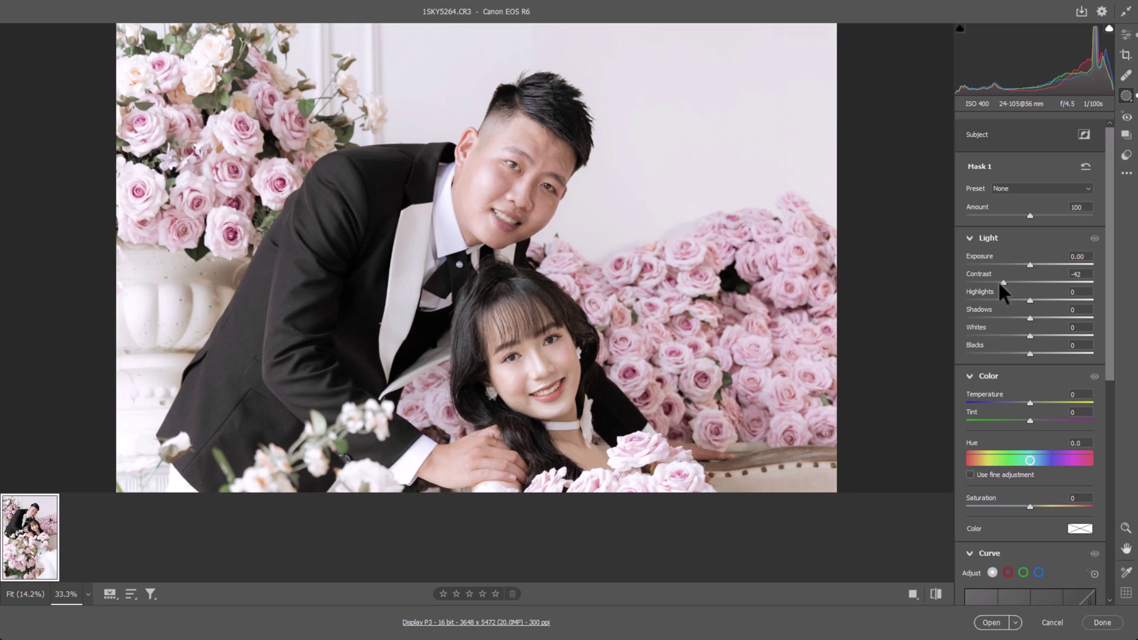
pyautogui.hotkey('ctrl', '-')
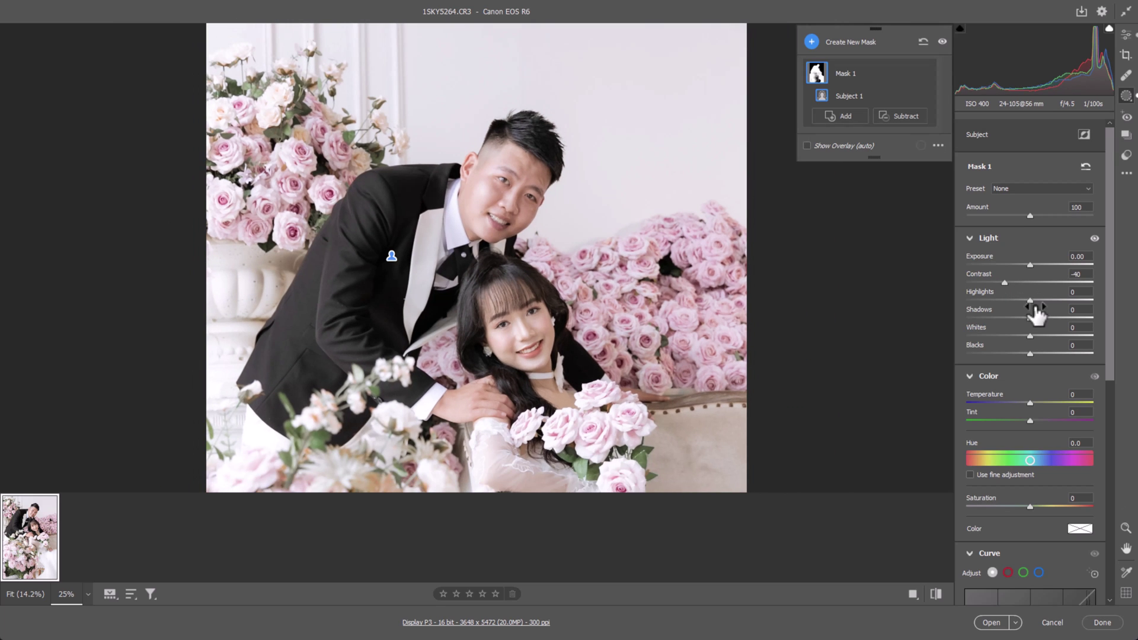
pyautogui.moveTo(1032, 300); pyautogui.dragTo(1029, 300)
pyautogui.moveTo(1030, 336); pyautogui.dragTo(1027, 336)
pyautogui.moveTo(1028, 299); pyautogui.dragTo(1033, 301)
pyautogui.moveTo(1030, 318); pyautogui.dragTo(1031, 318)
# Give the subject mask Temperature +7, Tint +7 and Saturation -20.
pyautogui.hotkey('ctrl', '0')
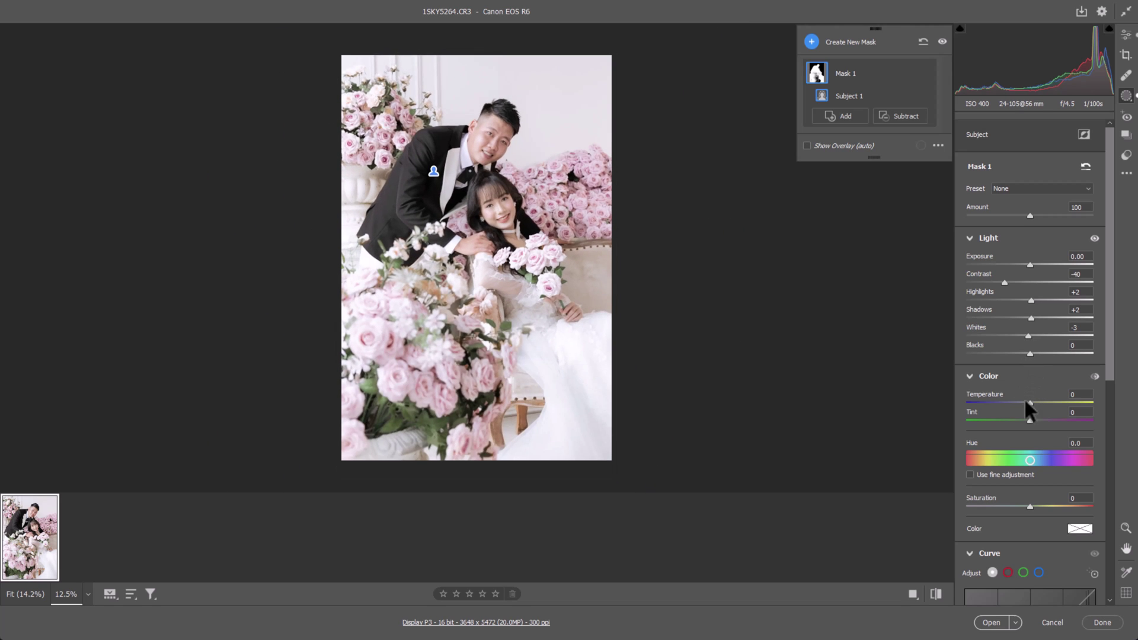
pyautogui.hotkey('ctrl', '=')
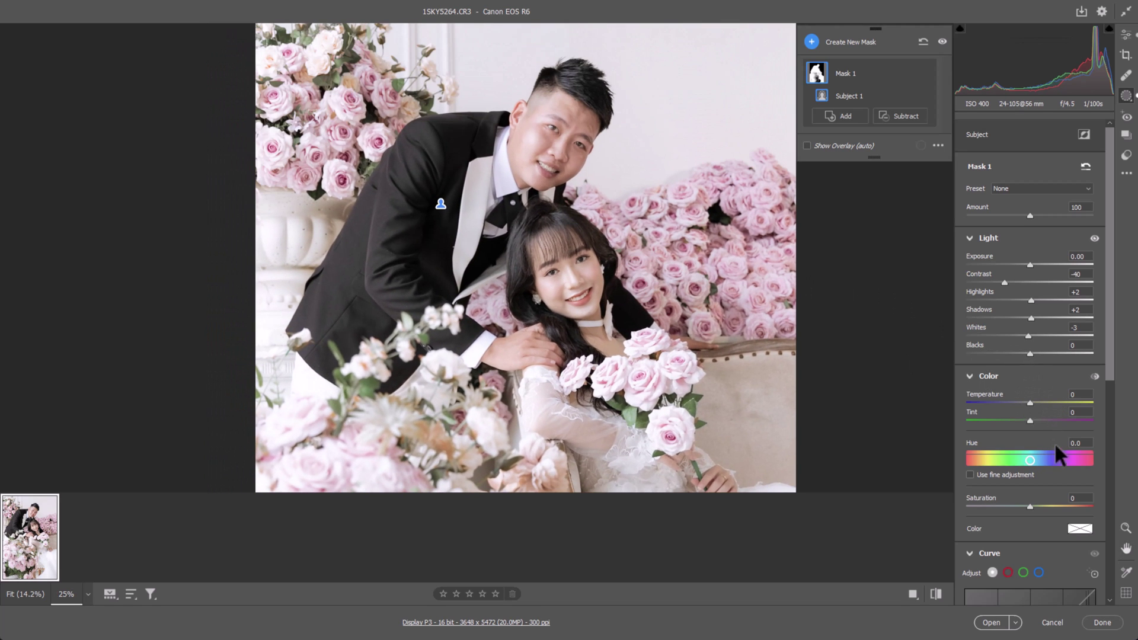
pyautogui.moveTo(1029, 506); pyautogui.dragTo(1019, 503)
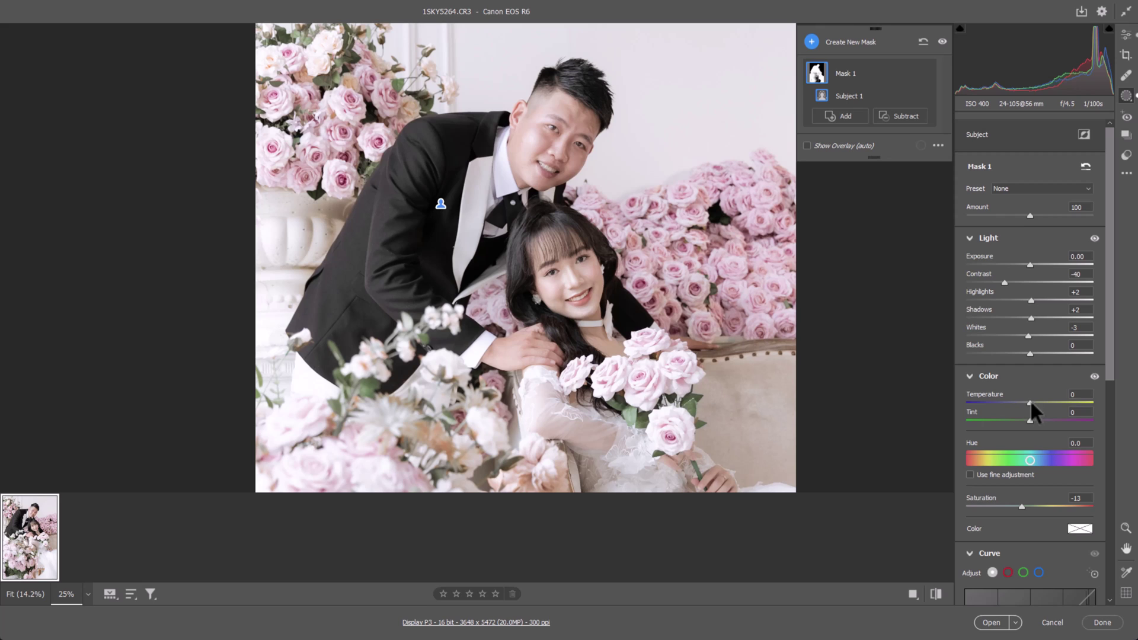
pyautogui.moveTo(1031, 400); pyautogui.dragTo(1035, 400)
pyautogui.hotkey('ctrl', '-')
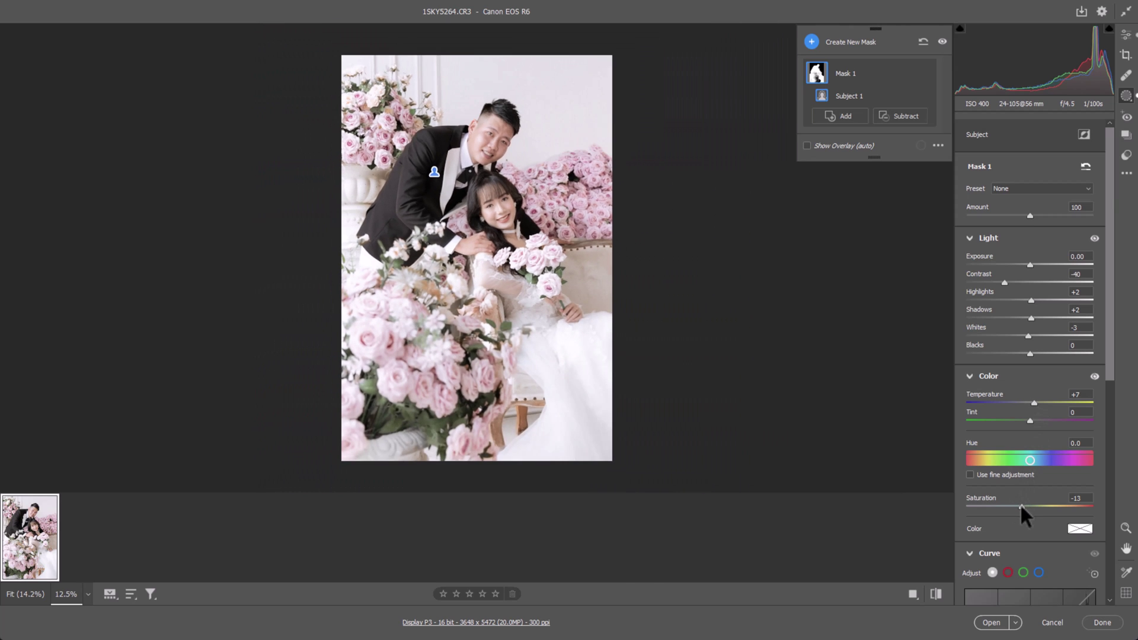
pyautogui.moveTo(1020, 504); pyautogui.dragTo(1016, 503)
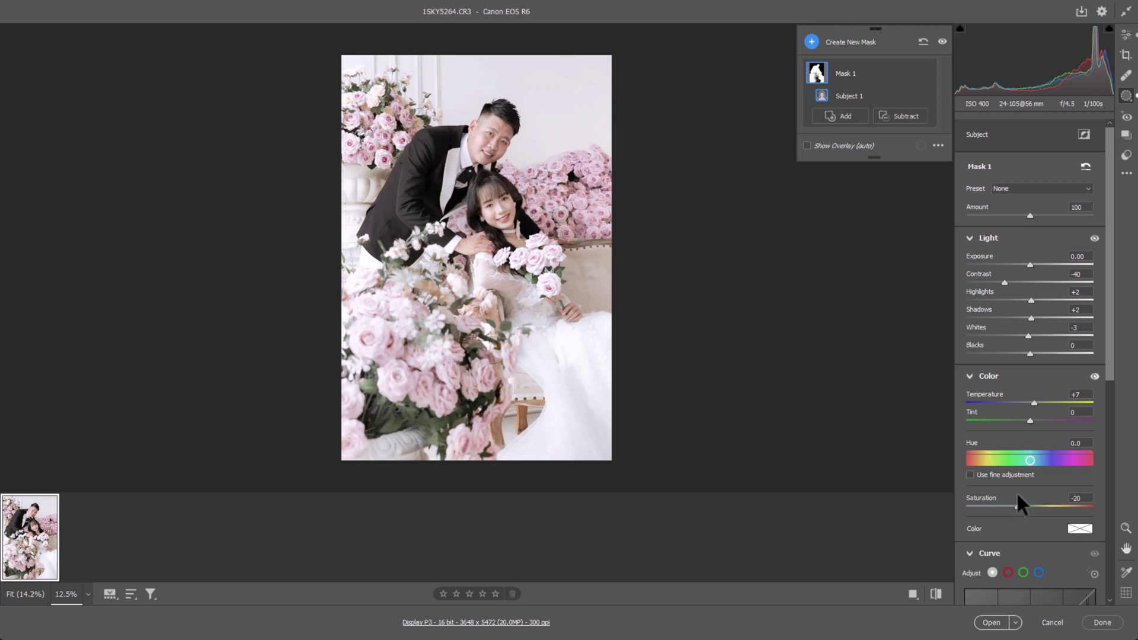
pyautogui.hotkey('ctrl', '+')
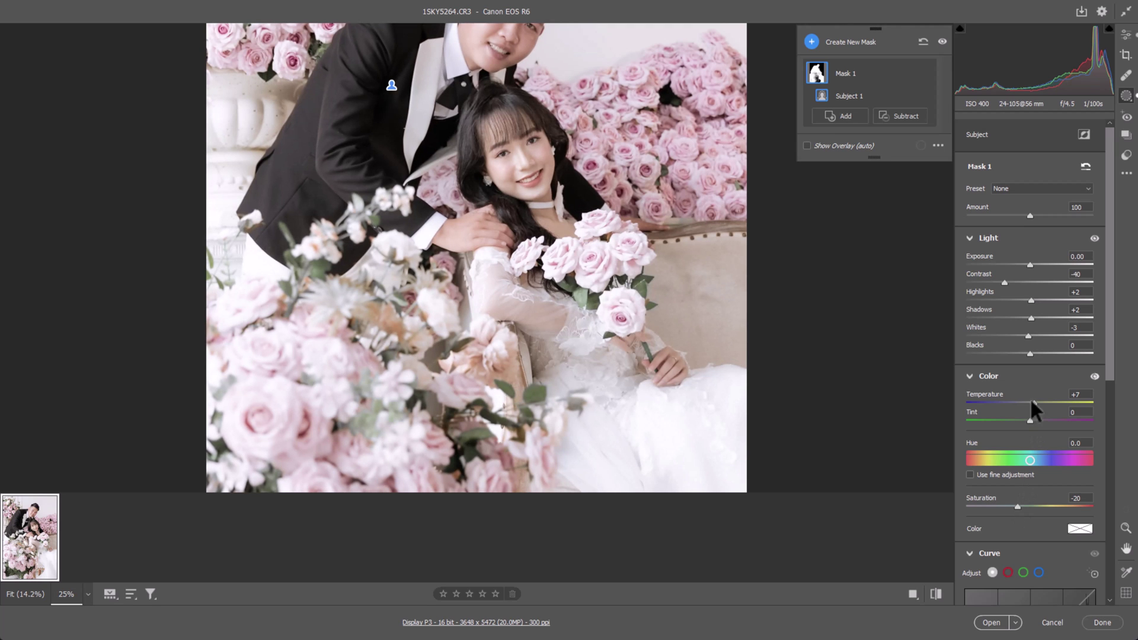
pyautogui.moveTo(1029, 336); pyautogui.dragTo(1027, 334)
pyautogui.hotkey('ctrl', '-')
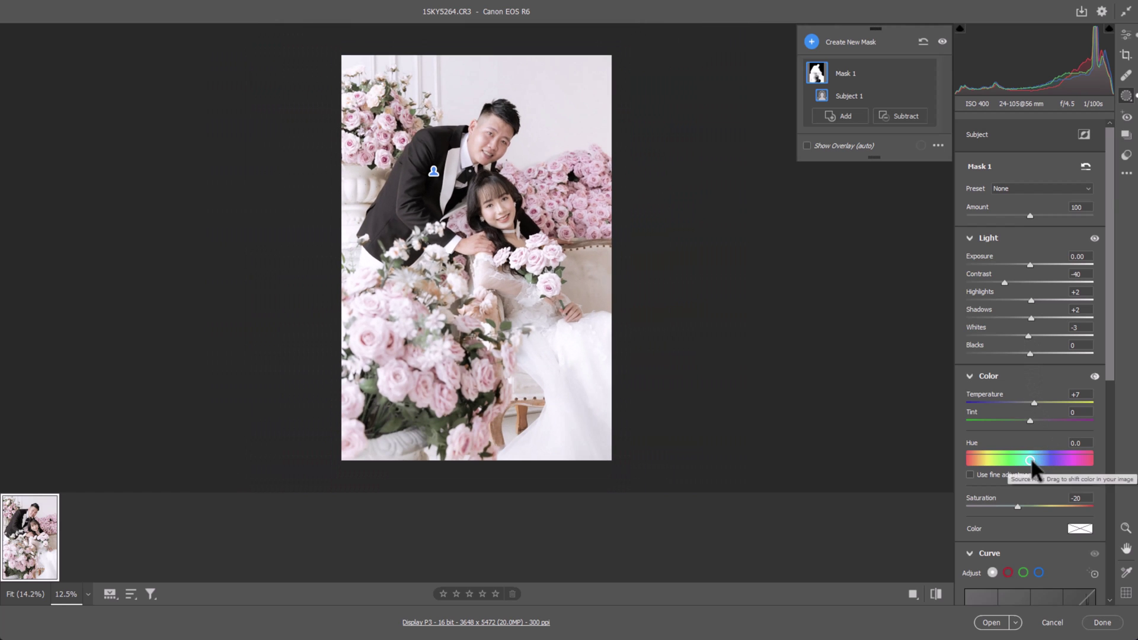
pyautogui.hotkey('ctrl', '+')
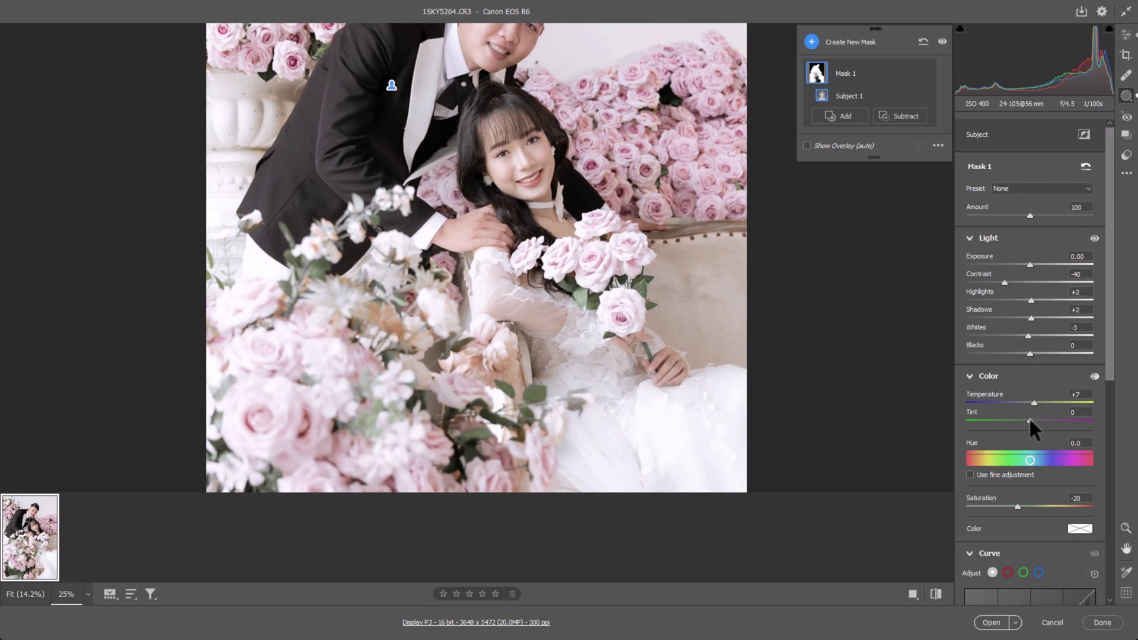
pyautogui.moveTo(1030, 417)
pyautogui.mouseDown()
pyautogui.moveTo(1059, 422)
pyautogui.moveTo(1034, 423)
pyautogui.mouseUp()
pyautogui.hotkey('ctrl', '-')
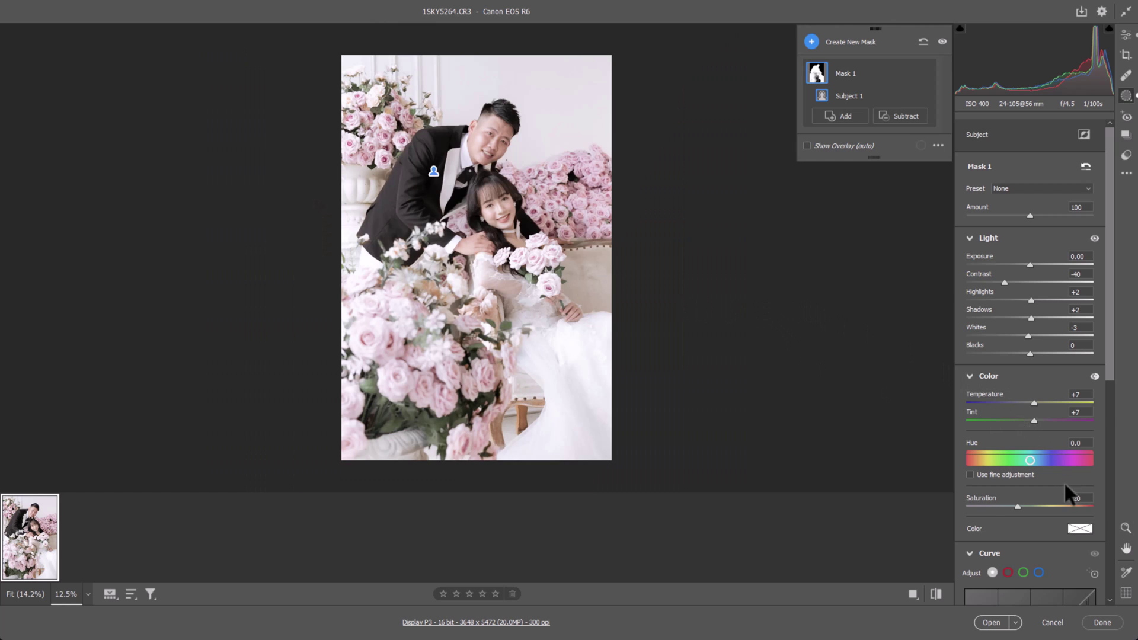
pyautogui.scroll(-2, 1065, 481)
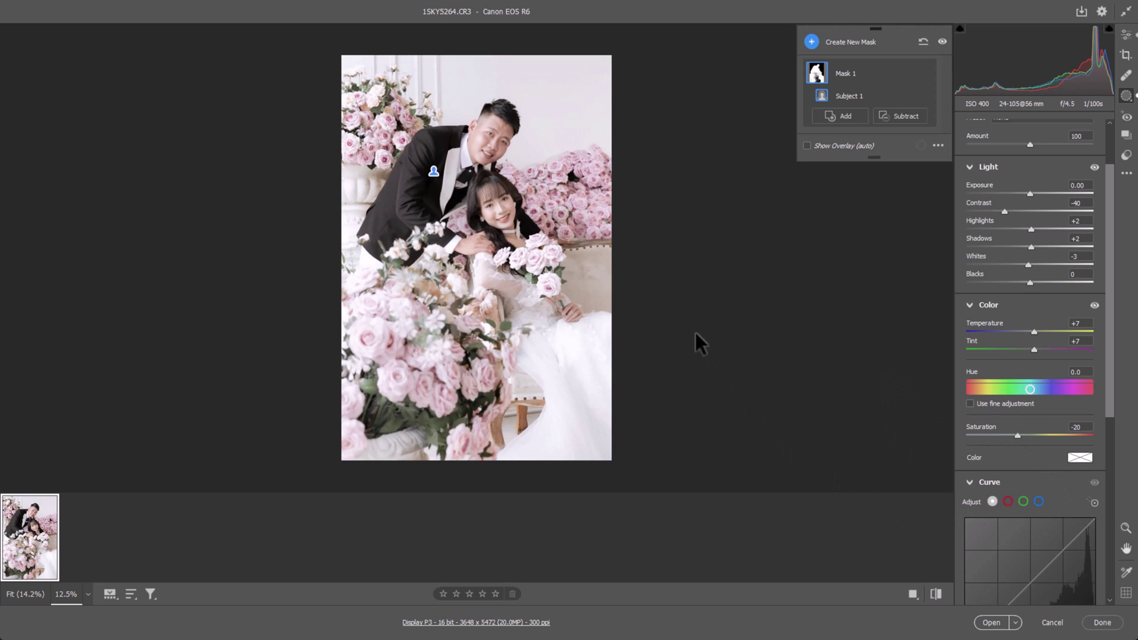
pyautogui.hotkey('ctrl', '+')
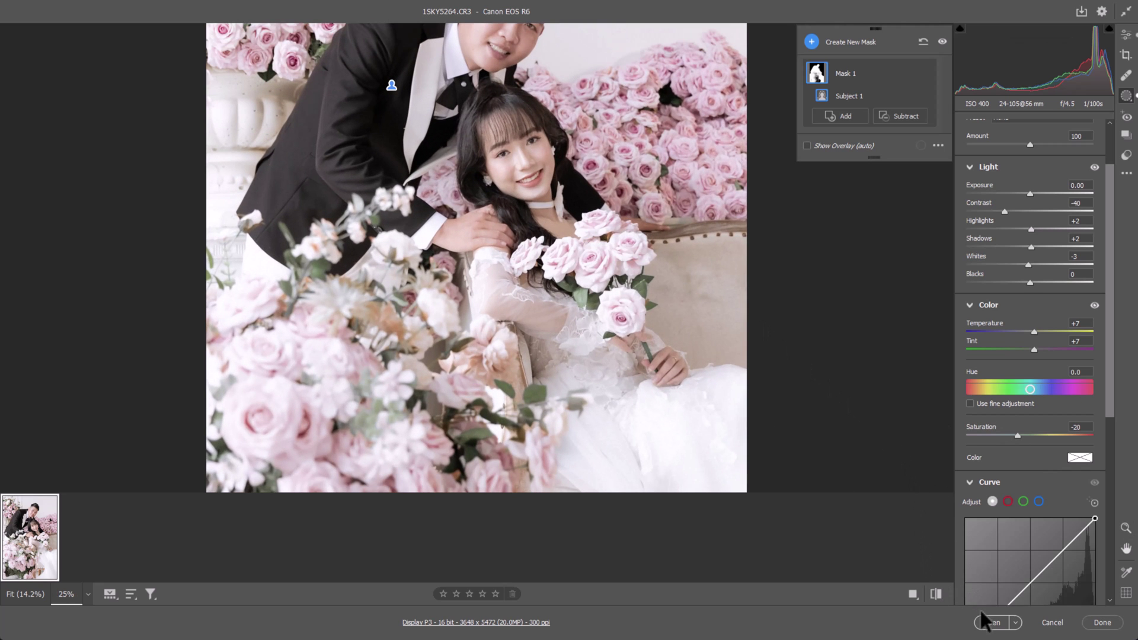
pyautogui.hotkey('ctrl', '-')
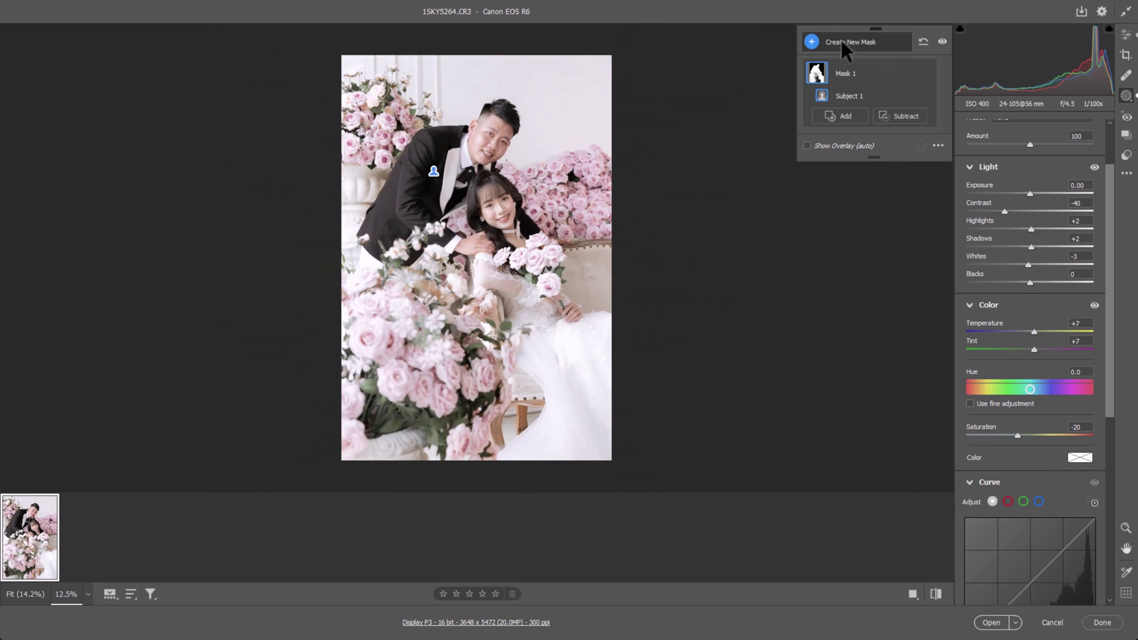
pyautogui.click(840, 39)
# Create a background mask with Exposure -0.10, Contrast -59, Highlights -3, Shadows +4, Whites -3.
pyautogui.click(872, 73)
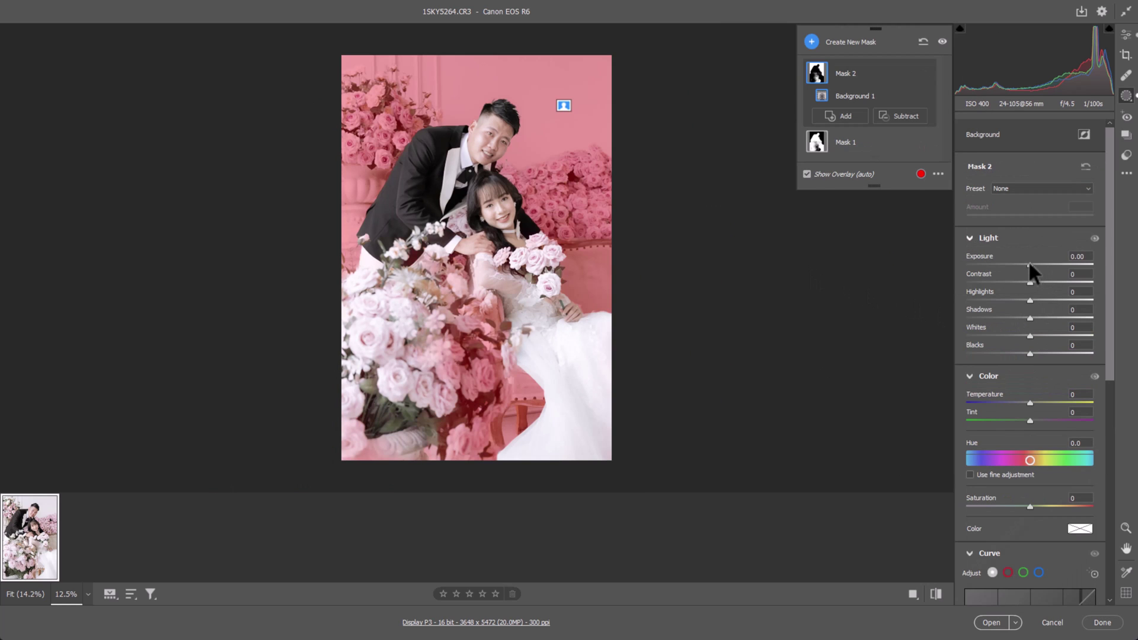
pyautogui.moveTo(1029, 265); pyautogui.dragTo(1027, 264)
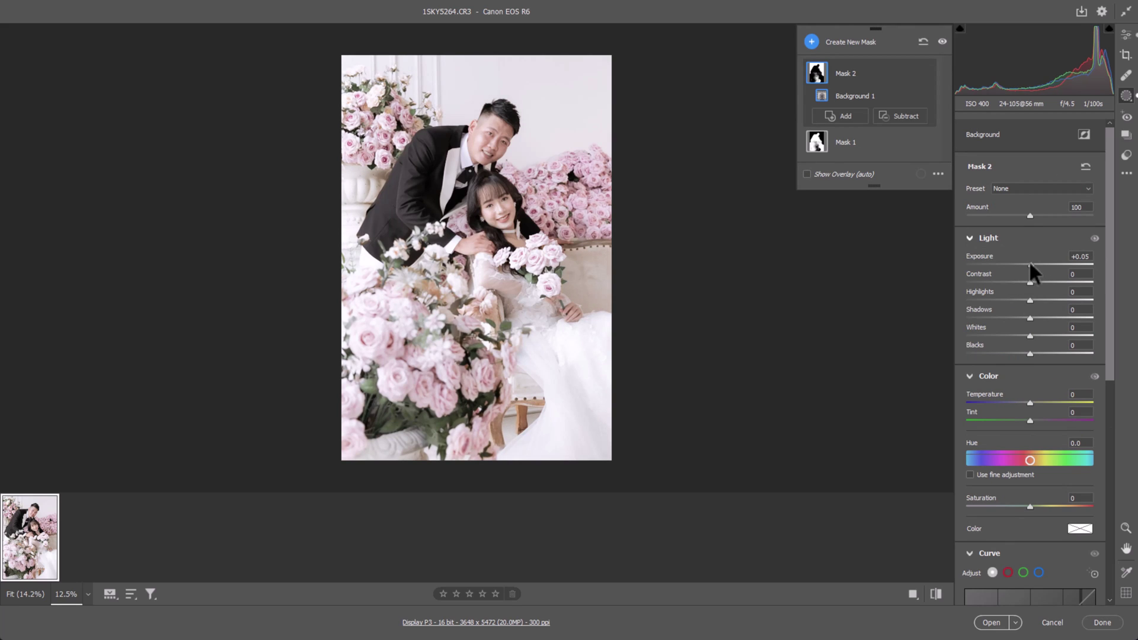
pyautogui.moveTo(1027, 265); pyautogui.dragTo(1026, 265)
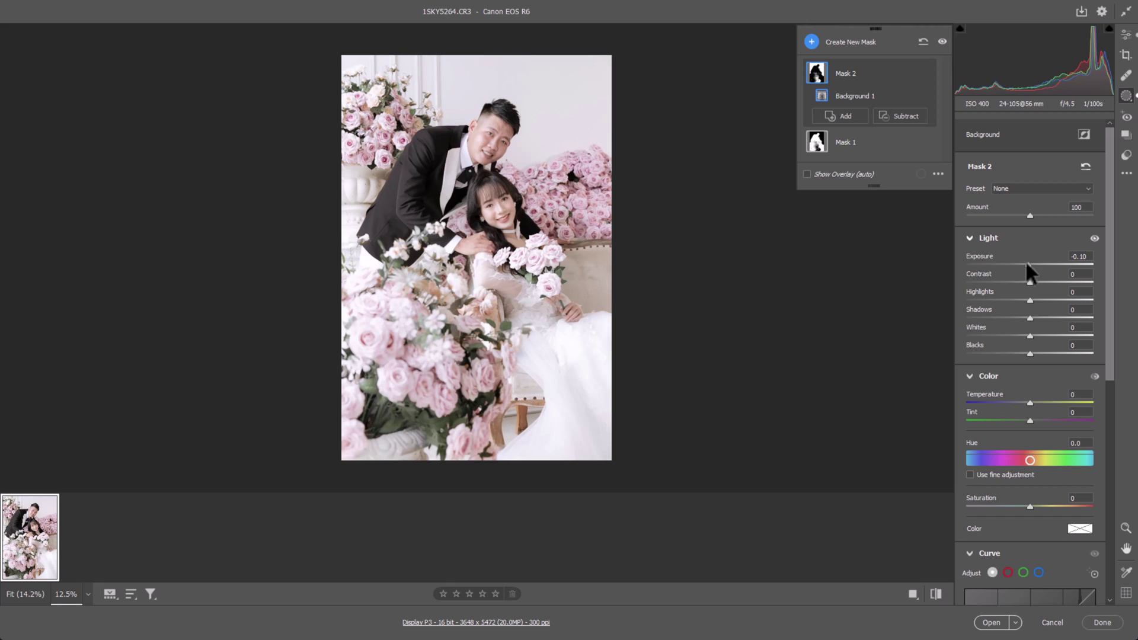
pyautogui.moveTo(1030, 281); pyautogui.dragTo(993, 283)
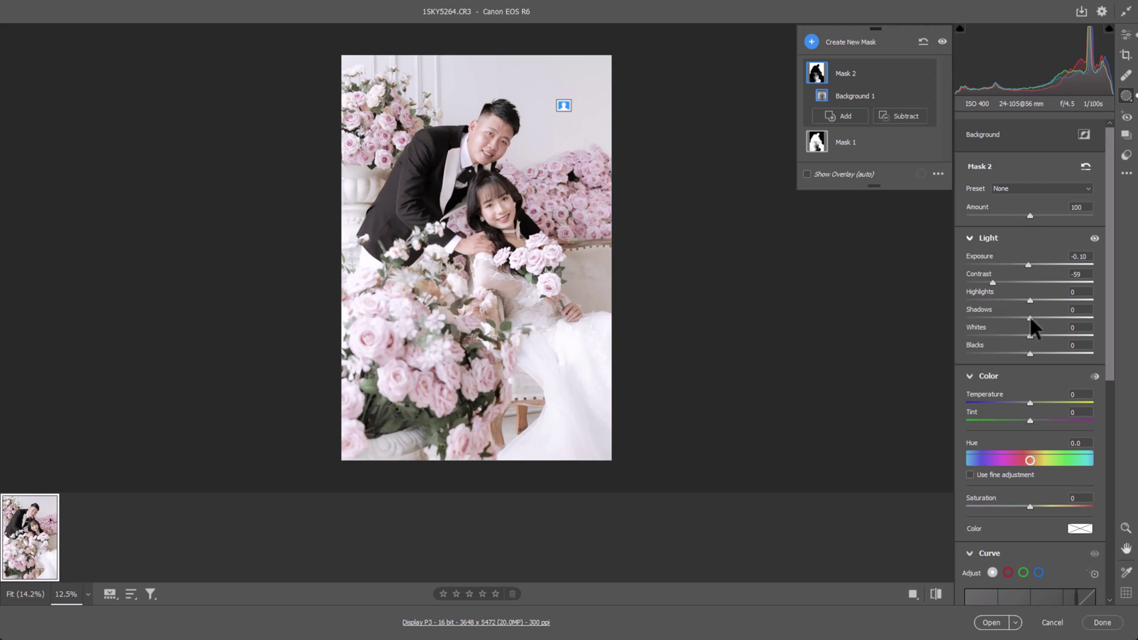
pyautogui.moveTo(1031, 333)
pyautogui.mouseDown()
pyautogui.moveTo(1027, 300)
pyautogui.moveTo(1032, 316)
pyautogui.mouseUp()
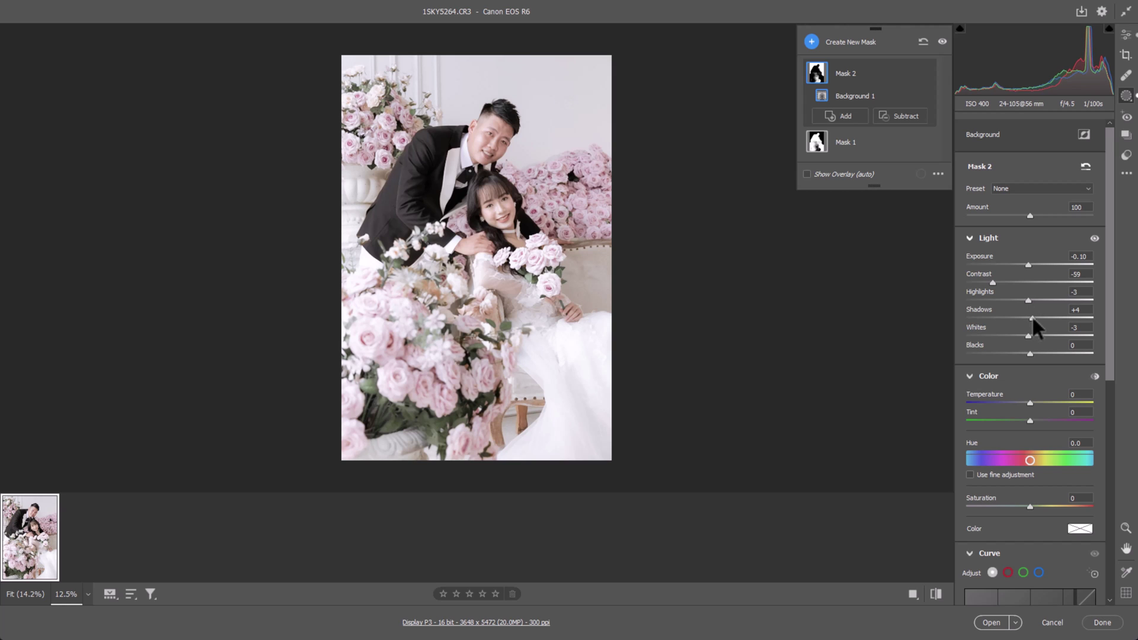
# Set the background mask's Saturation -14, Temperature -7 and Tint +1.
pyautogui.hotkey('ctrl', '+')
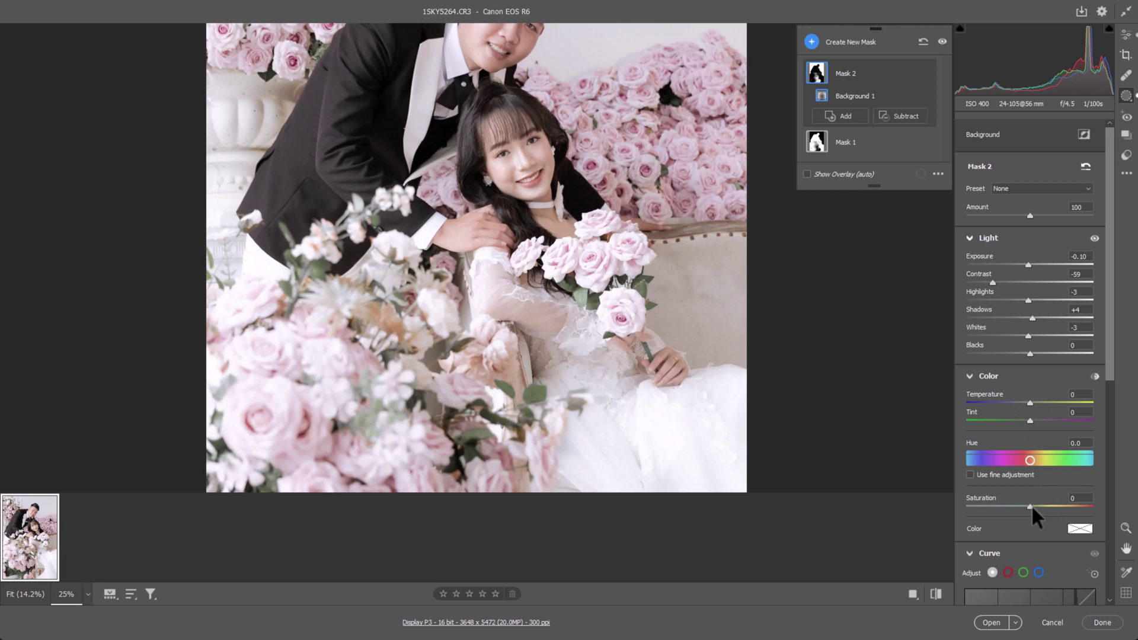
pyautogui.hotkey('ctrl', '-')
pyautogui.moveTo(1031, 505); pyautogui.dragTo(1022, 505)
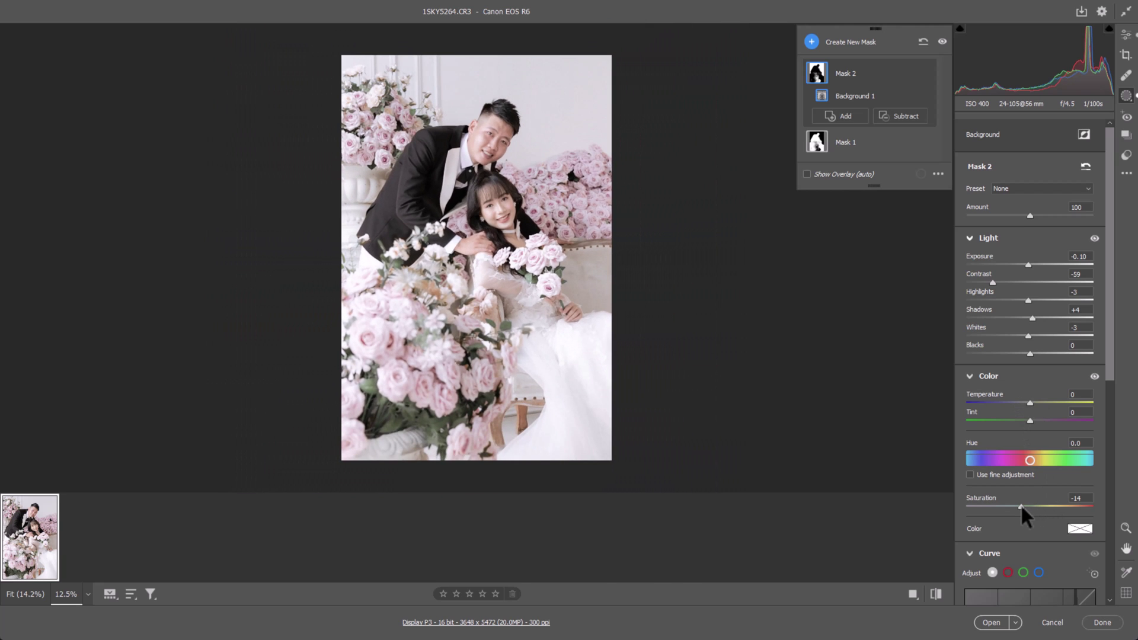
pyautogui.moveTo(1027, 399); pyautogui.dragTo(1026, 410)
pyautogui.moveTo(1029, 420); pyautogui.dragTo(1030, 419)
pyautogui.hotkey('ctrl', '-')
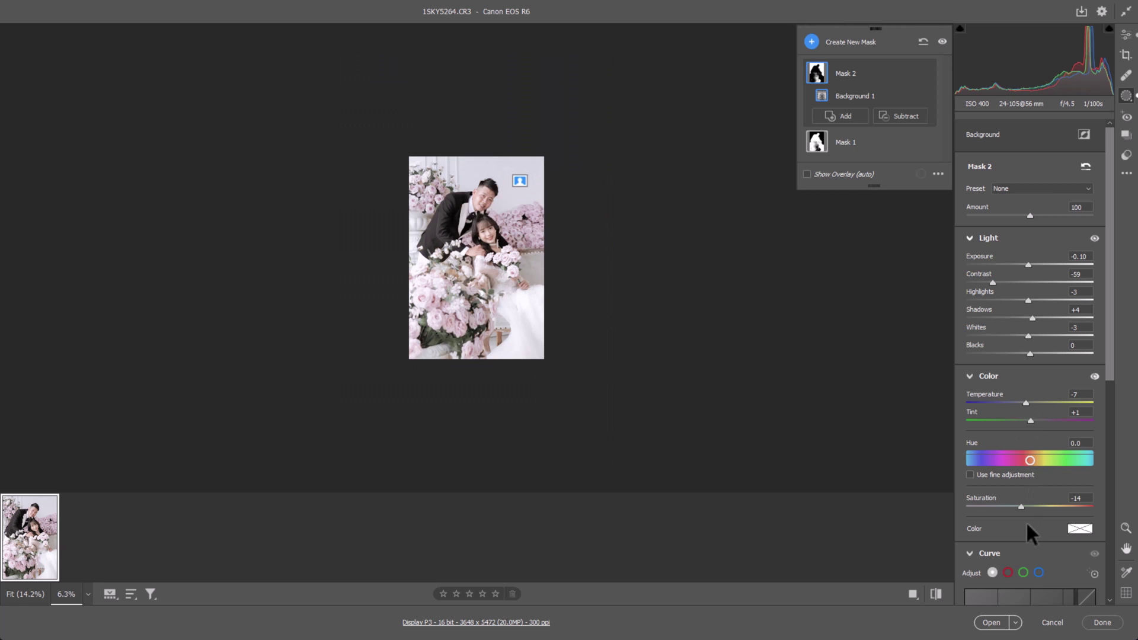
pyautogui.scroll(-3, 1026, 521)
# Set the background mask's Texture -20, Clarity -7 and Dehaze -1.
pyautogui.scroll(-3, 1026, 531)
pyautogui.hotkey('ctrl', '+')
pyautogui.hotkey('ctrl', '+')
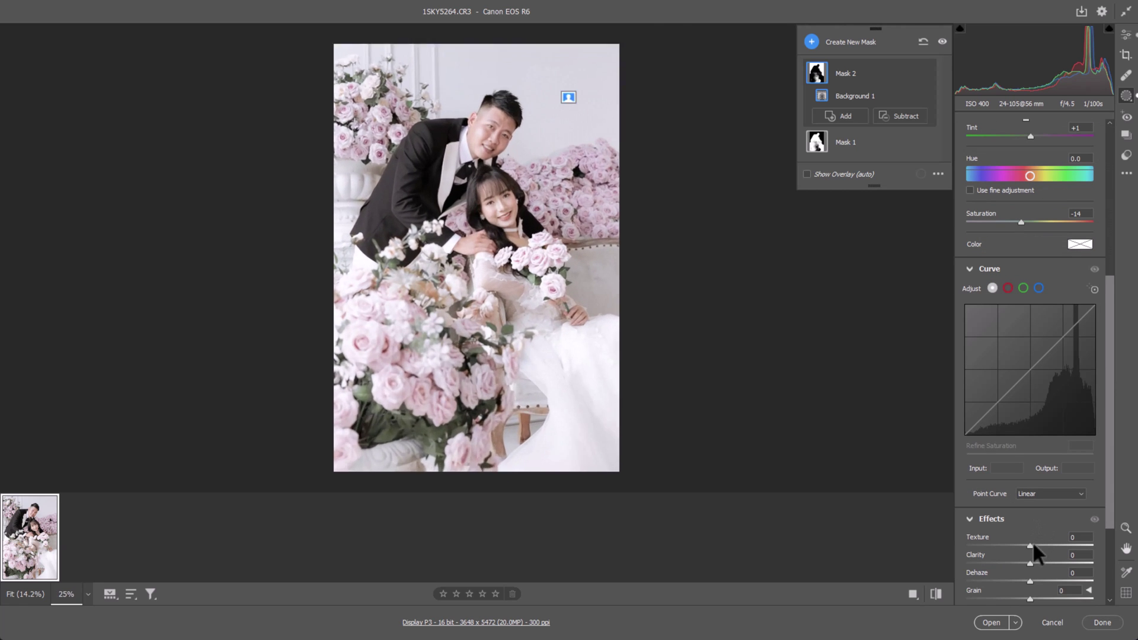
pyautogui.hotkey('ctrl', '+')
pyautogui.hotkey('ctrl', '+')
pyautogui.hotkey('ctrl', '+')
pyautogui.moveTo(640, 119); pyautogui.dragTo(642, 382)
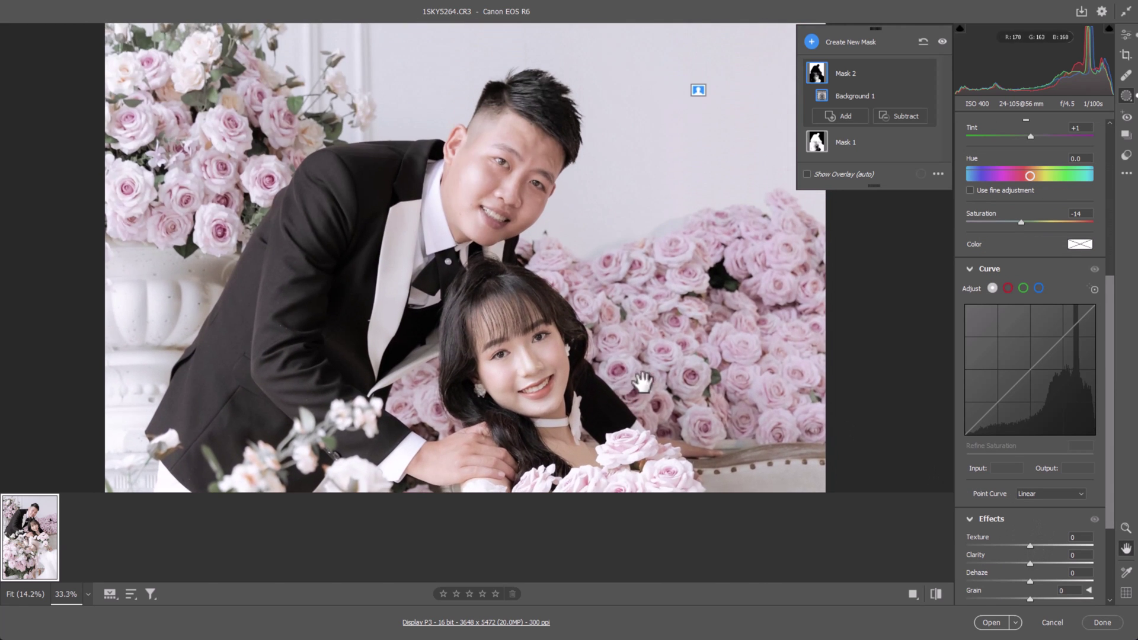
pyautogui.scroll(-2, 1032, 536)
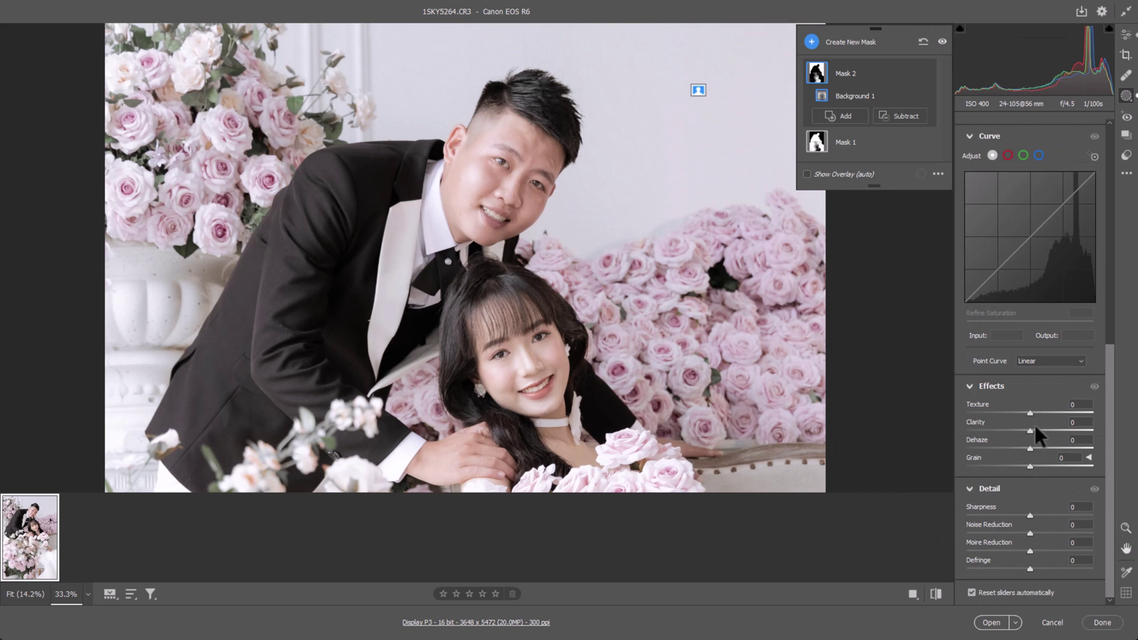
pyautogui.moveTo(1030, 412)
pyautogui.mouseDown()
pyautogui.moveTo(1011, 412)
pyautogui.moveTo(1028, 447)
pyautogui.mouseUp()
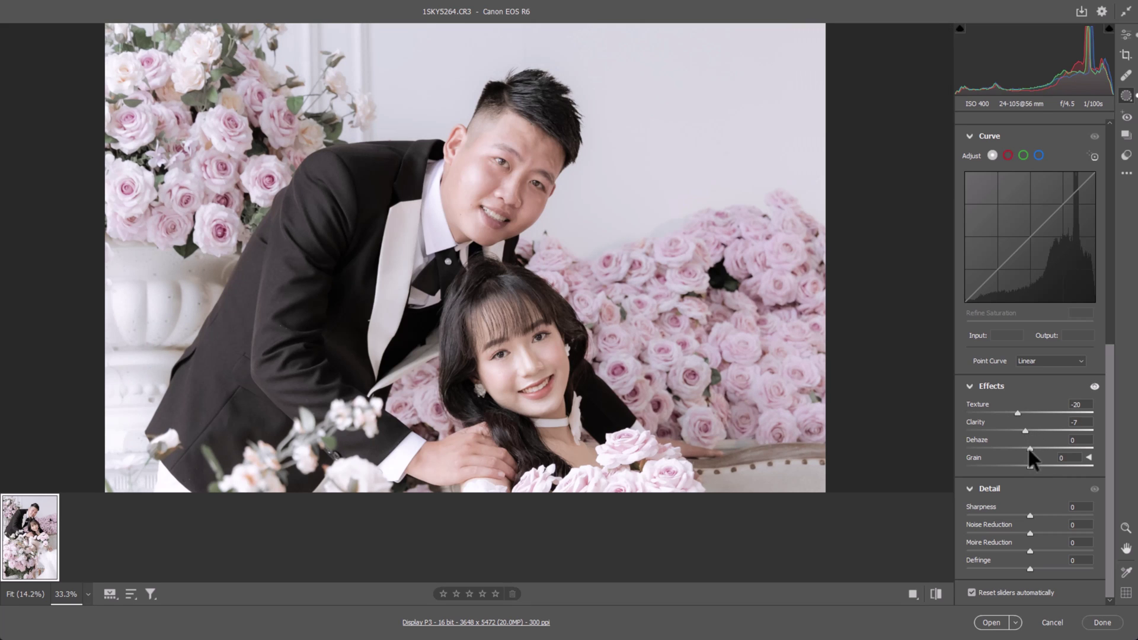
pyautogui.hotkey('ctrl', '-')
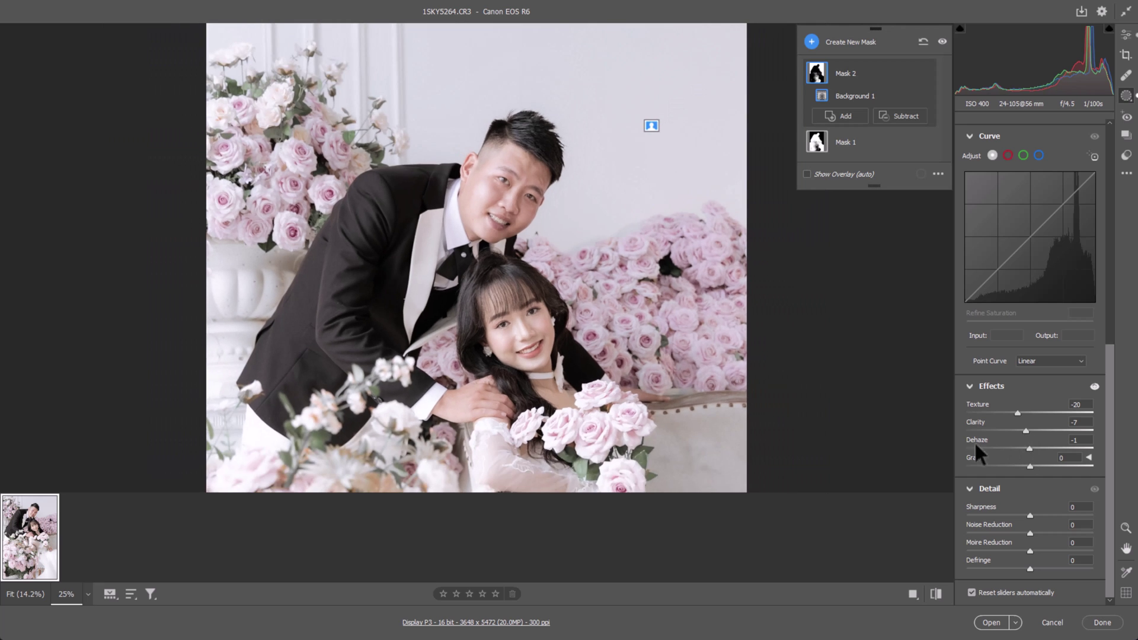
pyautogui.hotkey('ctrl', '-')
pyautogui.hotkey('ctrl', '-')
pyautogui.hotkey('ctrl', '+')
pyautogui.hotkey('ctrl', '+')
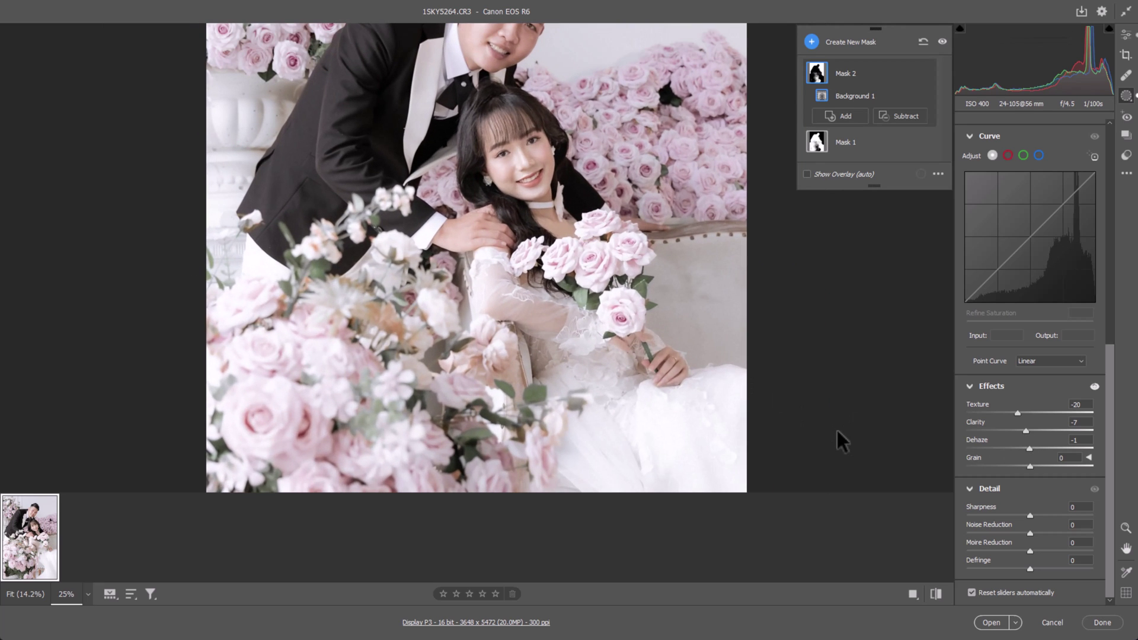
# Apply the Adaptive: Portrait Whiten Teeth preset at amount 71.
pyautogui.click(1127, 155)
pyautogui.hotkey('ctrl', '+')
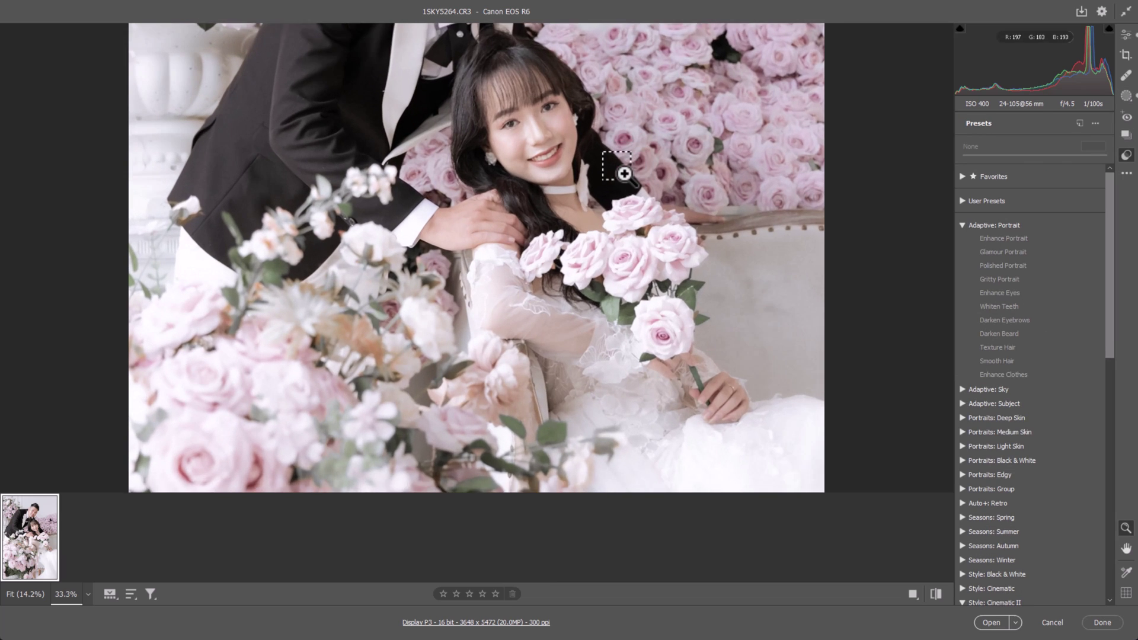
pyautogui.moveTo(572, 180); pyautogui.dragTo(595, 293)
pyautogui.press('z')
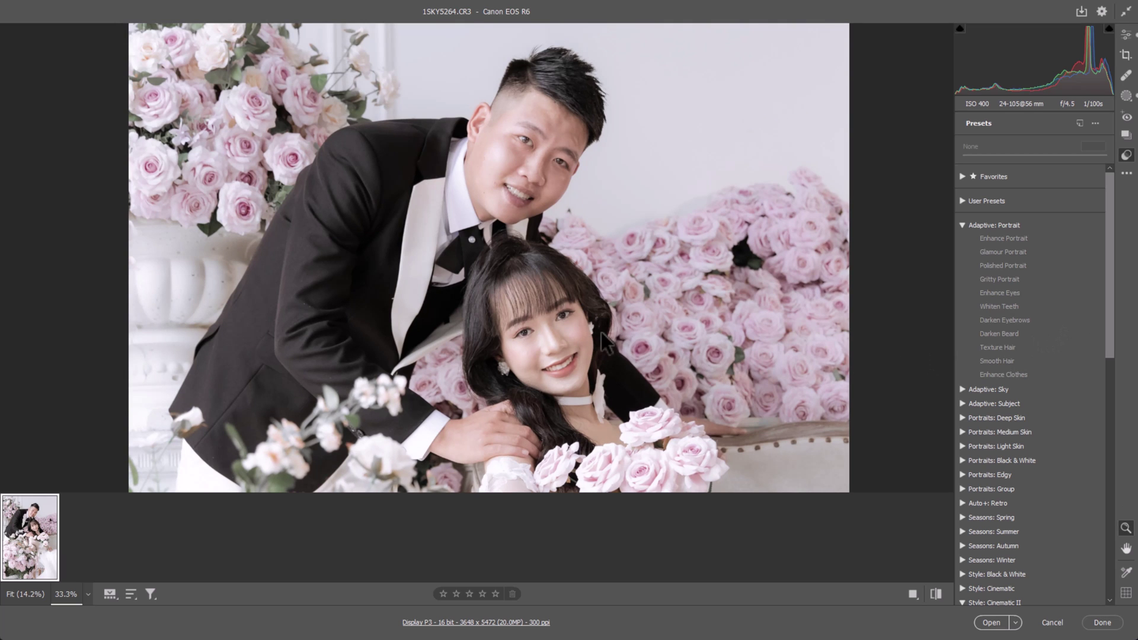
pyautogui.hotkey('ctrl', '+')
pyautogui.scroll(-3, 669, 379)
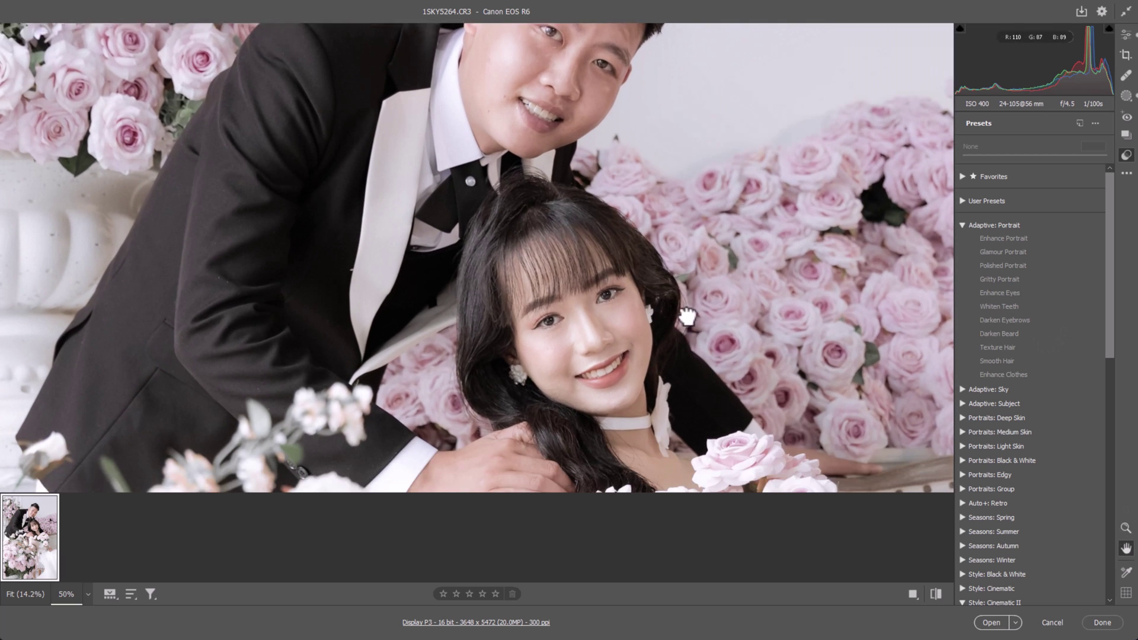
pyautogui.hotkey('ctrl', '+')
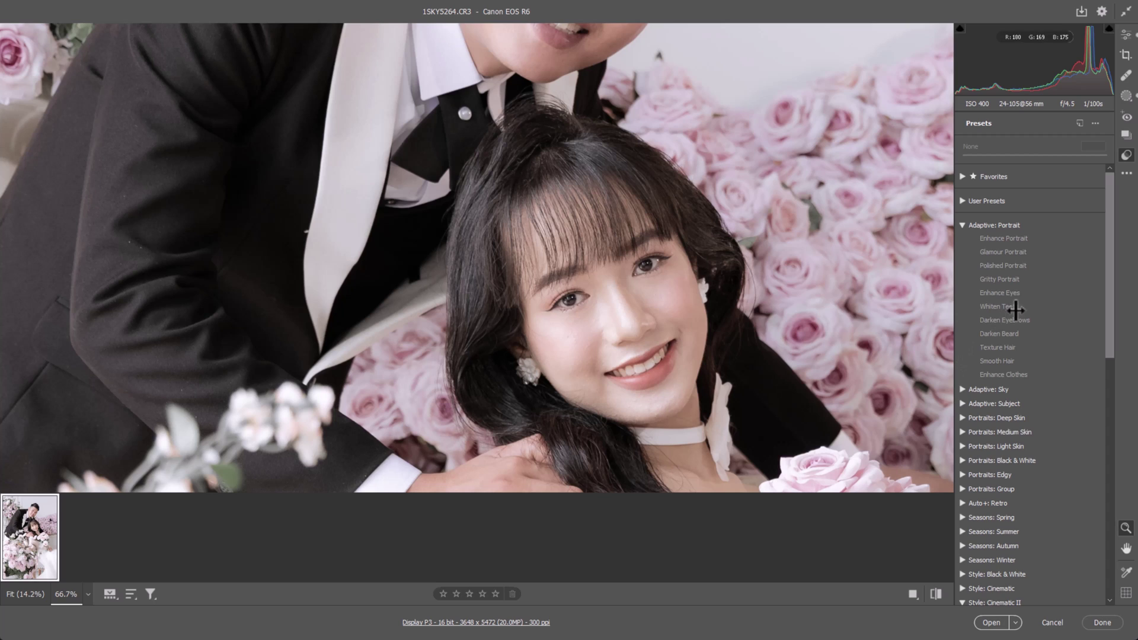
pyautogui.click(1012, 307)
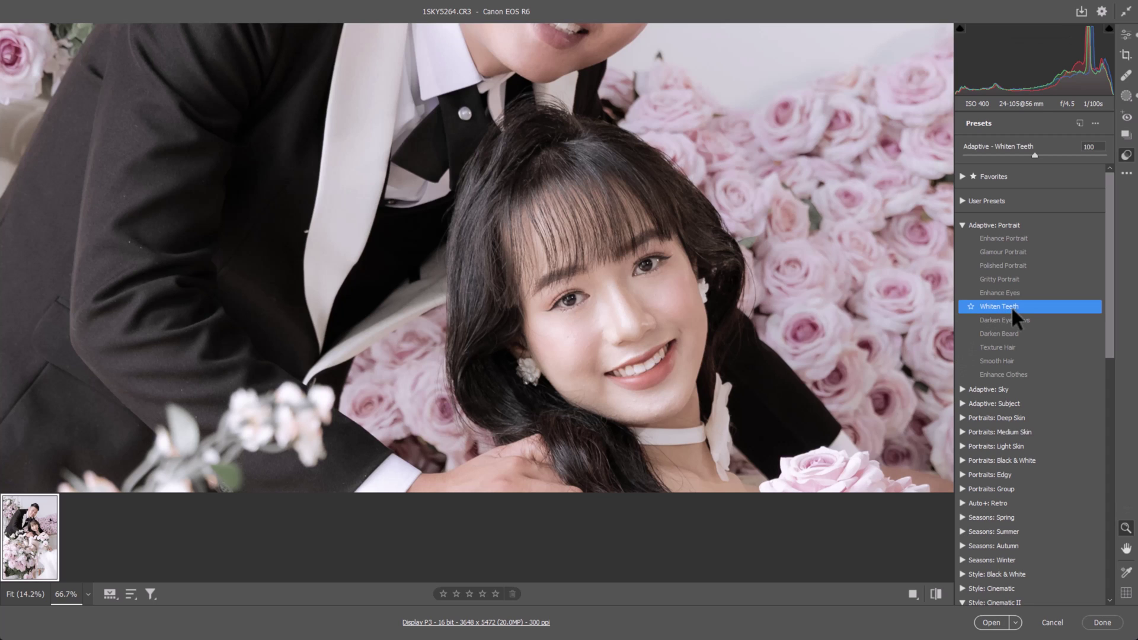
pyautogui.moveTo(1035, 155); pyautogui.dragTo(1014, 155)
# Apply Enhance Eyes at reduced strength and Darken Eyebrows at amount 81.
pyautogui.click(1003, 290)
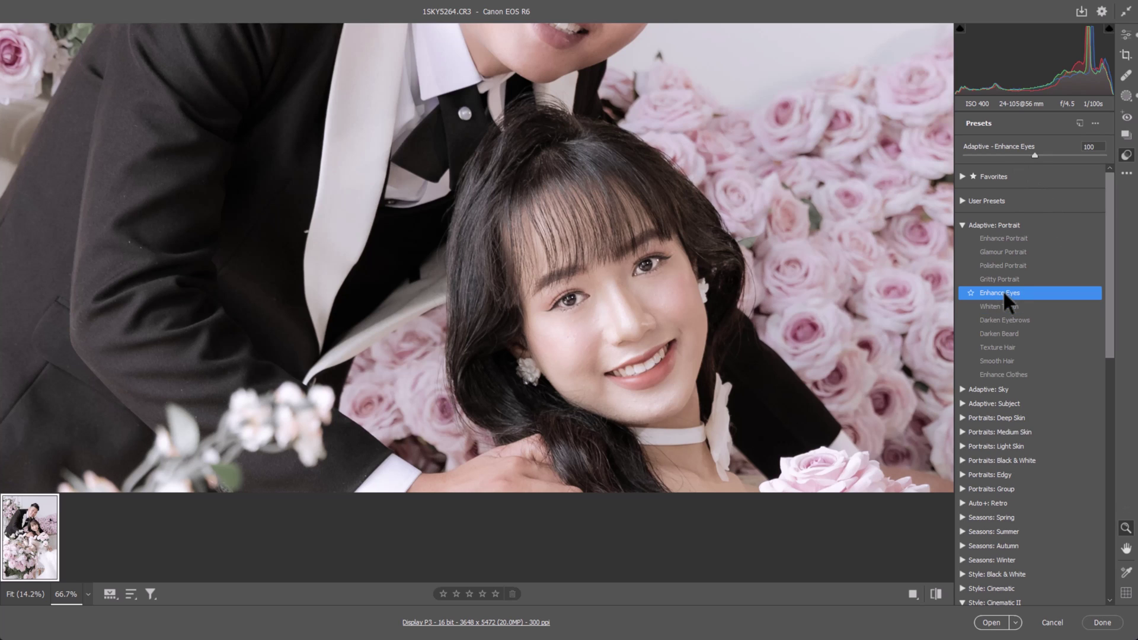
pyautogui.moveTo(1034, 156); pyautogui.dragTo(1013, 156)
pyautogui.click(1019, 320)
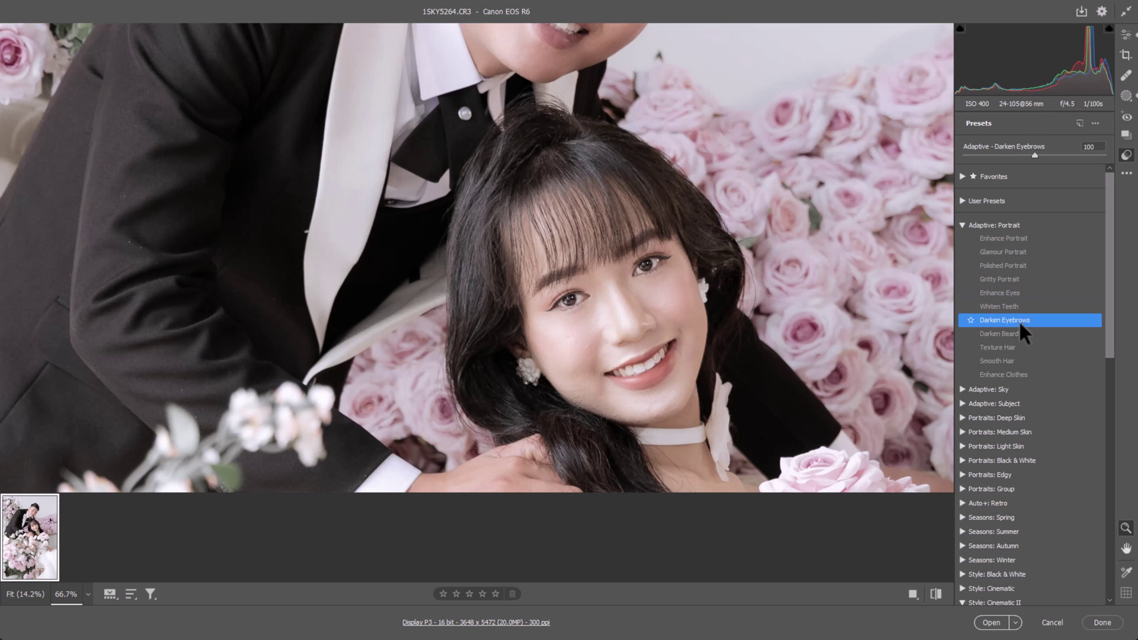
pyautogui.moveTo(1035, 156); pyautogui.dragTo(1027, 156)
pyautogui.keyDown('alt'); pyautogui.click(724, 285); pyautogui.keyUp('alt')
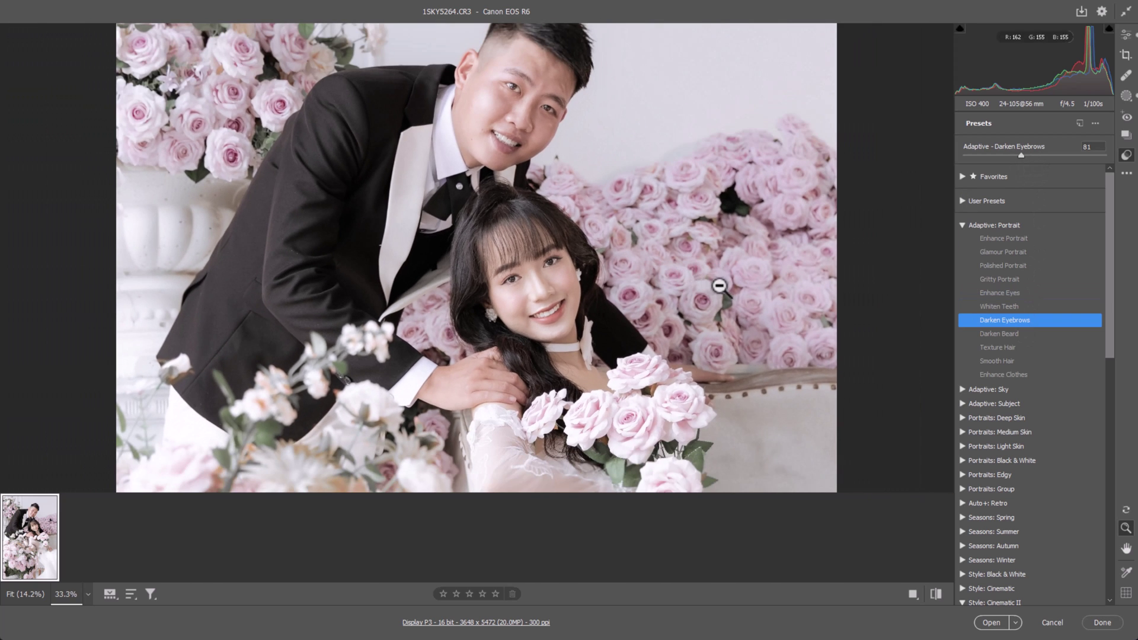
pyautogui.keyDown('alt'); pyautogui.click(814, 348); pyautogui.keyUp('alt')
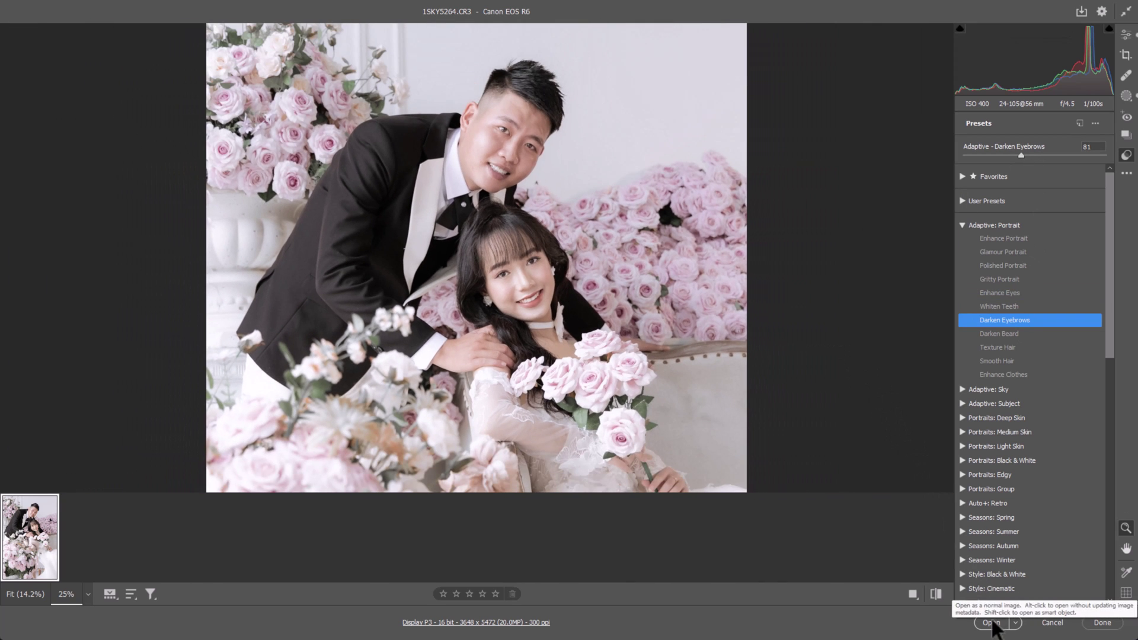
# Add a Selective Color layer setting Reds to Cyan -2, Yellow +7, Black -19.
pyautogui.click(991, 623)
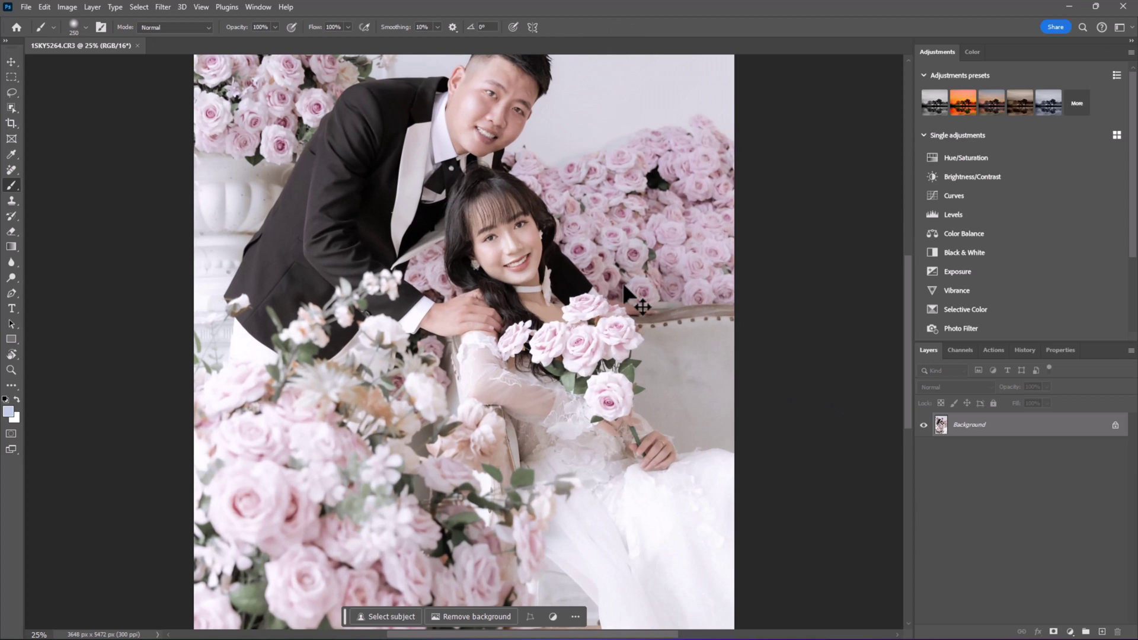
pyautogui.hotkey('ctrl', '-')
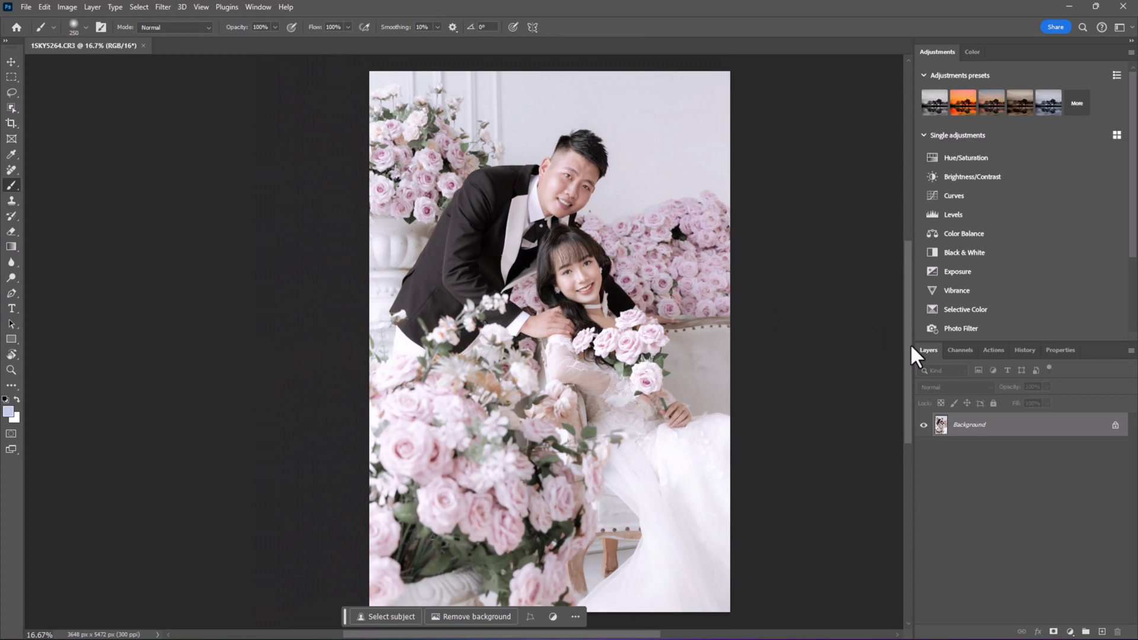
pyautogui.click(1070, 632)
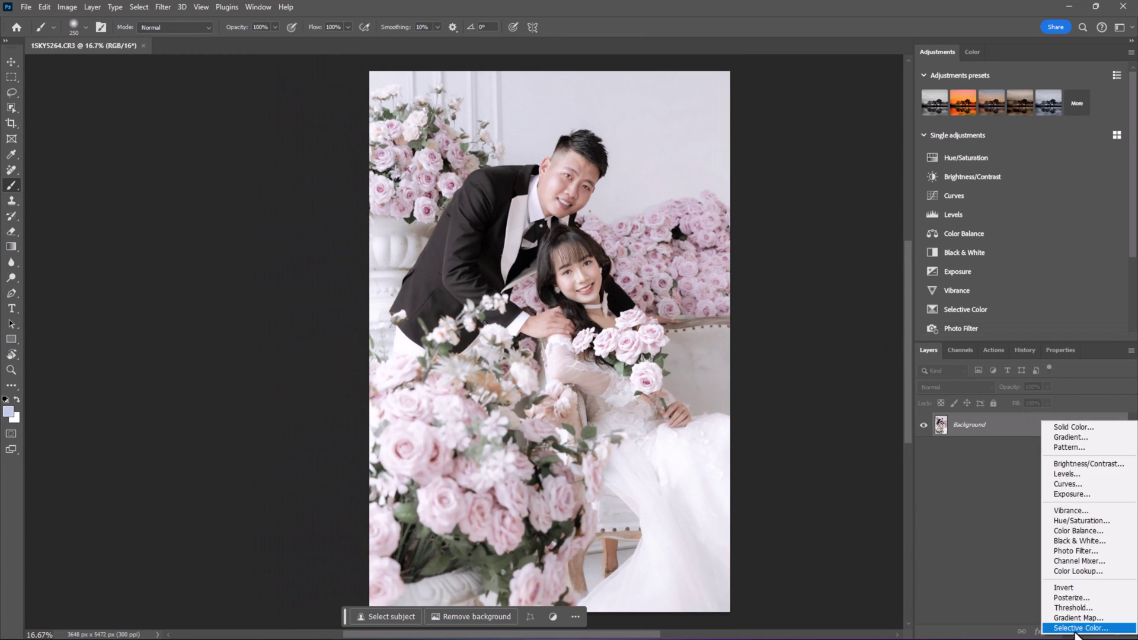
pyautogui.click(1076, 628)
pyautogui.hotkey('ctrl', '+')
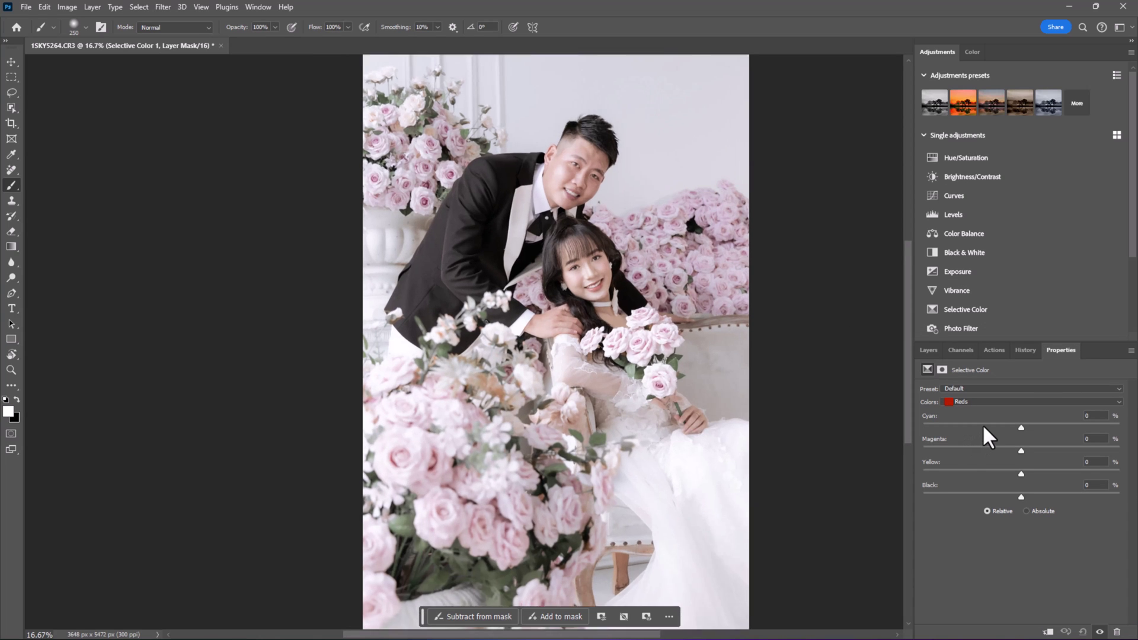
pyautogui.hotkey('ctrl', '+')
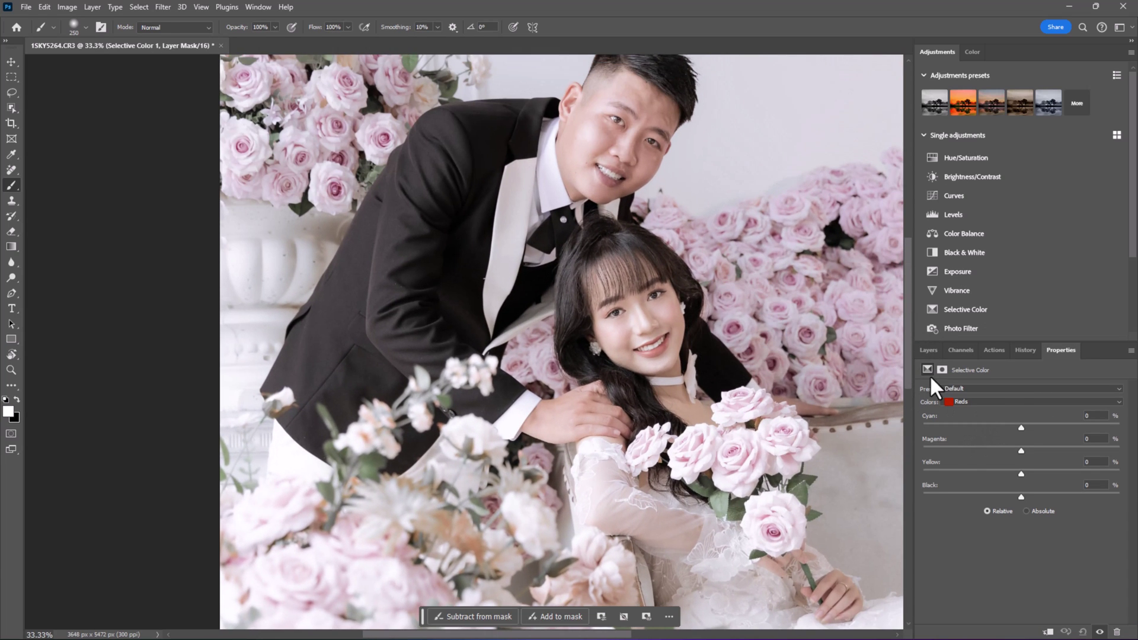
pyautogui.moveTo(1021, 425)
pyautogui.mouseDown()
pyautogui.moveTo(978, 424)
pyautogui.moveTo(1014, 436)
pyautogui.mouseUp()
pyautogui.moveTo(1021, 496); pyautogui.dragTo(1002, 496)
pyautogui.hotkey('ctrl', '-')
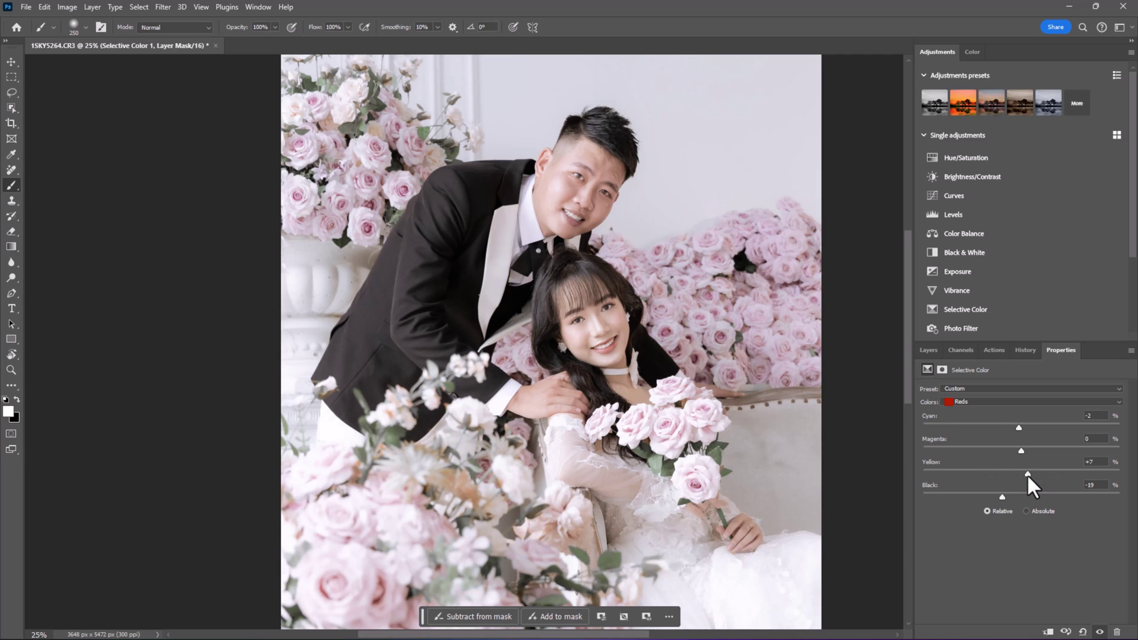
# Set the Selective Color Yellows to Cyan -5, Magenta +7, Yellow -7, Black -40.
pyautogui.click(994, 397)
pyautogui.click(976, 421)
pyautogui.moveTo(1021, 450); pyautogui.dragTo(1035, 449)
pyautogui.moveTo(1032, 452); pyautogui.dragTo(1002, 452)
pyautogui.moveTo(1013, 426); pyautogui.dragTo(1053, 426)
pyautogui.moveTo(1020, 495); pyautogui.dragTo(973, 496)
pyautogui.hotkey('ctrl', '-')
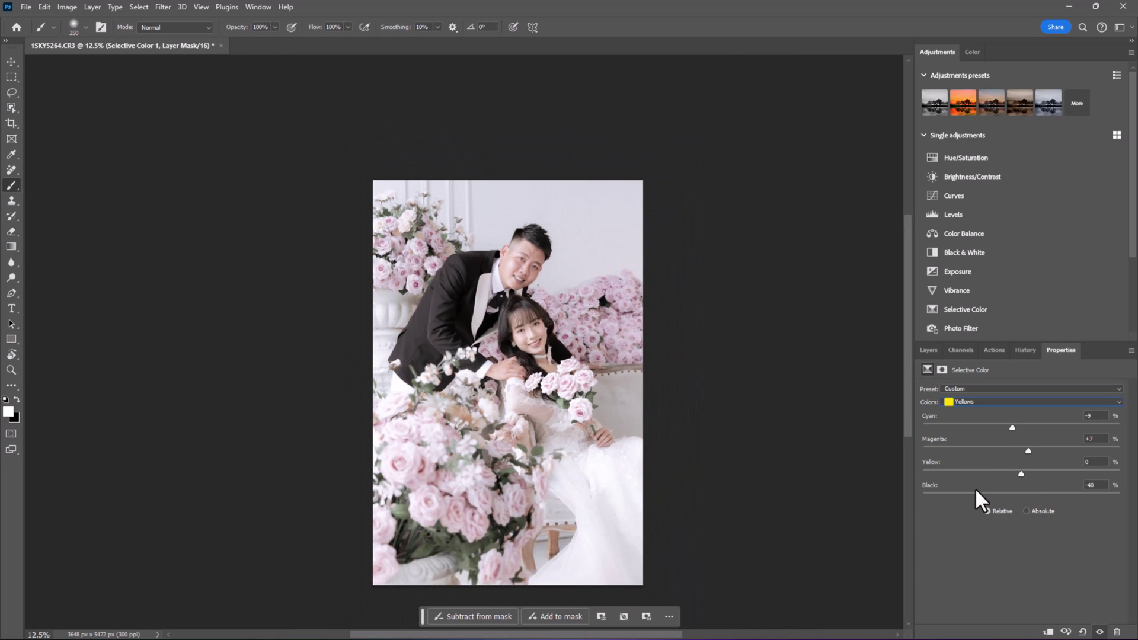
pyautogui.hotkey('ctrl', '+')
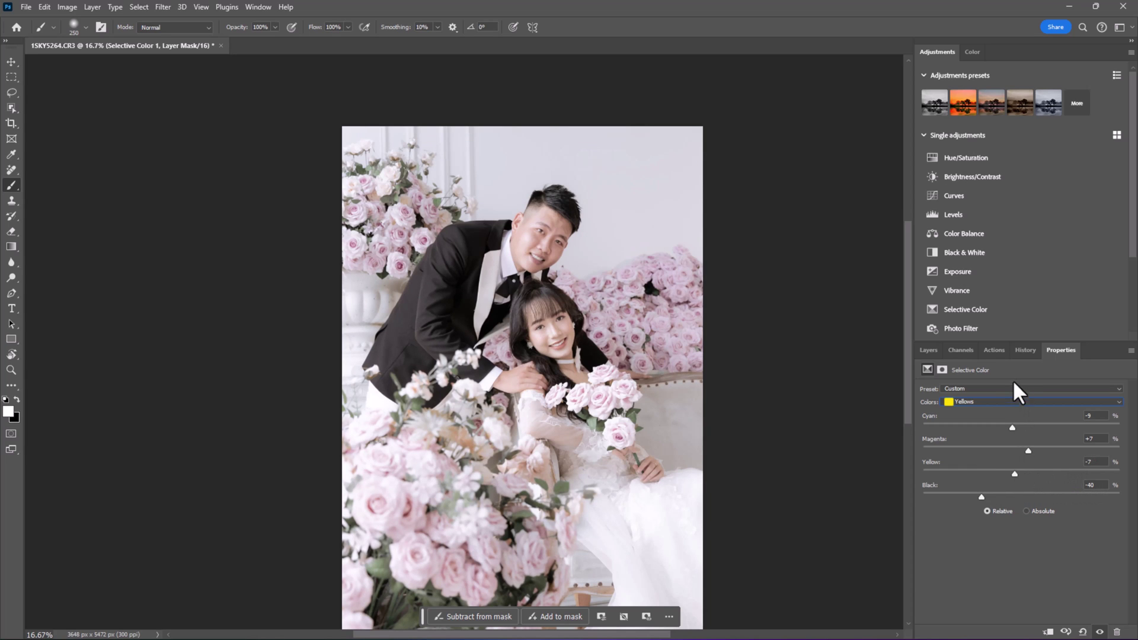
pyautogui.hotkey('ctrl', '+')
# Adjust the Selective Color Greens to Cyan +3 and Black -5.
pyautogui.click(991, 400)
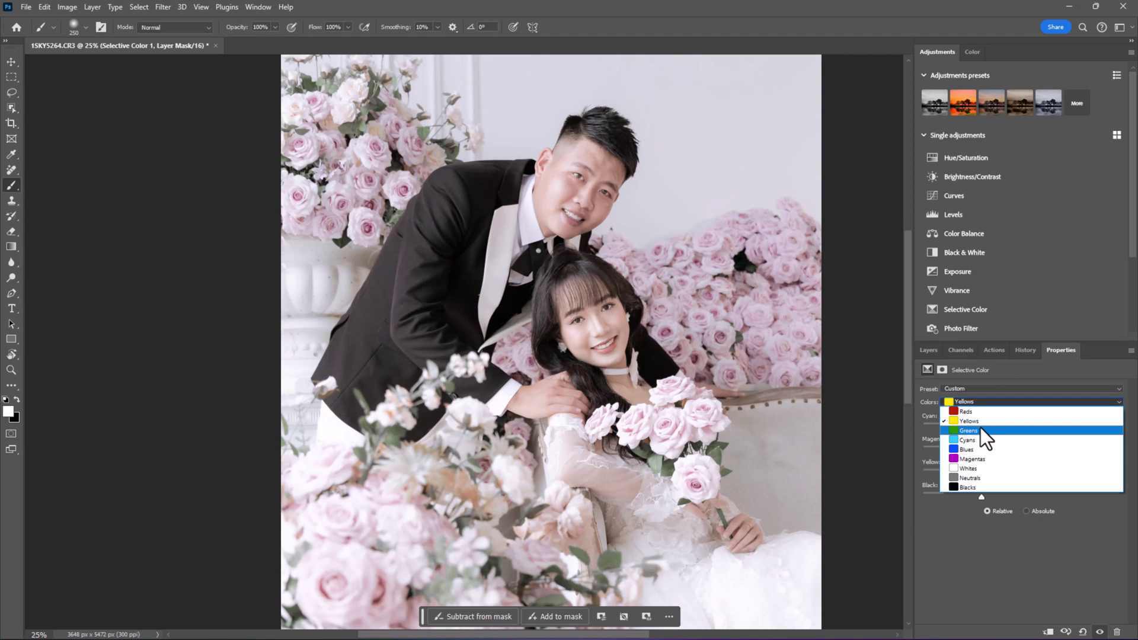
pyautogui.click(980, 429)
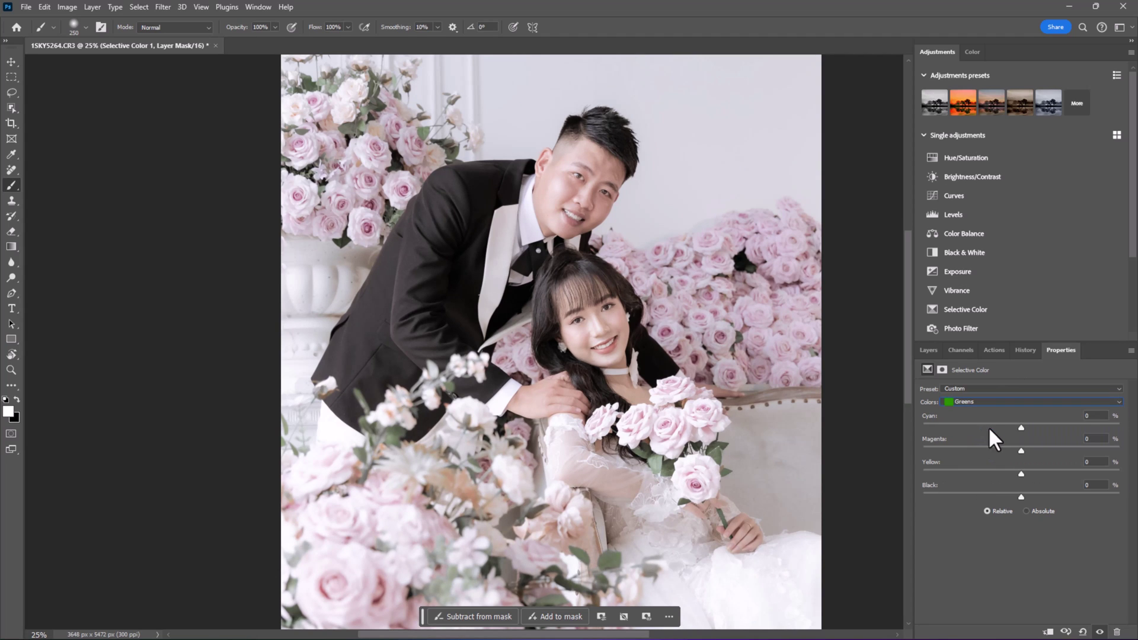
pyautogui.hotkey('ctrl', '-')
pyautogui.moveTo(1021, 425); pyautogui.dragTo(994, 430)
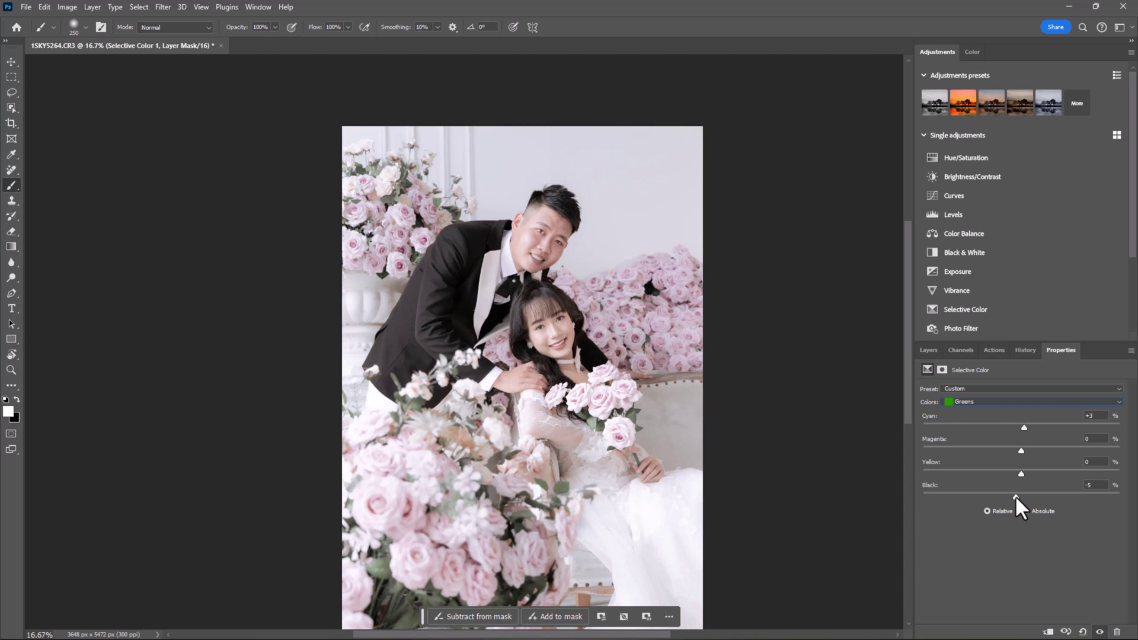
# Set the Selective Color Whites black value to -3.
pyautogui.click(1012, 404)
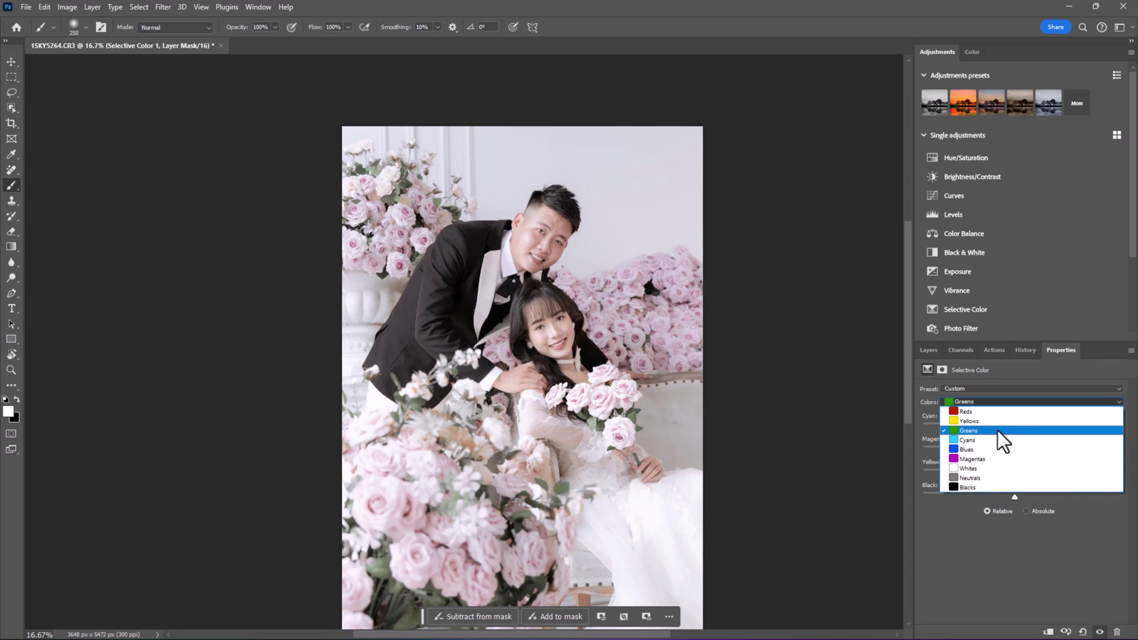
pyautogui.click(981, 465)
pyautogui.hotkey('ctrl', '+')
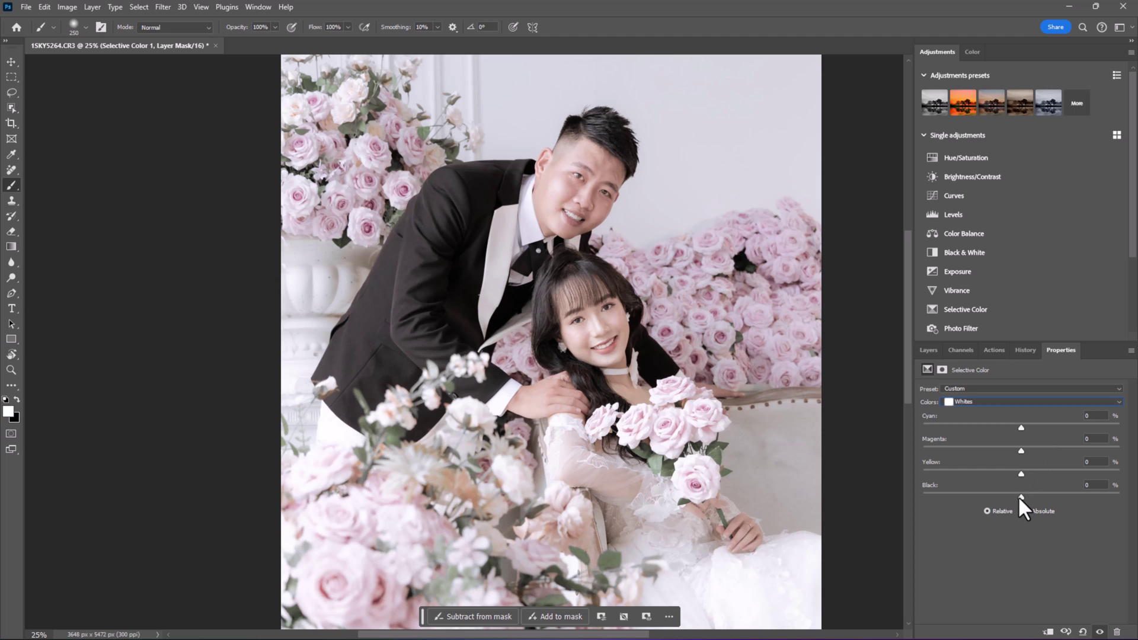
pyautogui.moveTo(1012, 496)
pyautogui.mouseDown()
pyautogui.moveTo(1043, 494)
pyautogui.moveTo(981, 496)
pyautogui.moveTo(1019, 497)
pyautogui.mouseUp()
# Set the Blacks black value to +2 and show the Layers panel.
pyautogui.click(1006, 401)
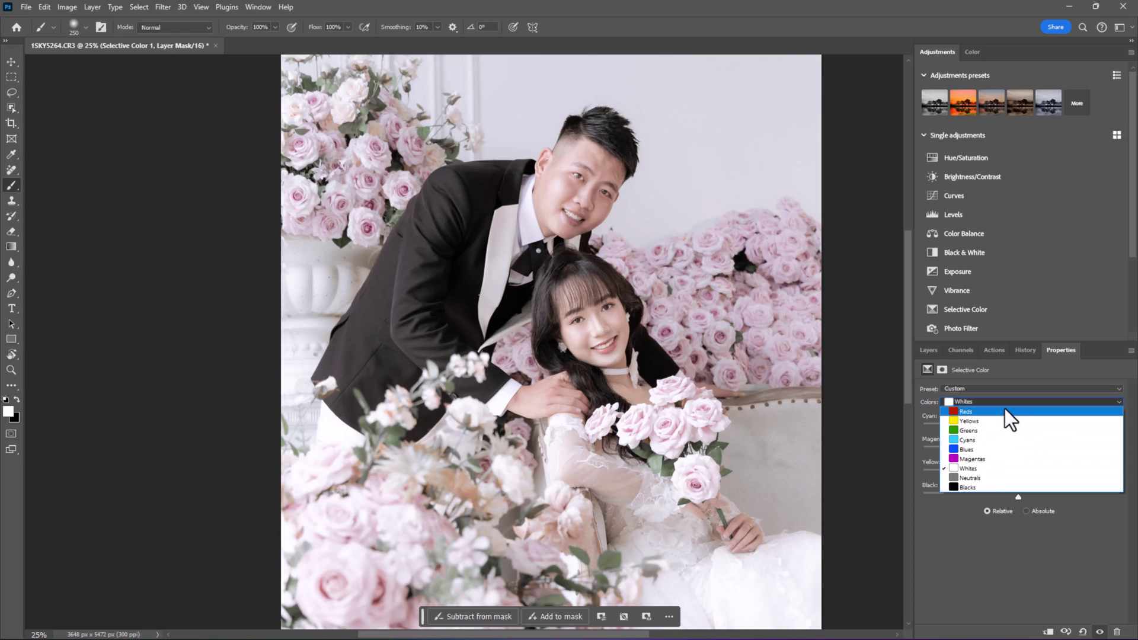
pyautogui.click(982, 485)
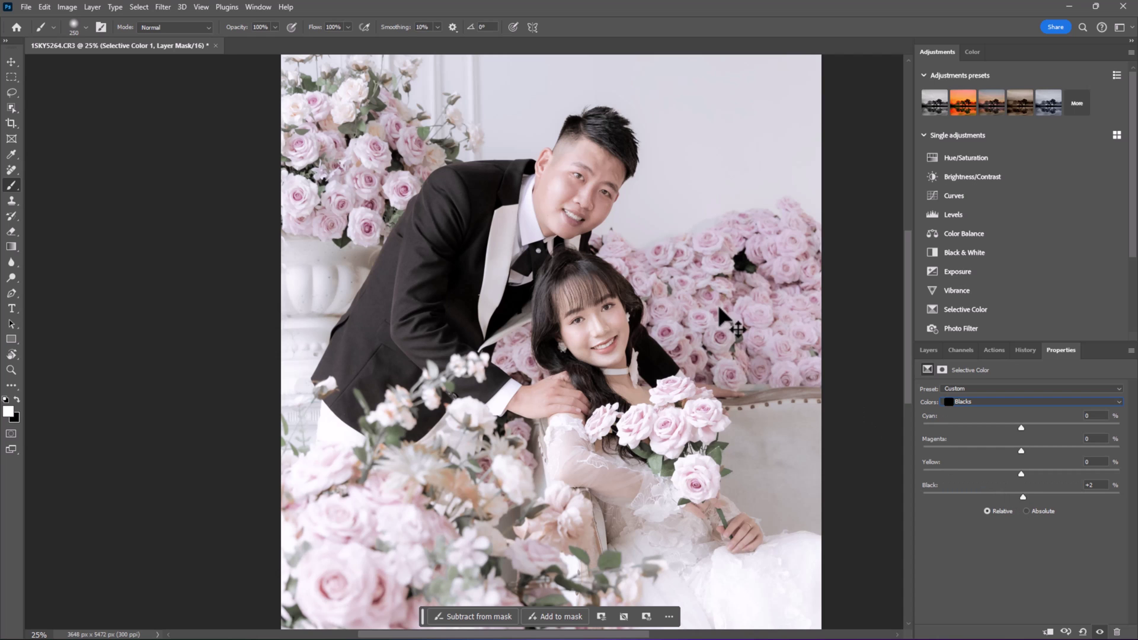
pyautogui.hotkey('ctrl', '-')
pyautogui.hotkey('ctrl', '-')
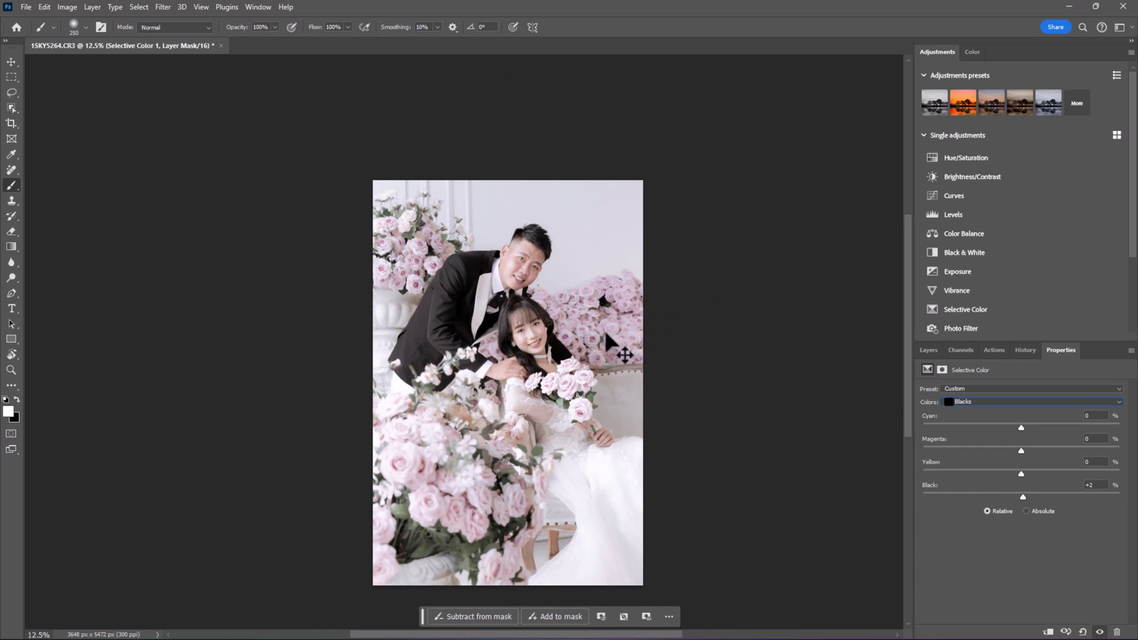
pyautogui.hotkey('ctrl', '+')
pyautogui.click(931, 350)
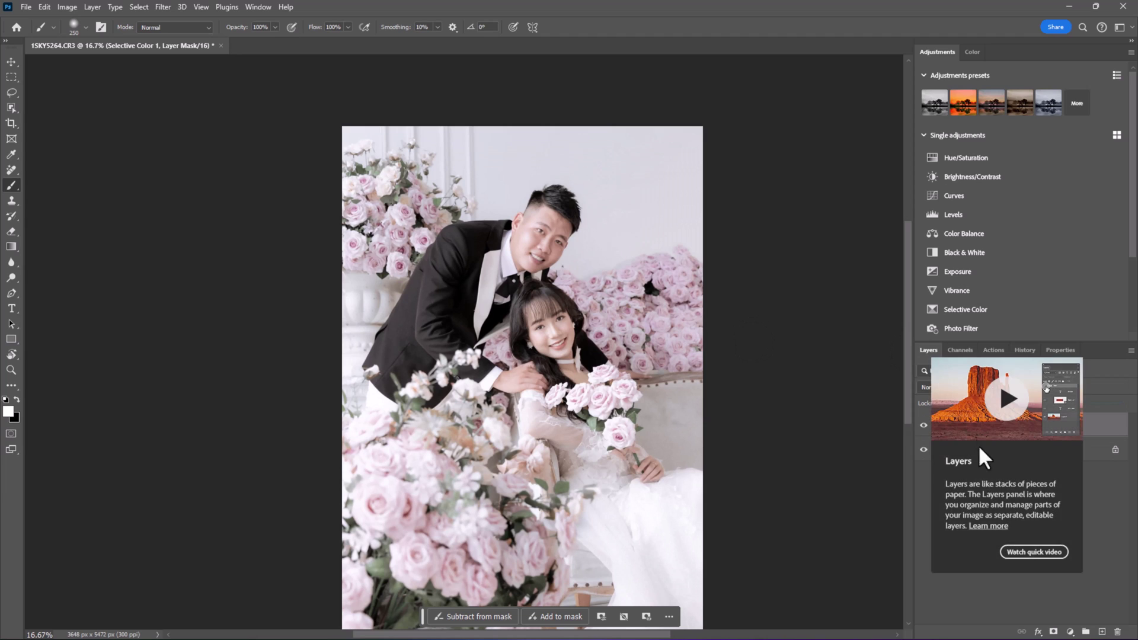
# Add a Channel Mixer layer with Red output Red +94, Green +1, Blue +5.
pyautogui.click(1038, 631)
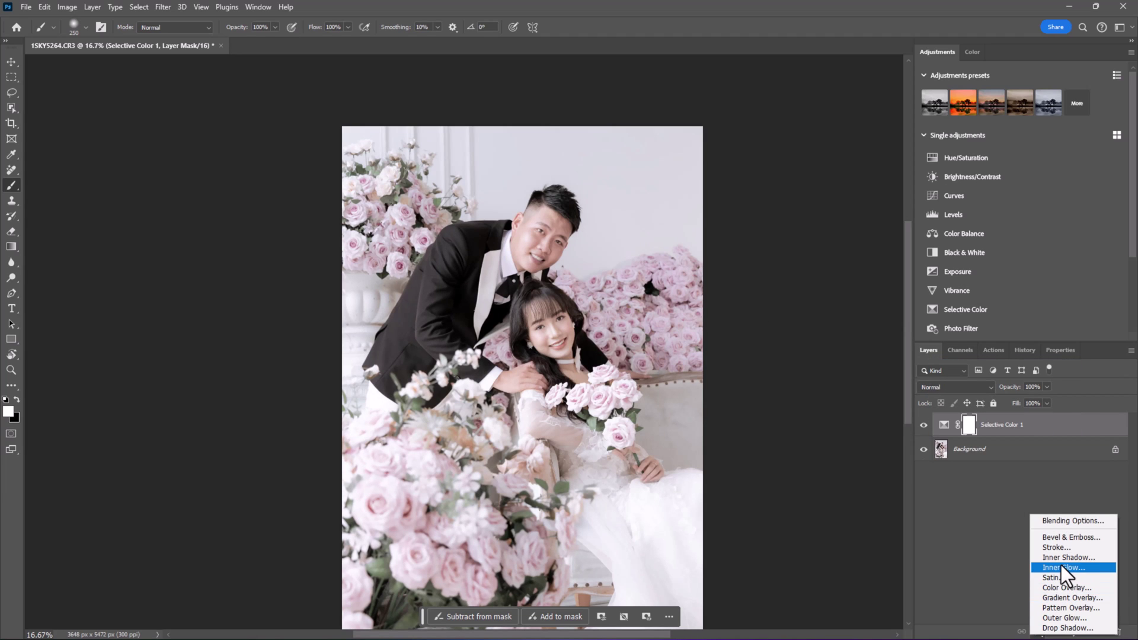
pyautogui.click(952, 557)
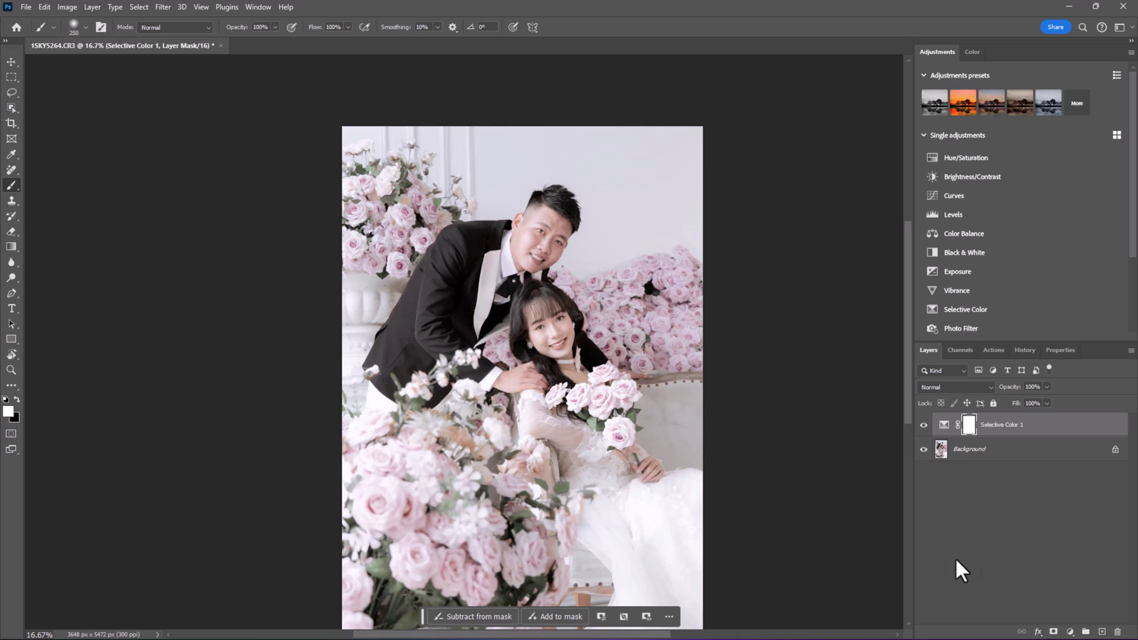
pyautogui.click(1071, 632)
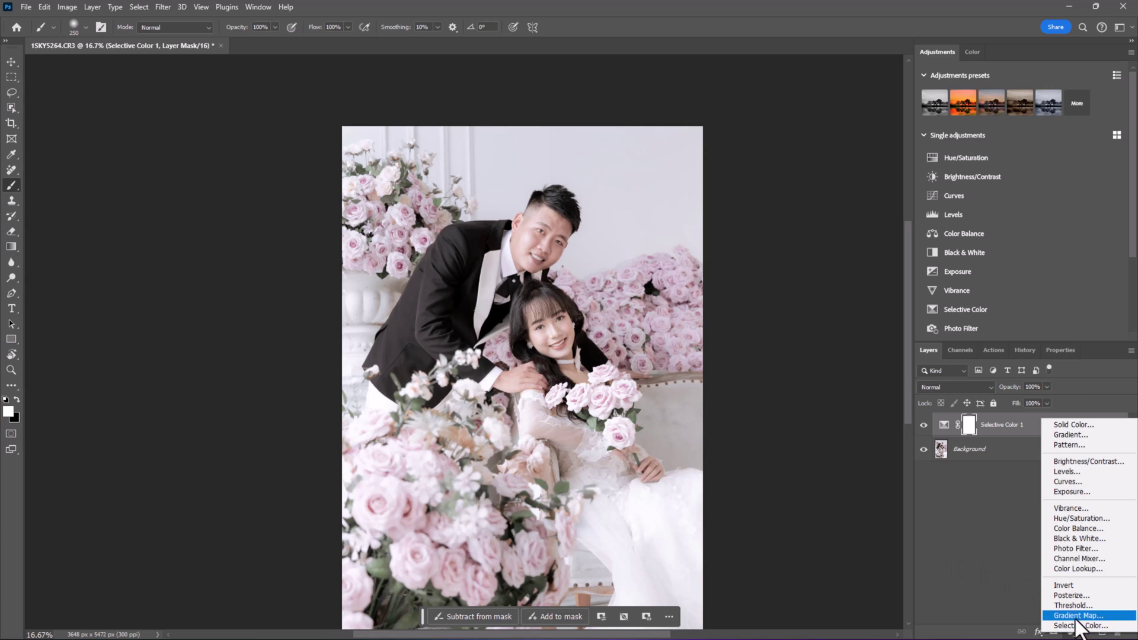
pyautogui.click(1074, 559)
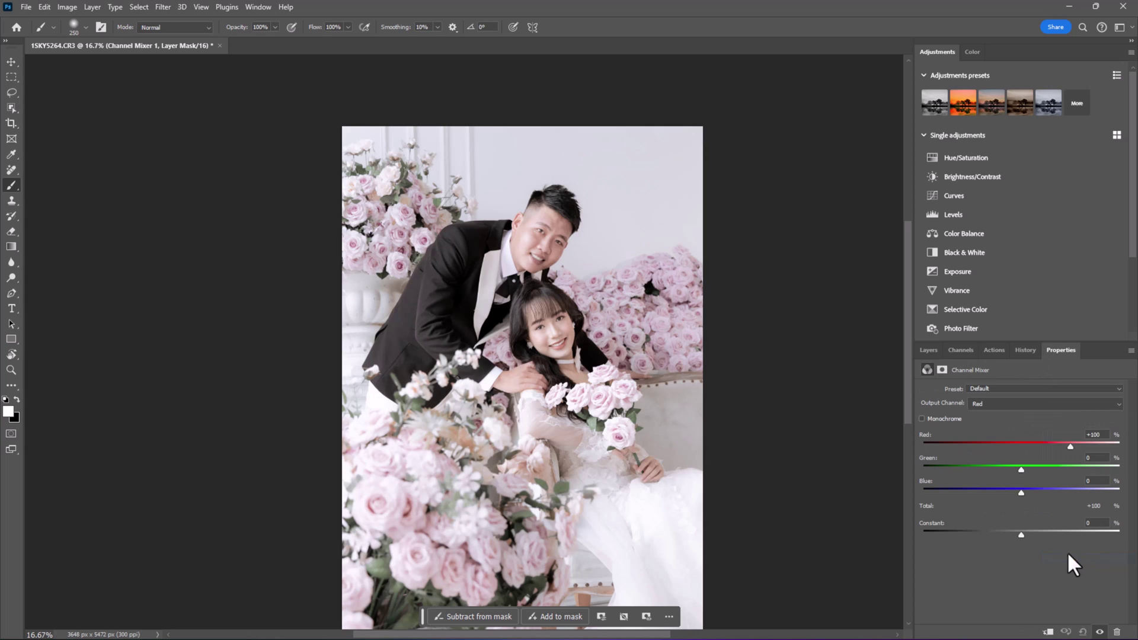
pyautogui.hotkey('ctrl', '+')
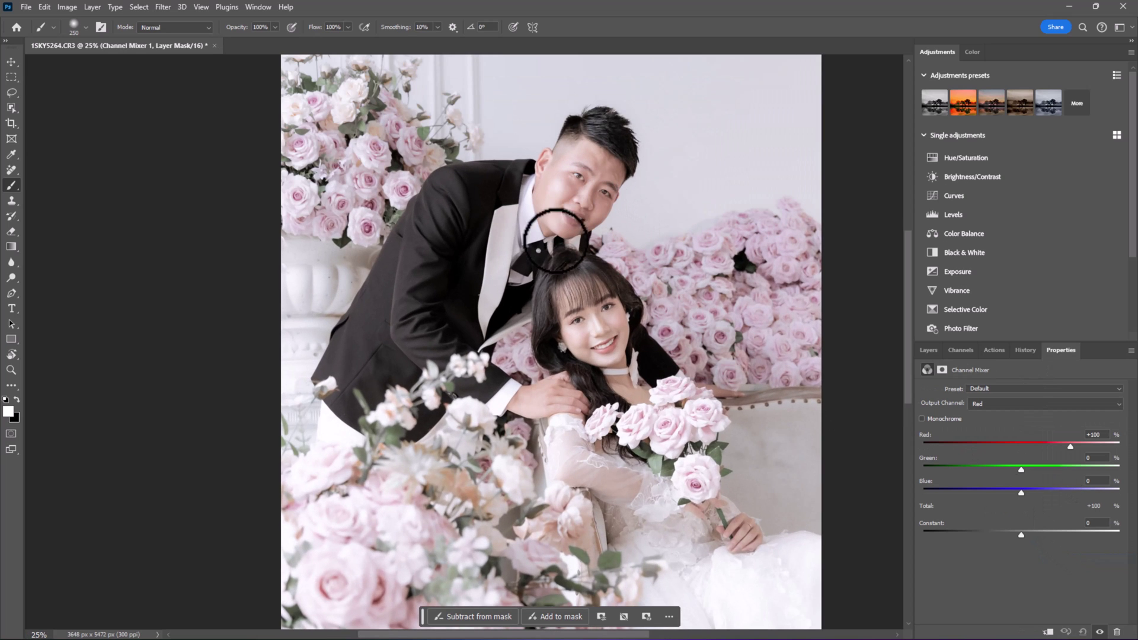
pyautogui.moveTo(1068, 442); pyautogui.dragTo(1061, 443)
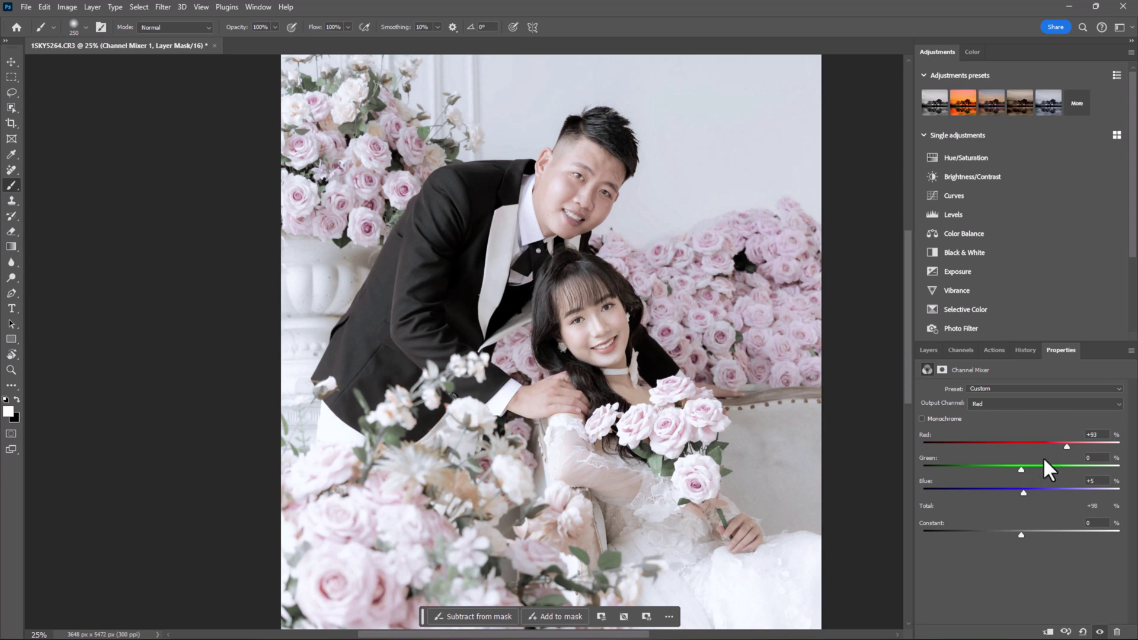
pyautogui.moveTo(1021, 468); pyautogui.dragTo(1021, 467)
pyautogui.moveTo(1067, 446); pyautogui.dragTo(1066, 443)
pyautogui.hotkey('ctrl', '-')
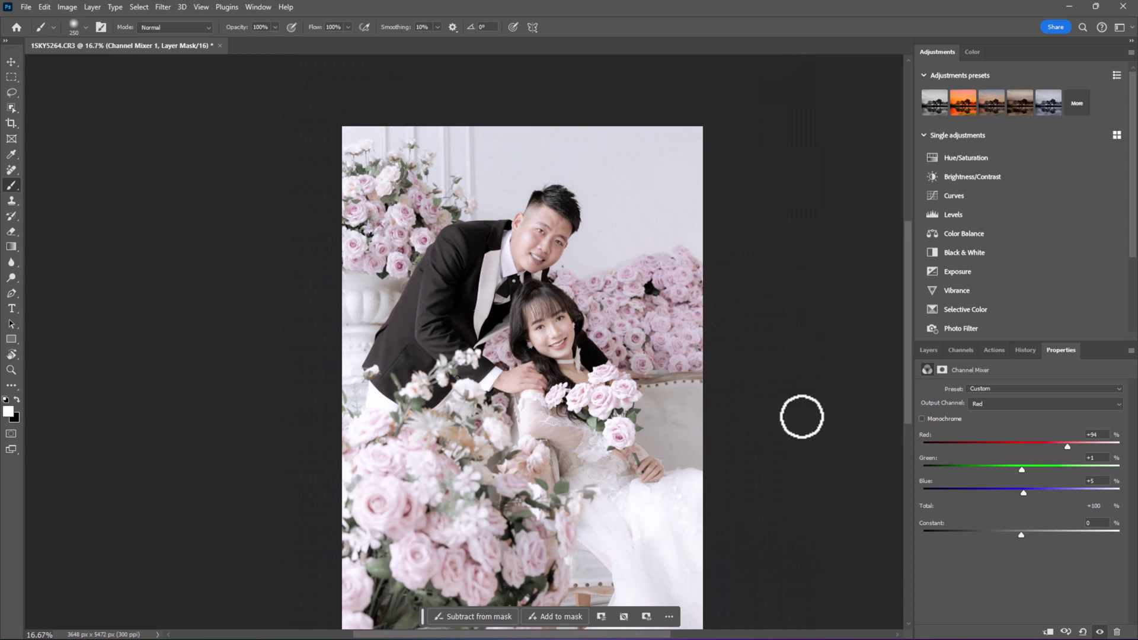
pyautogui.click(928, 350)
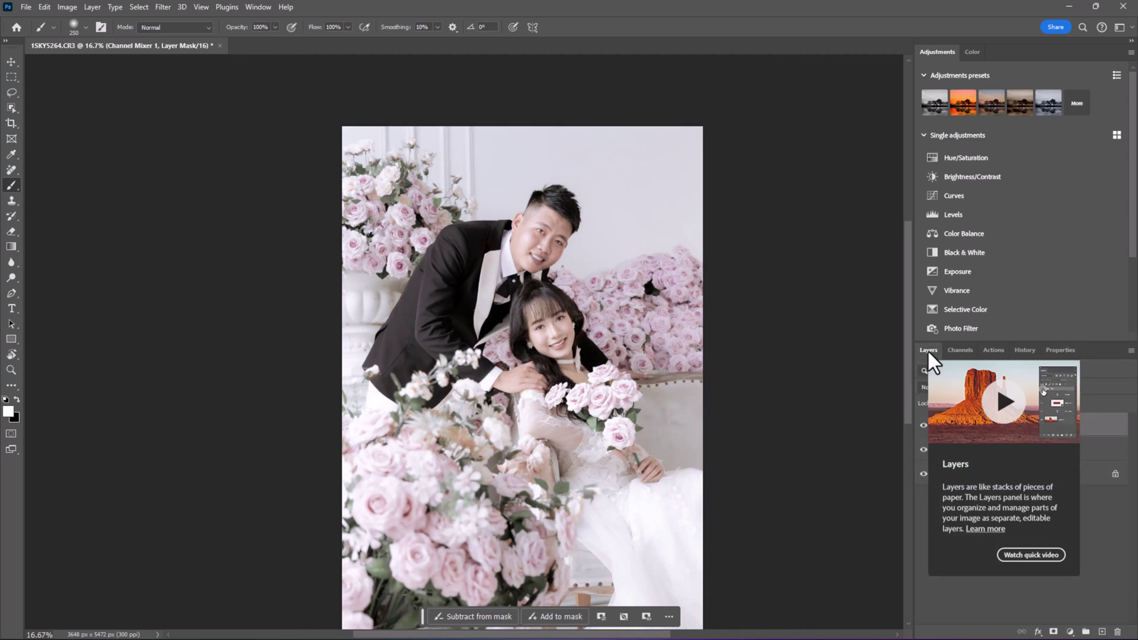
# Add a Black & White adjustment layer blended in Luminosity mode.
pyautogui.click(1071, 633)
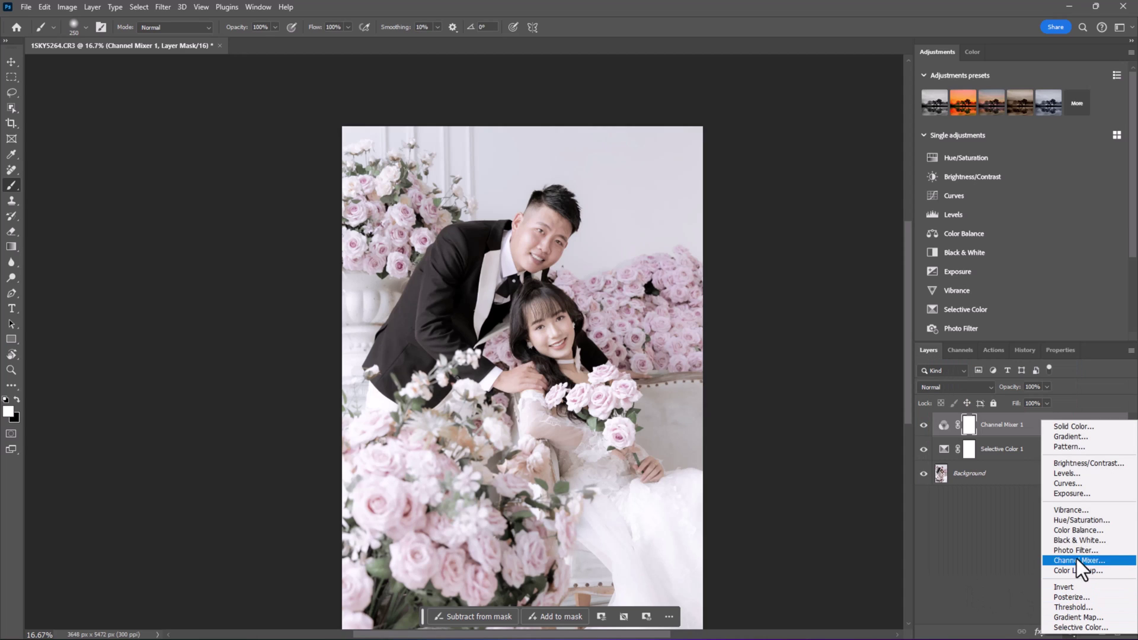
pyautogui.click(1079, 539)
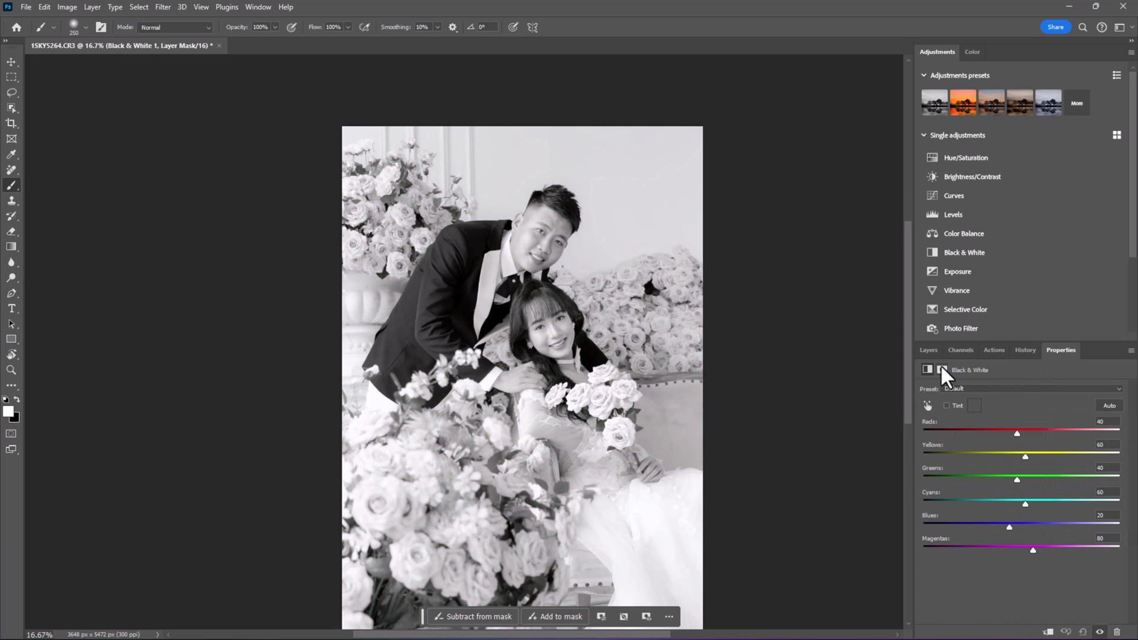
pyautogui.click(929, 350)
pyautogui.click(954, 387)
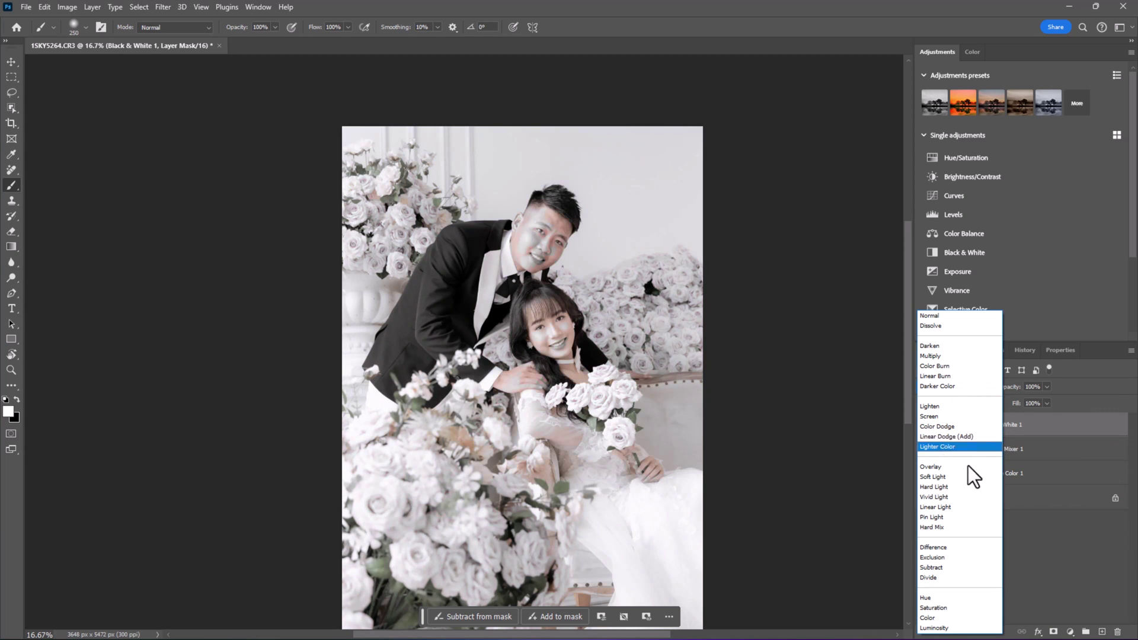
pyautogui.click(945, 629)
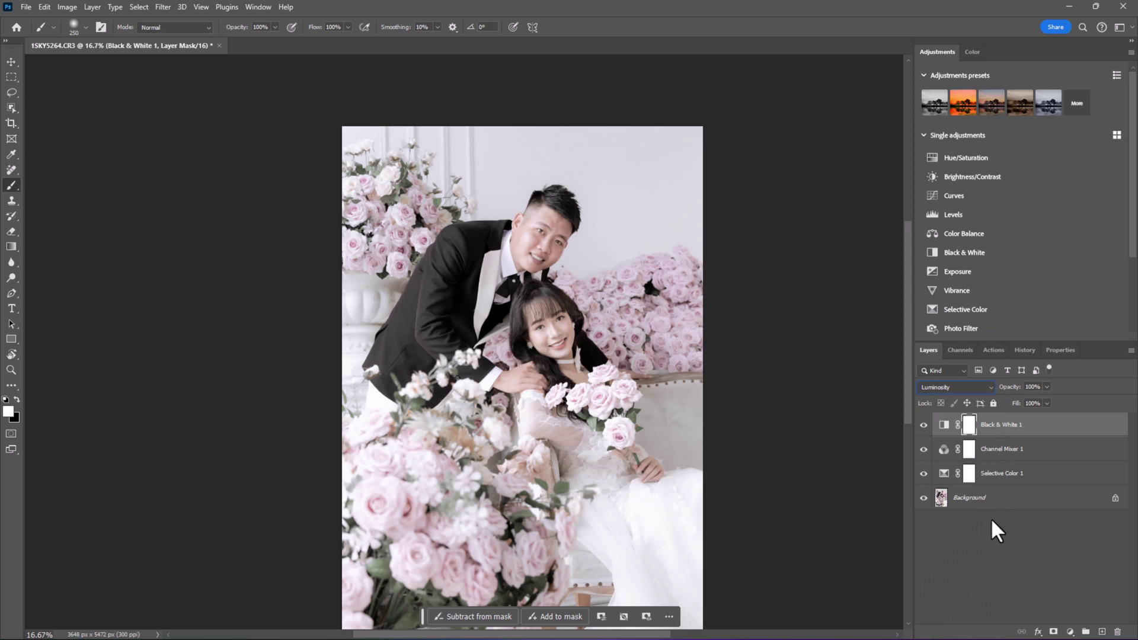
# Raise the Black & White Reds to 58 and Yellows to 85.
pyautogui.click(944, 422)
pyautogui.hotkey('ctrl', '+')
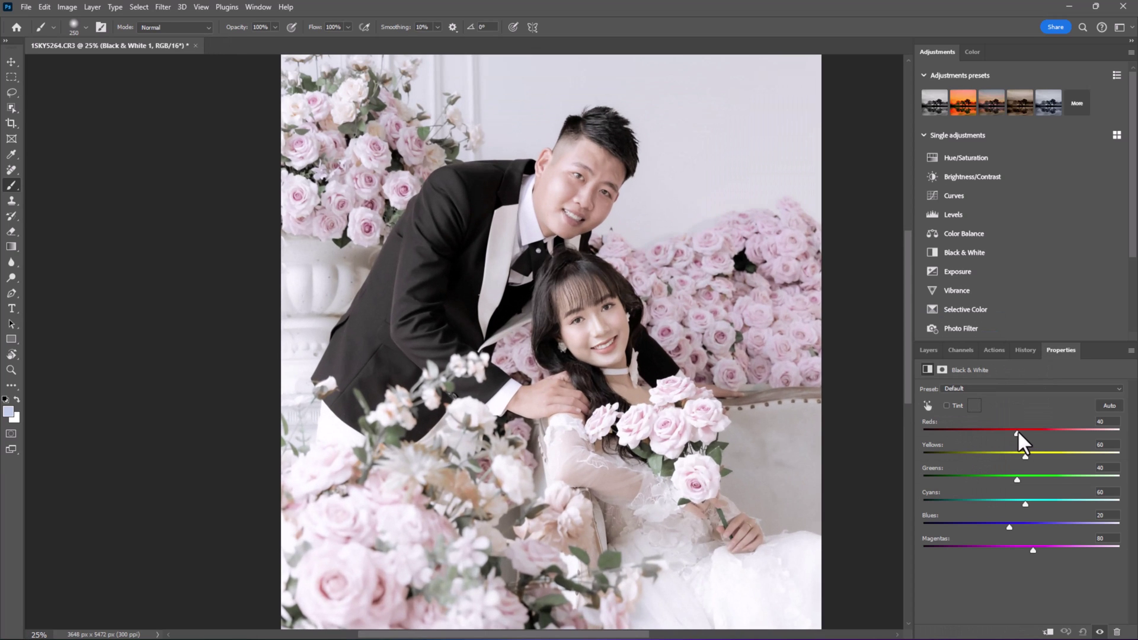
pyautogui.hotkey('ctrl', '+')
pyautogui.moveTo(1015, 429); pyautogui.dragTo(1025, 436)
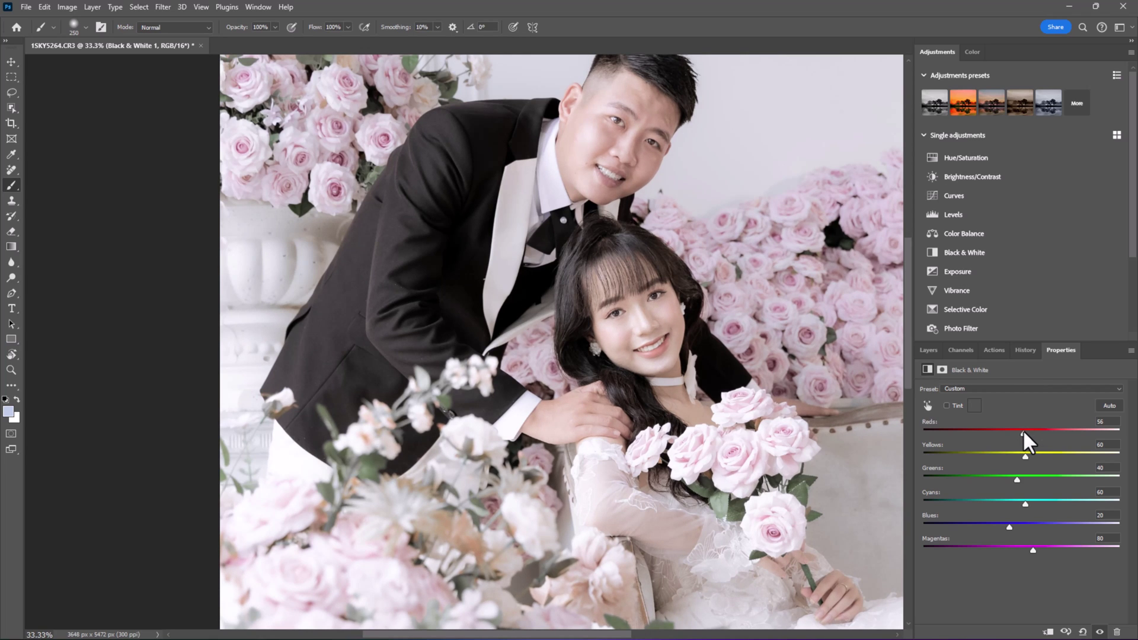
pyautogui.moveTo(1024, 456); pyautogui.dragTo(1028, 455)
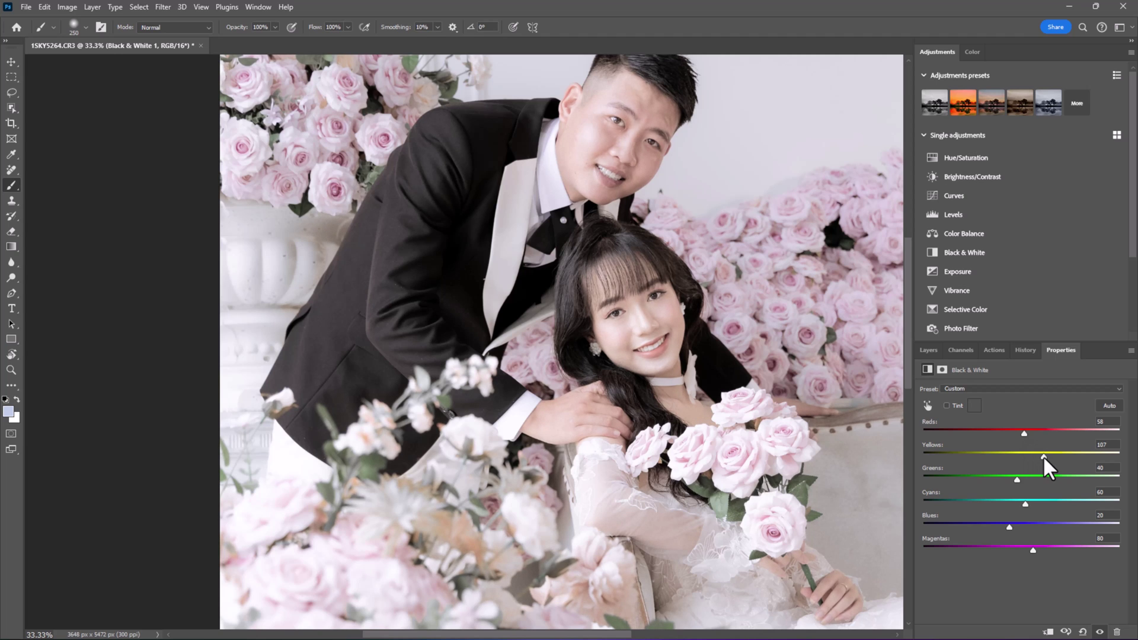
pyautogui.moveTo(1040, 457); pyautogui.dragTo(1034, 456)
# Lower the Black & White Blues from 20 to 12 and return to the Layers panel.
pyautogui.hotkey('ctrl', '-')
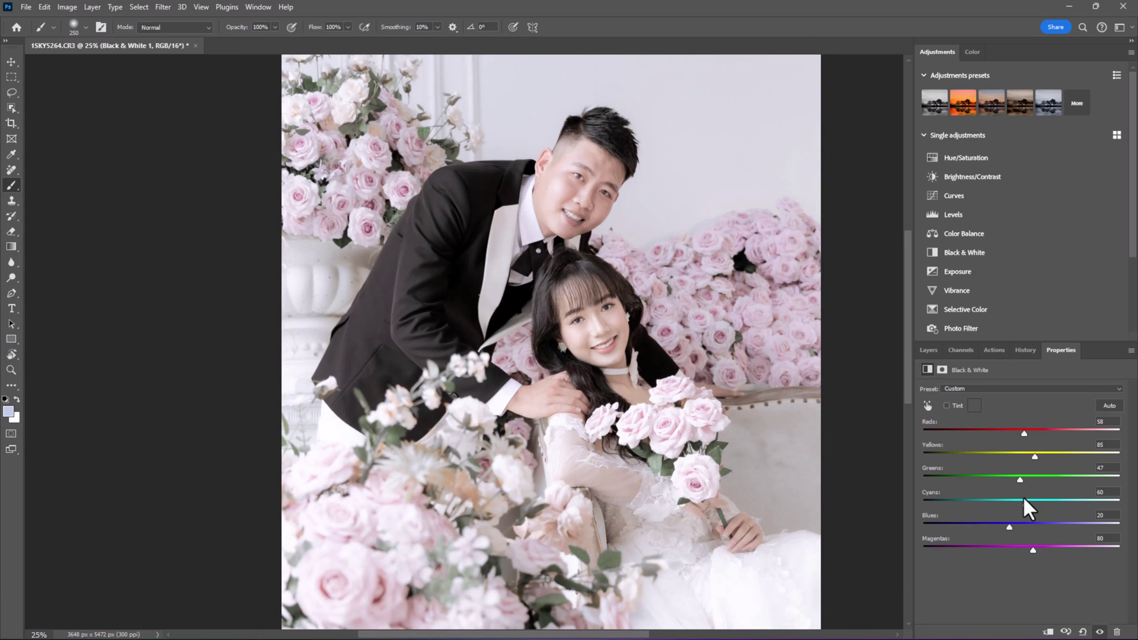
pyautogui.hotkey('ctrl', '-')
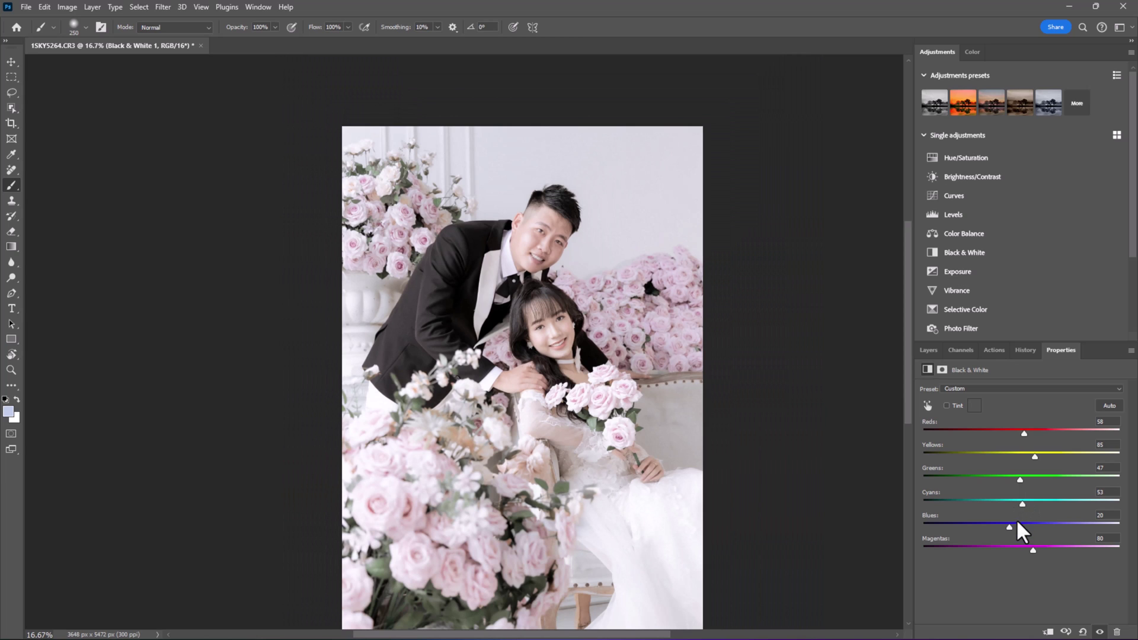
pyautogui.moveTo(1010, 526)
pyautogui.mouseDown()
pyautogui.moveTo(994, 526)
pyautogui.moveTo(1005, 525)
pyautogui.mouseUp()
pyautogui.hotkey('ctrl', '-')
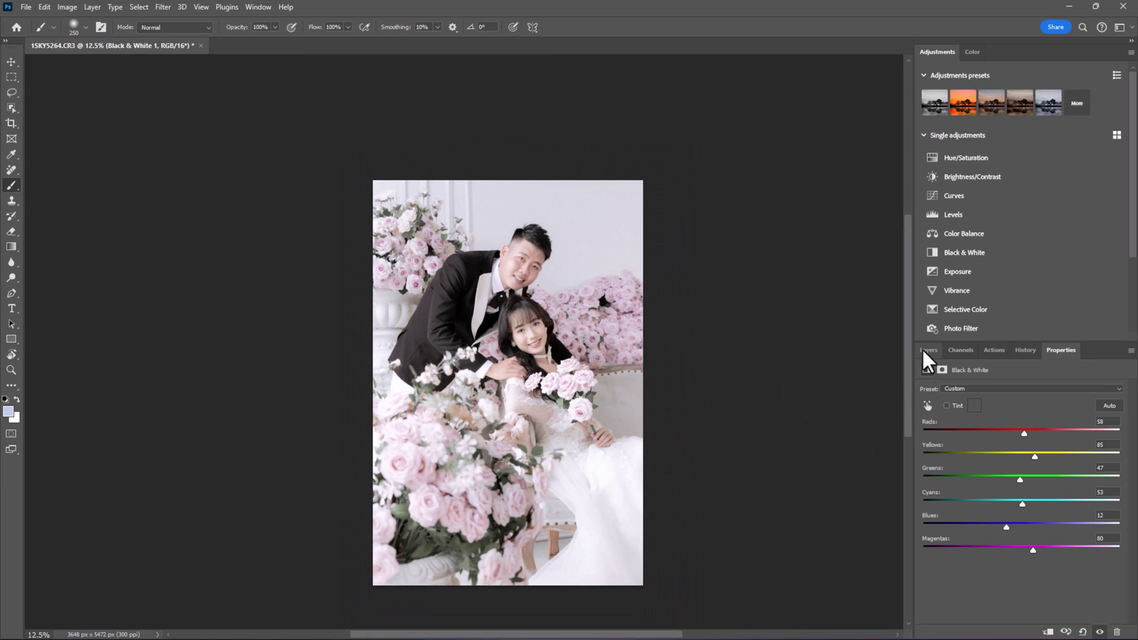
pyautogui.click(929, 350)
pyautogui.hotkey('ctrl', '+')
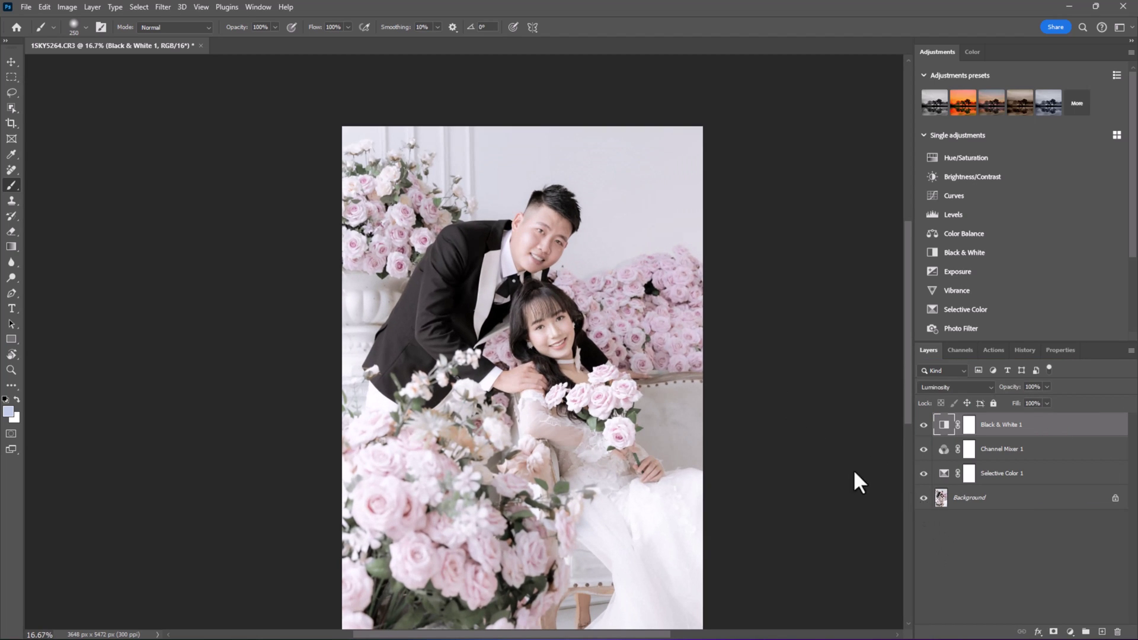
# Merge all colour-grading layers into the background with Ctrl+Shift+E, then show the Actions list.
pyautogui.scroll(3, 527, 285)
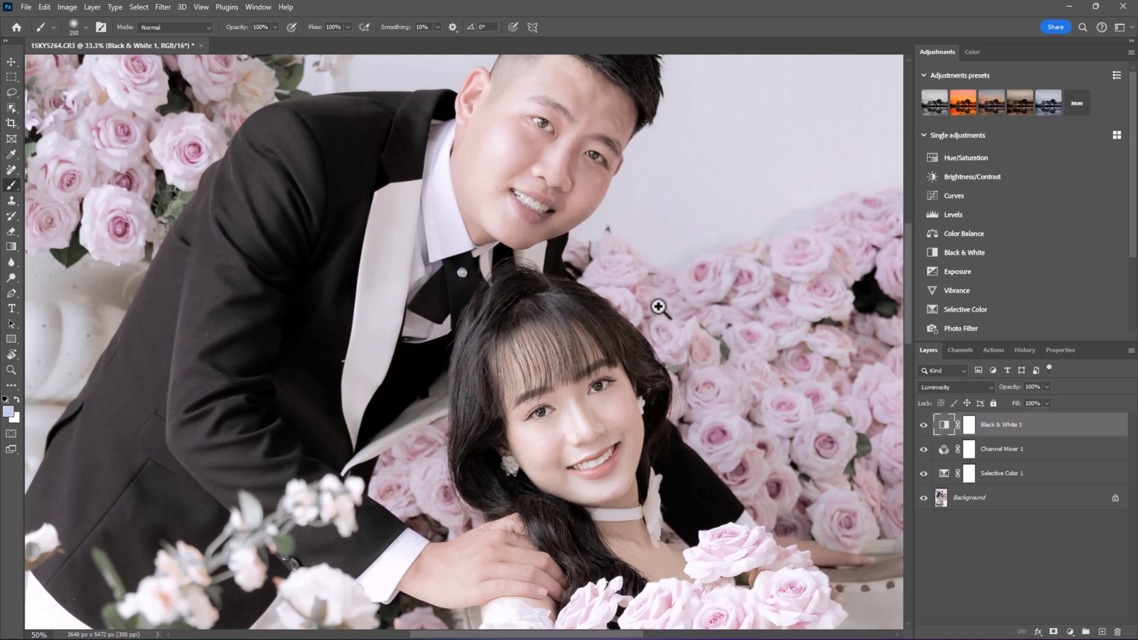
pyautogui.scroll(-3, 742, 363)
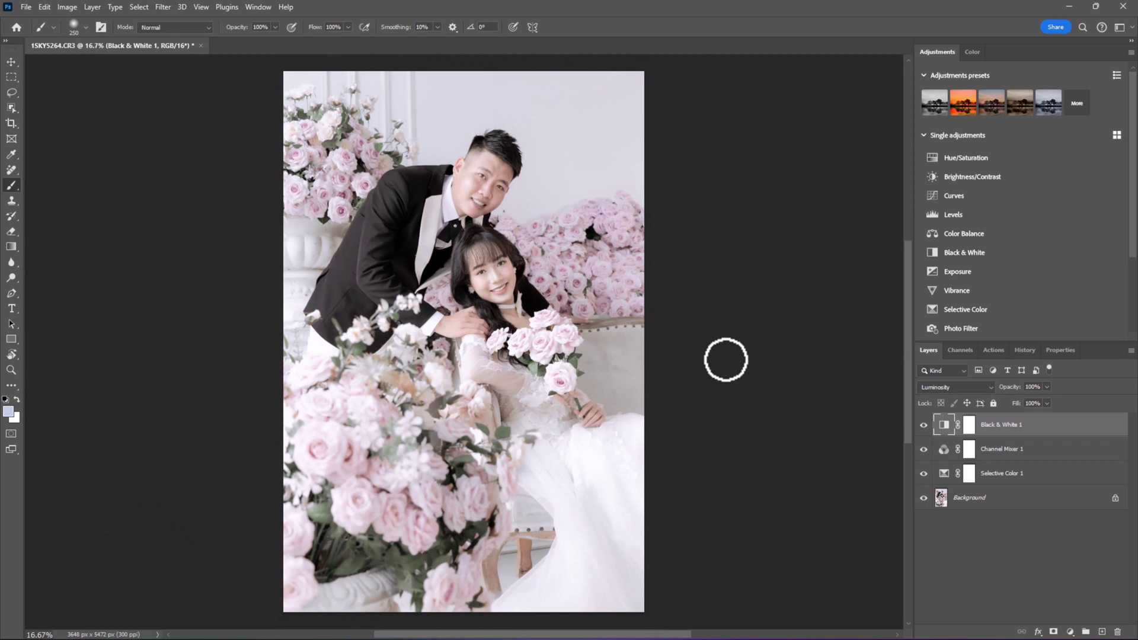
pyautogui.scroll(1, 519, 316)
pyautogui.scroll(-1, 554, 318)
pyautogui.scroll(1, 573, 275)
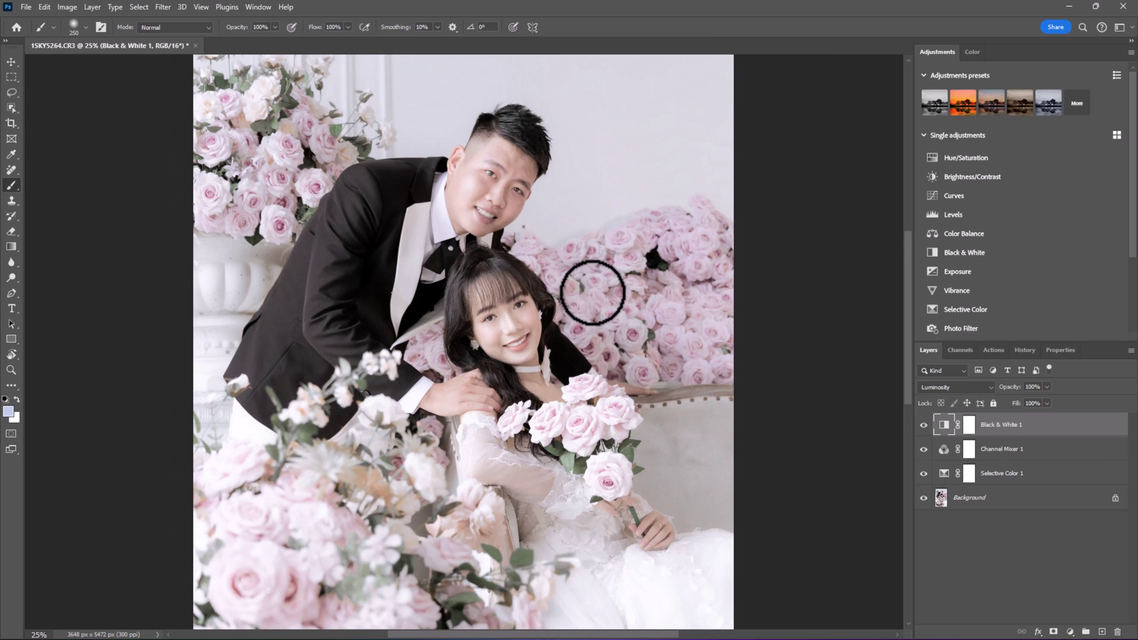
pyautogui.scroll(1, 592, 287)
pyautogui.scroll(-1, 688, 332)
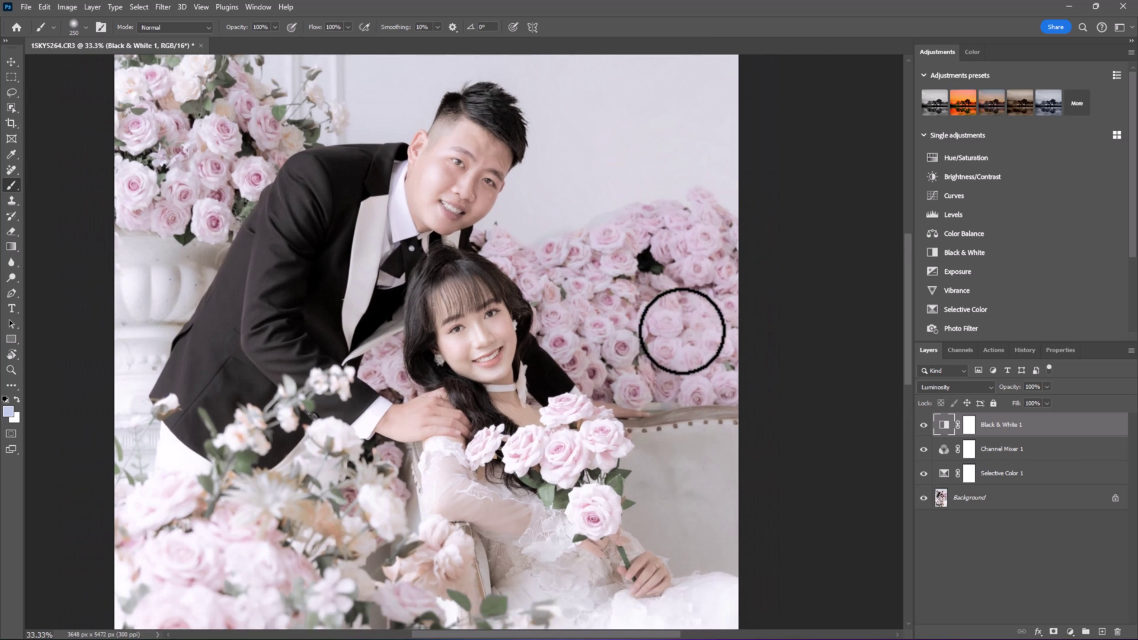
pyautogui.scroll(-1, 601, 316)
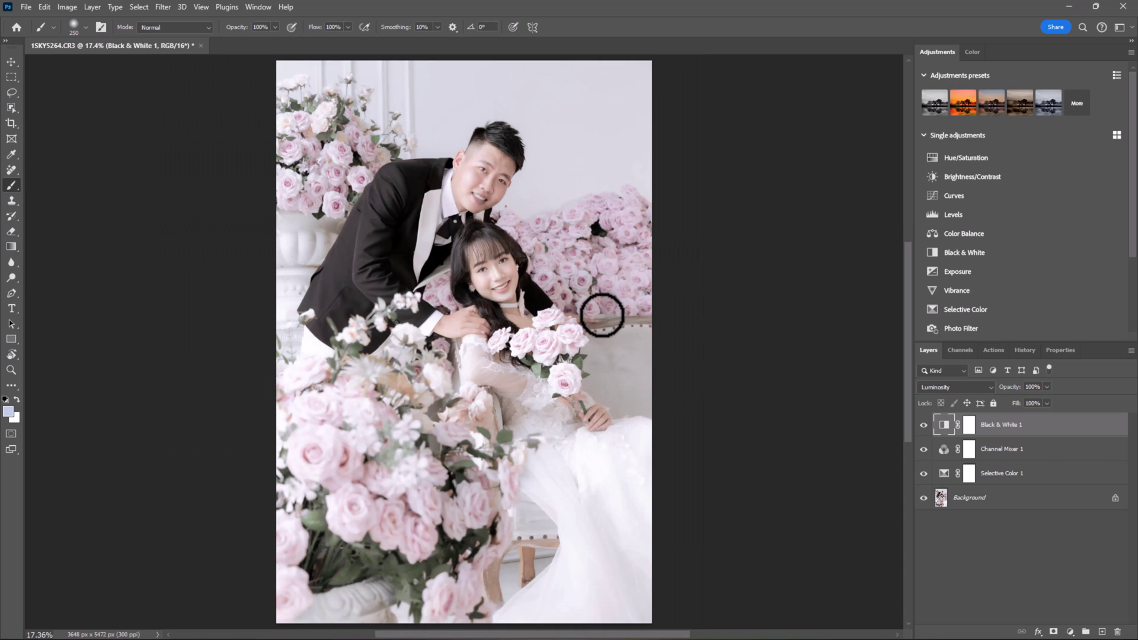
pyautogui.hotkey('ctrl', 'shift', 'e')
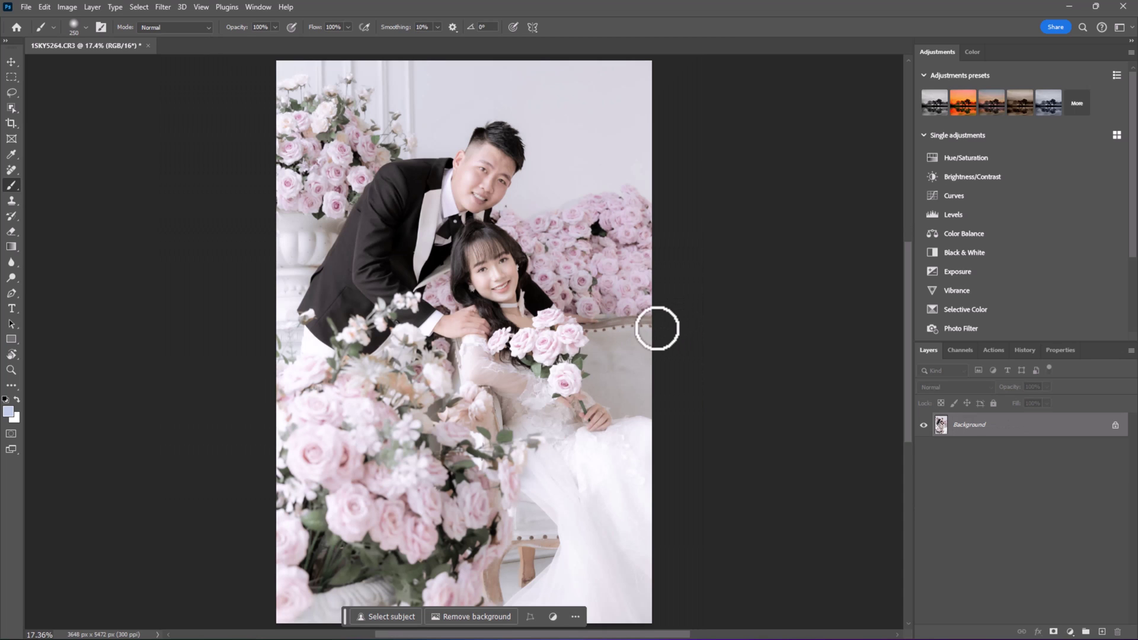
pyautogui.hotkey('ctrl', '+')
pyautogui.click(986, 350)
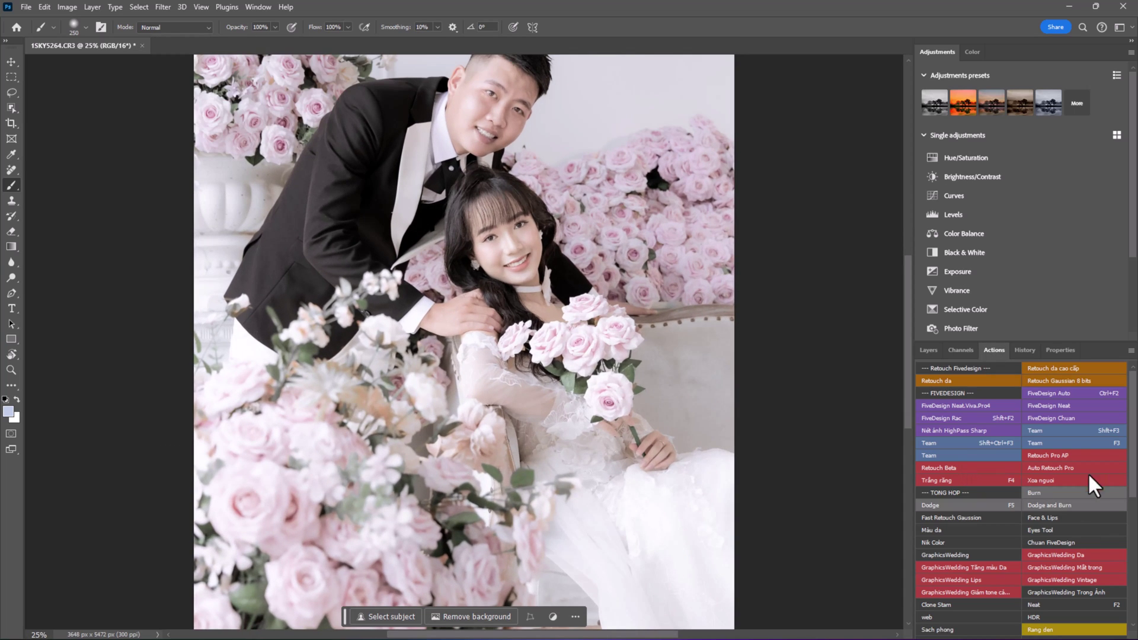
# Run the 'Nhặt mụn & Sửa khối' retouch action, producing a masked retouch copy layer.
pyautogui.hotkey('ctrl', '-')
pyautogui.scroll(-10, 1073, 531)
pyautogui.scroll(6, 1073, 532)
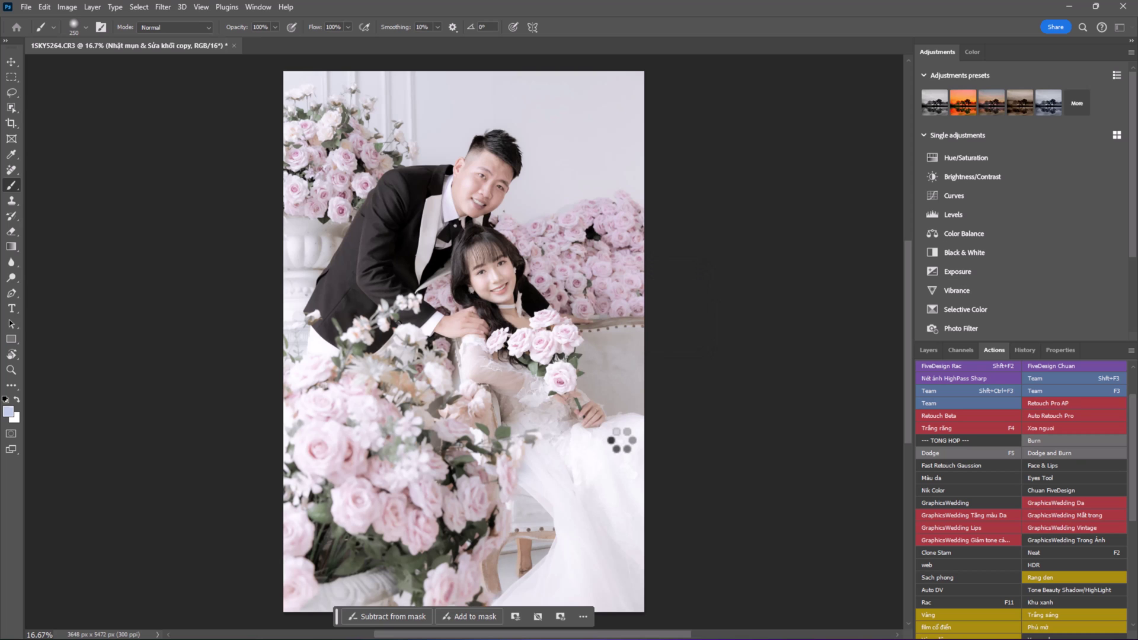
pyautogui.scroll(5, 528, 287)
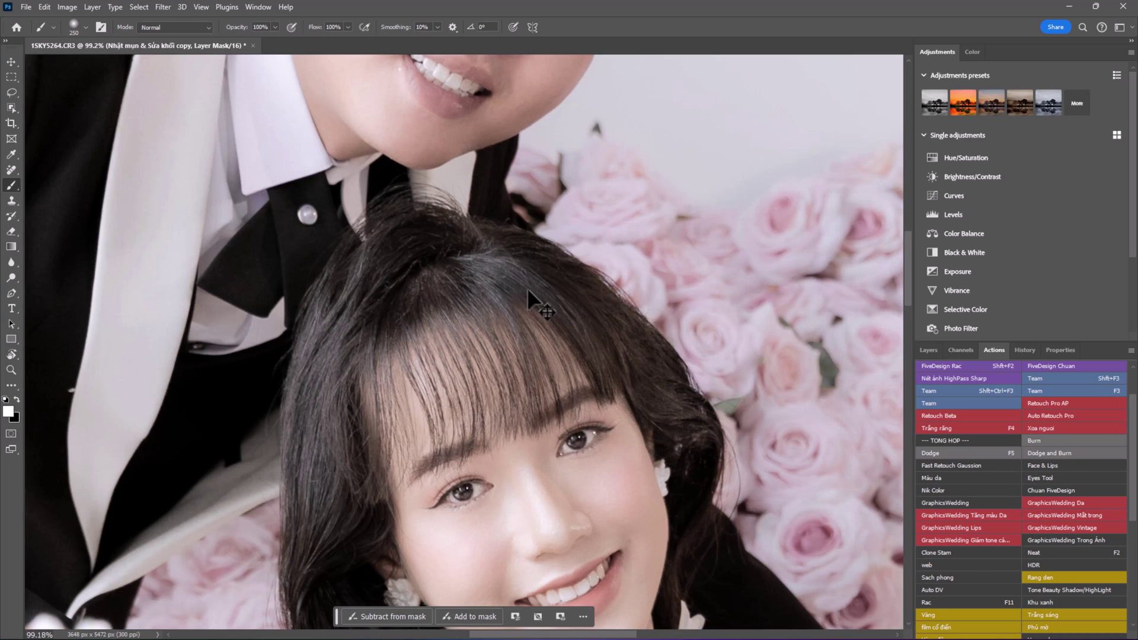
pyautogui.scroll(-1, 677, 293)
# Paint the retouch mask in over the bride's hand and face and the groom's face.
pyautogui.hotkey('ctrl', '-')
pyautogui.hotkey('ctrl', '-')
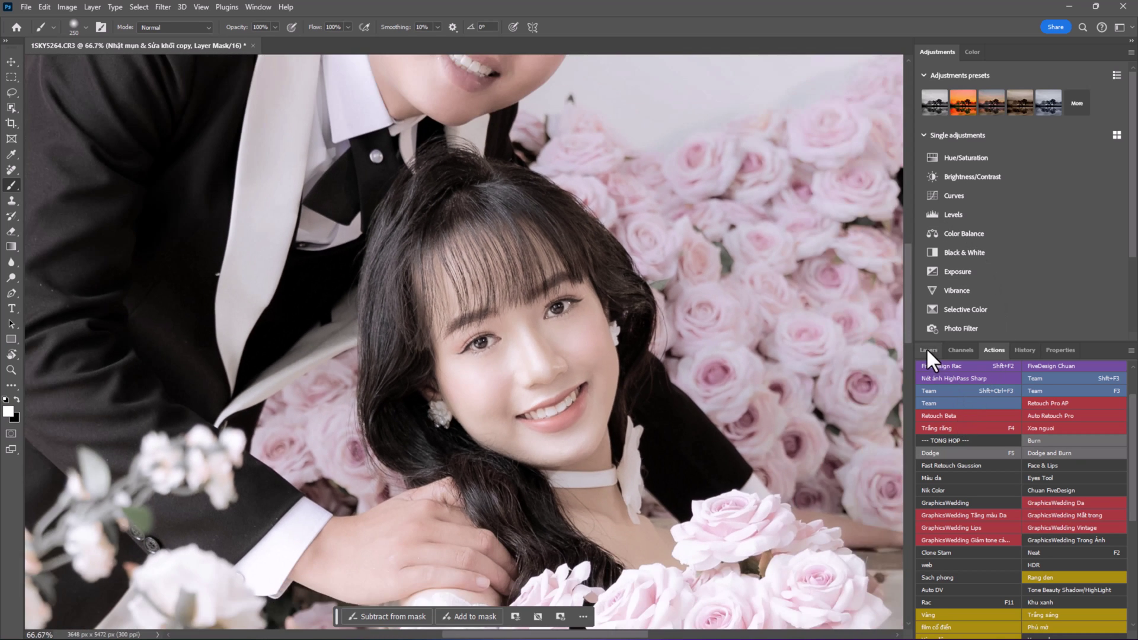
pyautogui.click(928, 350)
pyautogui.hotkey('ctrl', '-')
pyautogui.hotkey('ctrl', '-')
pyautogui.hotkey('ctrl', '-')
pyautogui.hotkey('ctrl', '+')
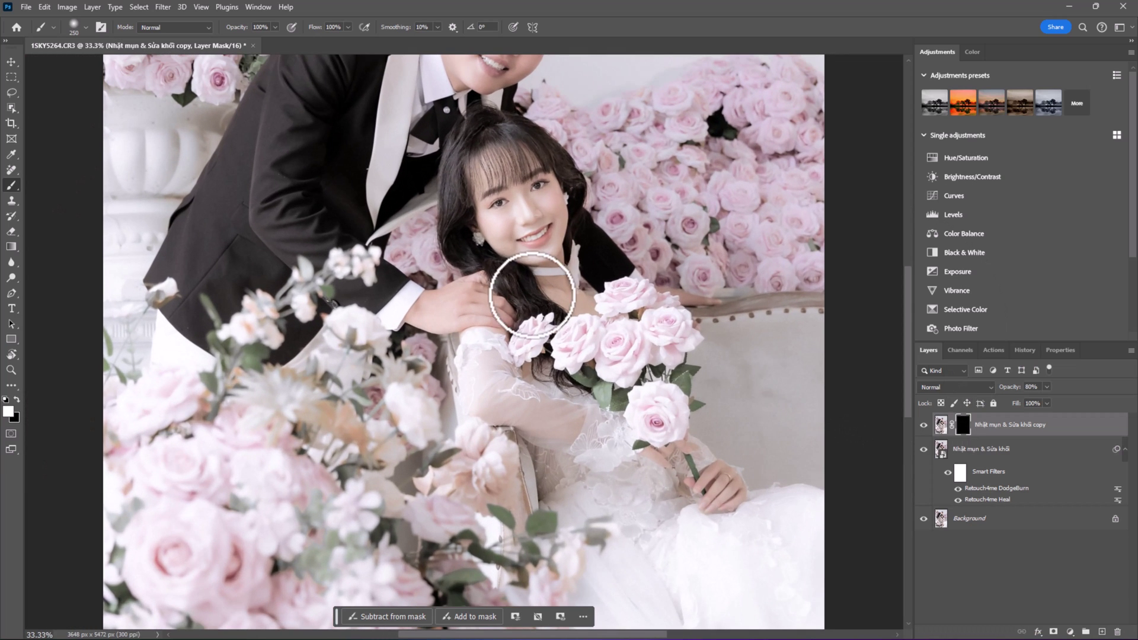
pyautogui.rightClick(567, 283)
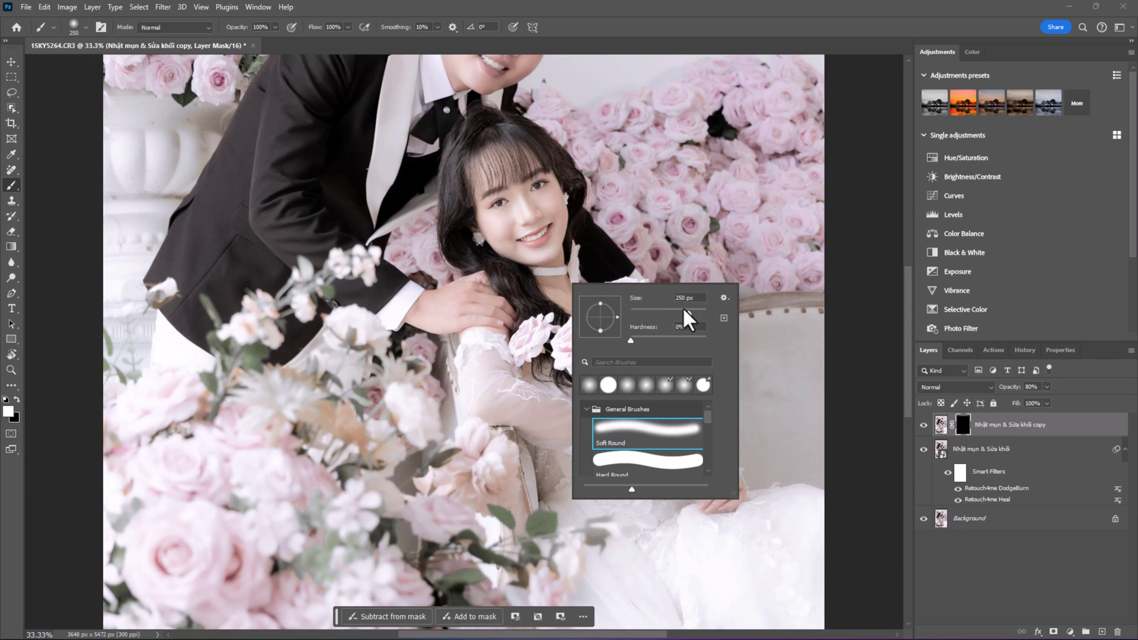
pyautogui.press('Return')
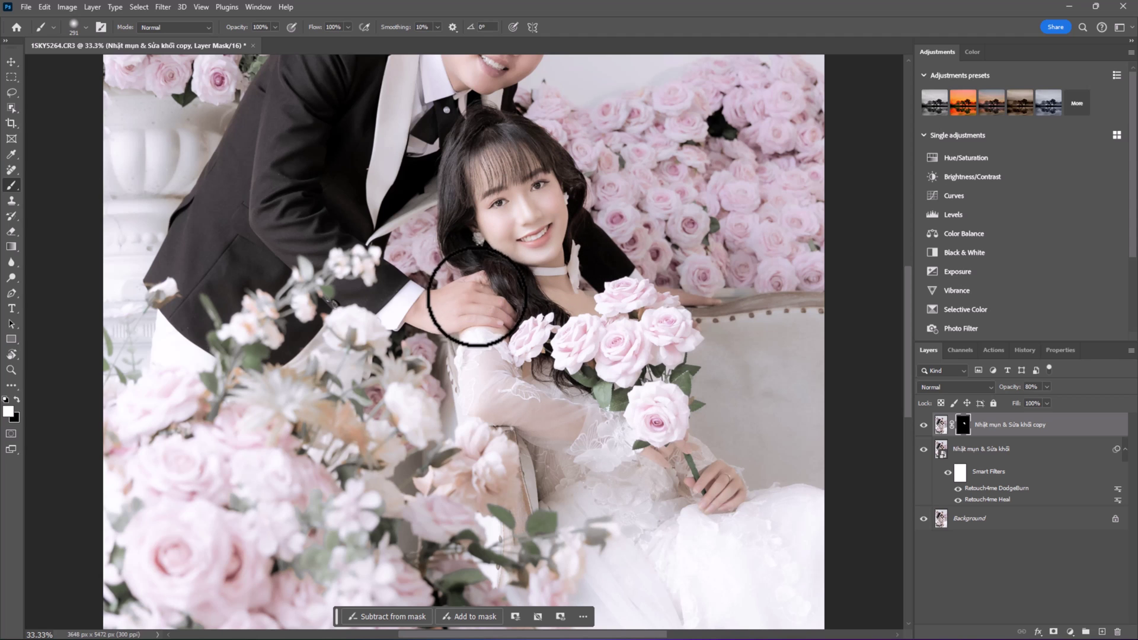
pyautogui.moveTo(660, 452); pyautogui.dragTo(739, 450)
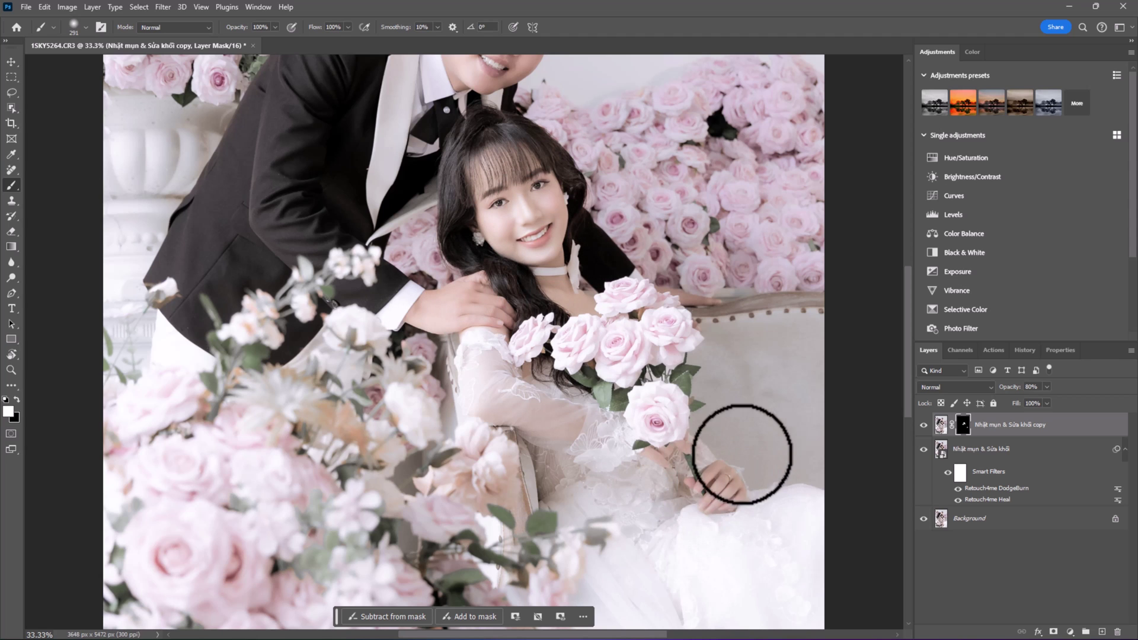
pyautogui.scroll(5, 520, 233)
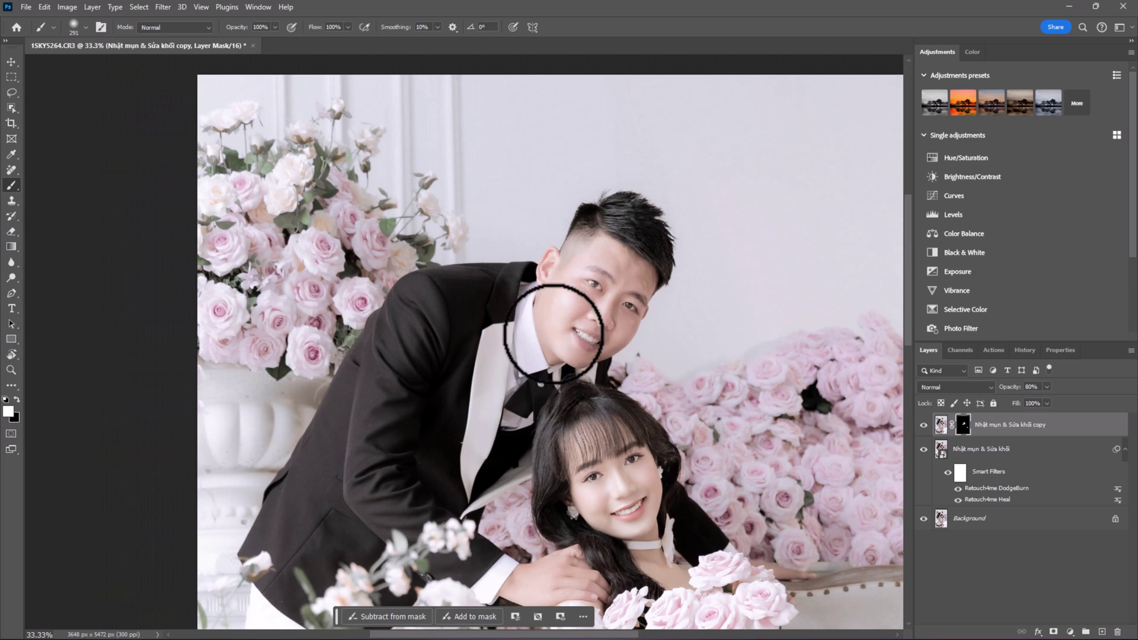
pyautogui.moveTo(569, 271); pyautogui.dragTo(615, 264)
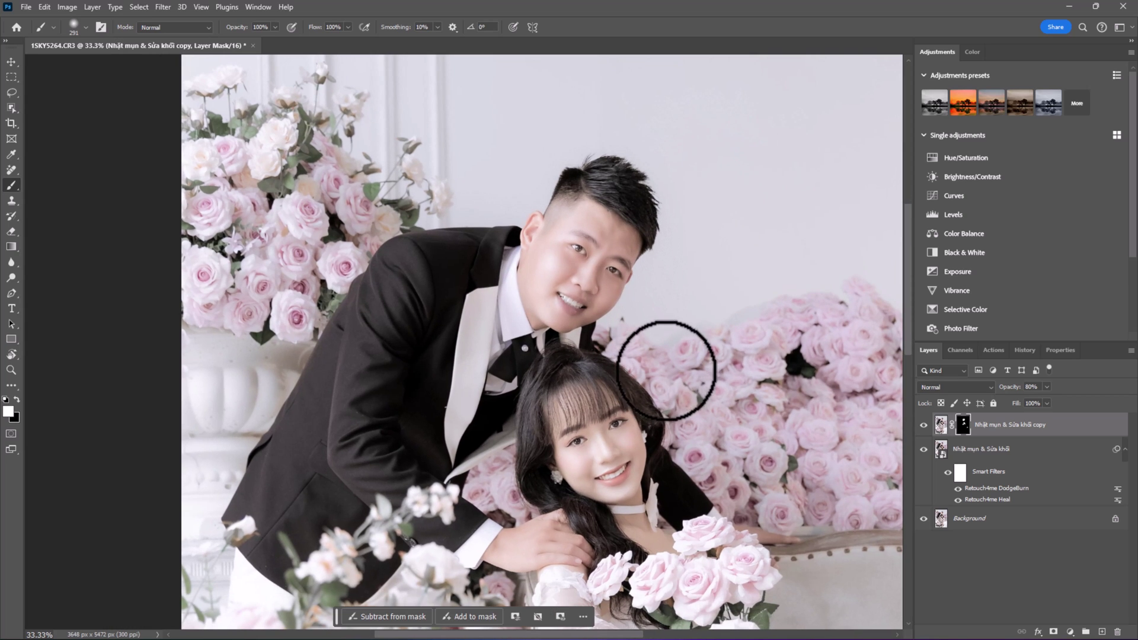
# Lower the retouch layer to 70% opacity and fit the photo on screen.
pyautogui.press('v')
pyautogui.press('7')
pyautogui.hotkey('ctrl', '0')
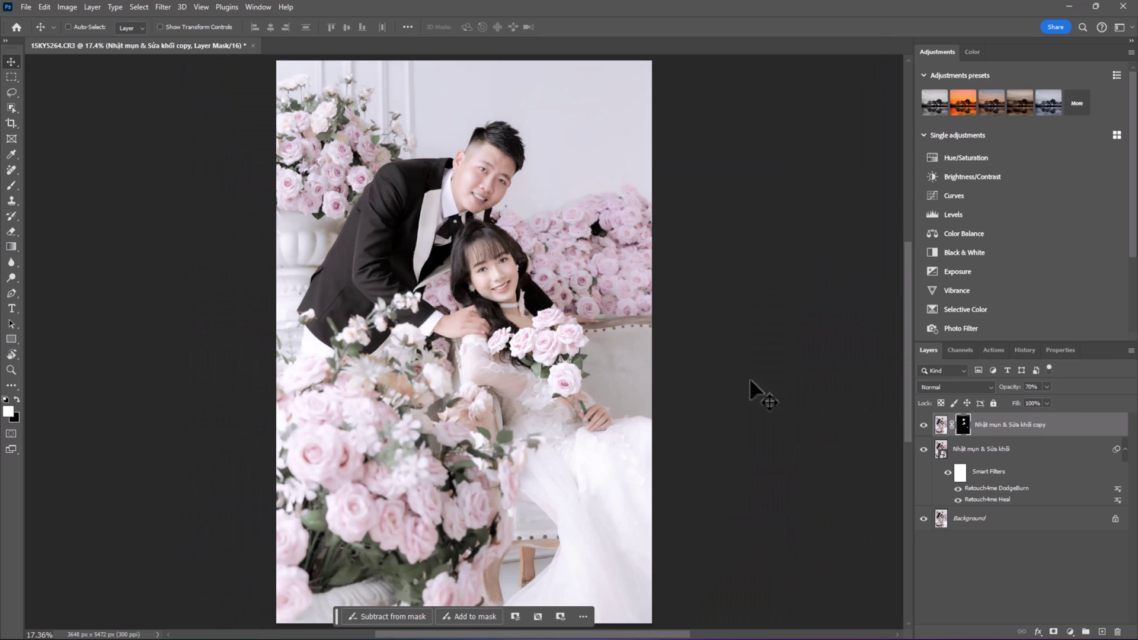
# Flatten all layers into a single Background image.
pyautogui.hotkey('ctrl', 'shift', 'e')
pyautogui.scroll(3, 579, 344)
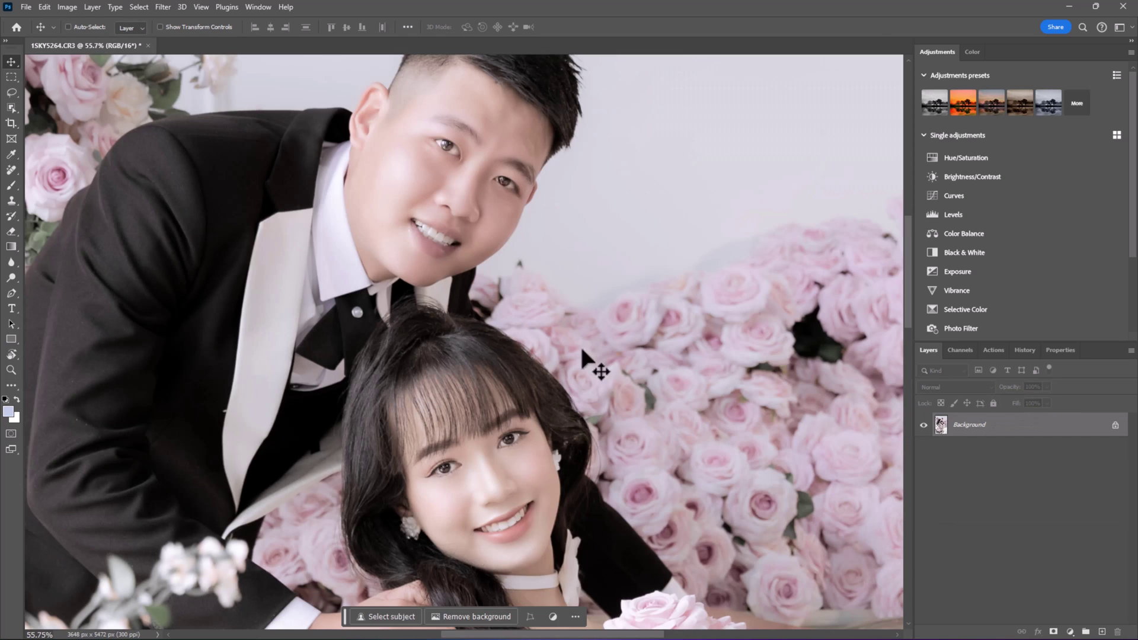
pyautogui.scroll(2, 696, 317)
pyautogui.scroll(2, 580, 311)
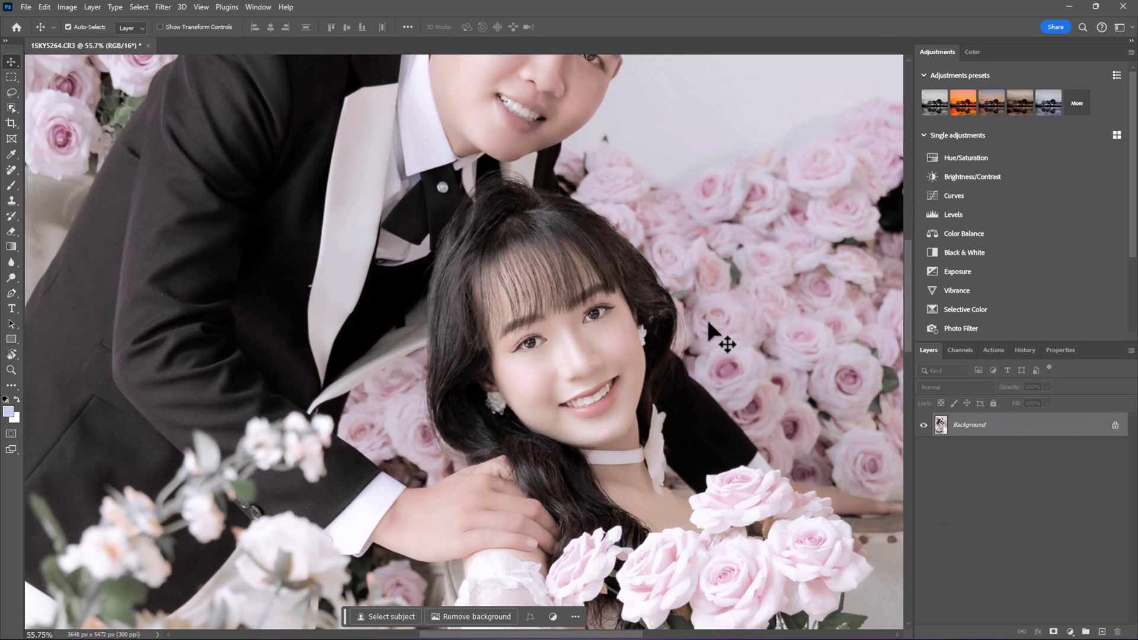
pyautogui.scroll(-1, 708, 322)
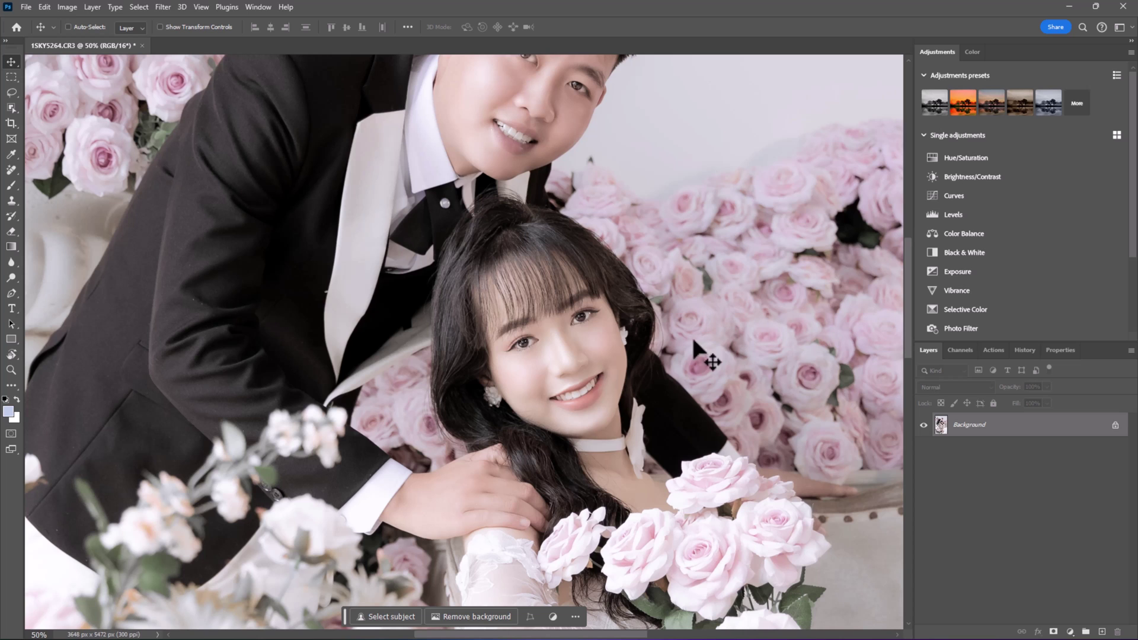
pyautogui.hotkey('ctrl', '-')
pyautogui.hotkey('ctrl', '-')
pyautogui.hotkey('ctrl', '-')
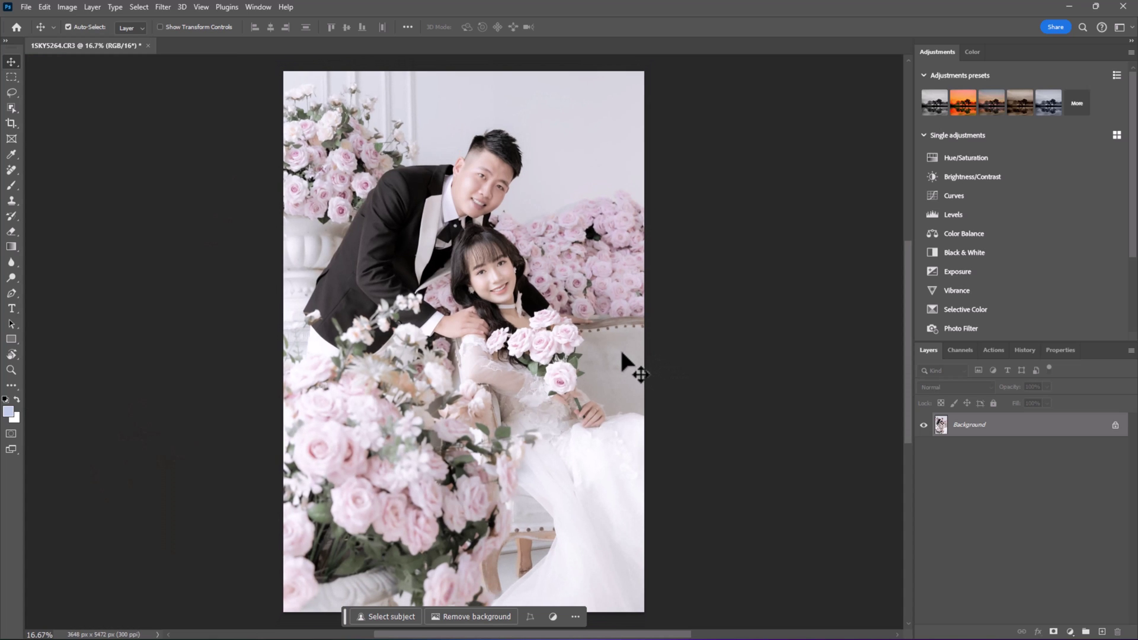
pyautogui.scroll(1, 521, 269)
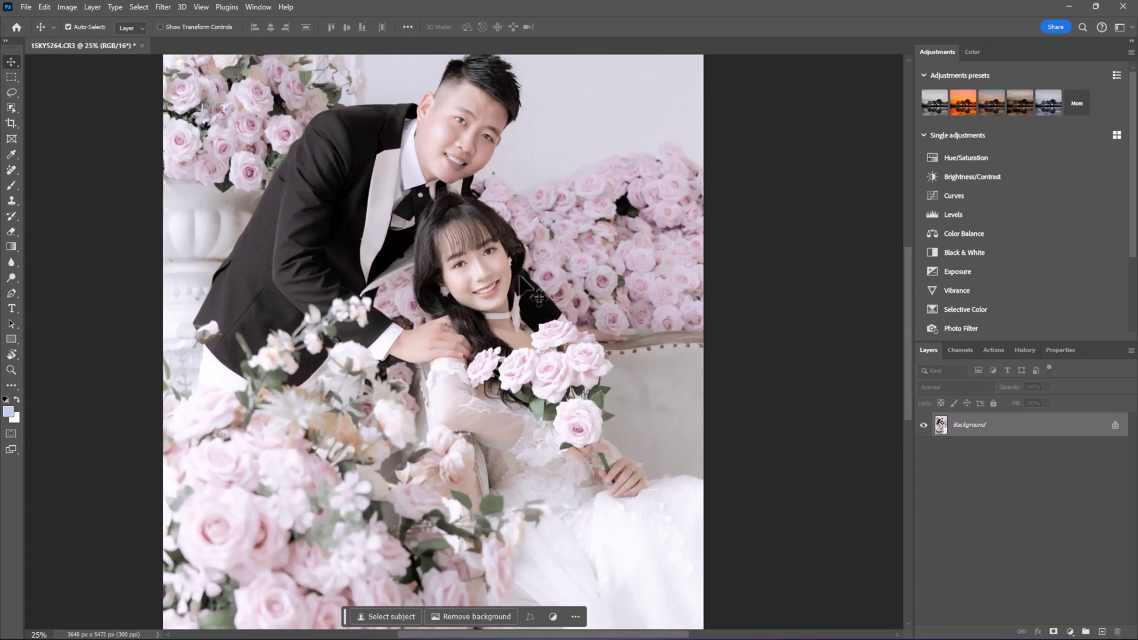
pyautogui.scroll(-1, 643, 278)
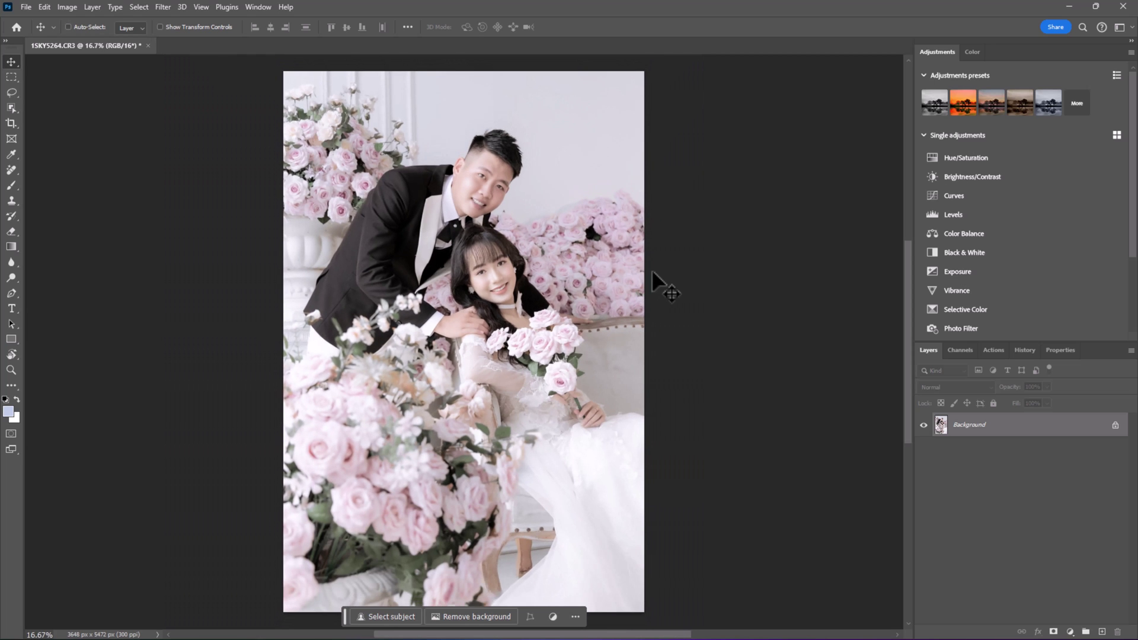